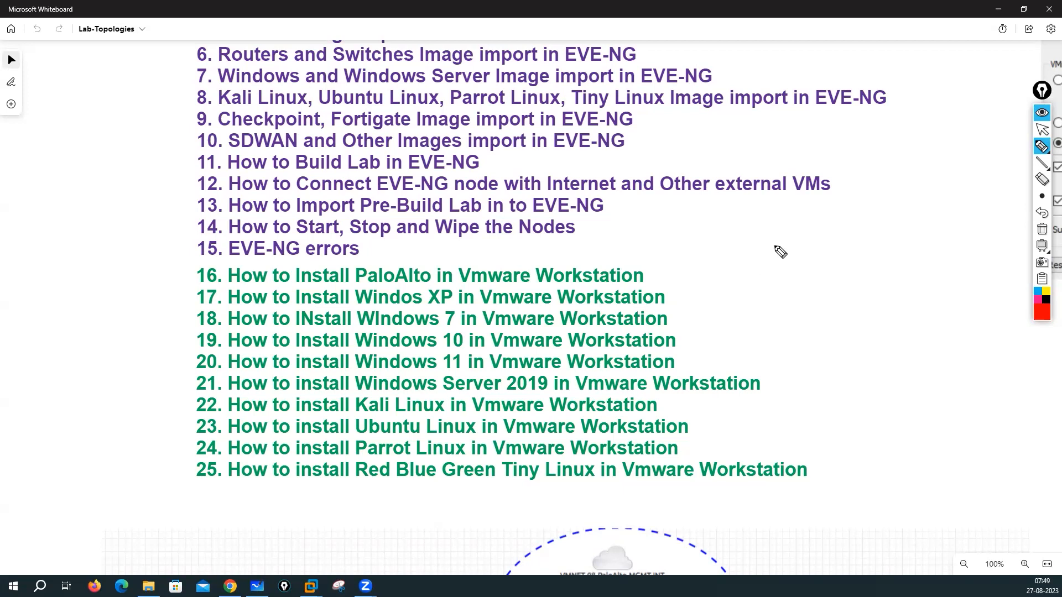
Step: Handwrite 2022.4 in red beside the course list, circle it and add an arrow
drag(762, 240, 849, 247)
drag(840, 233, 839, 254)
drag(791, 212, 848, 229)
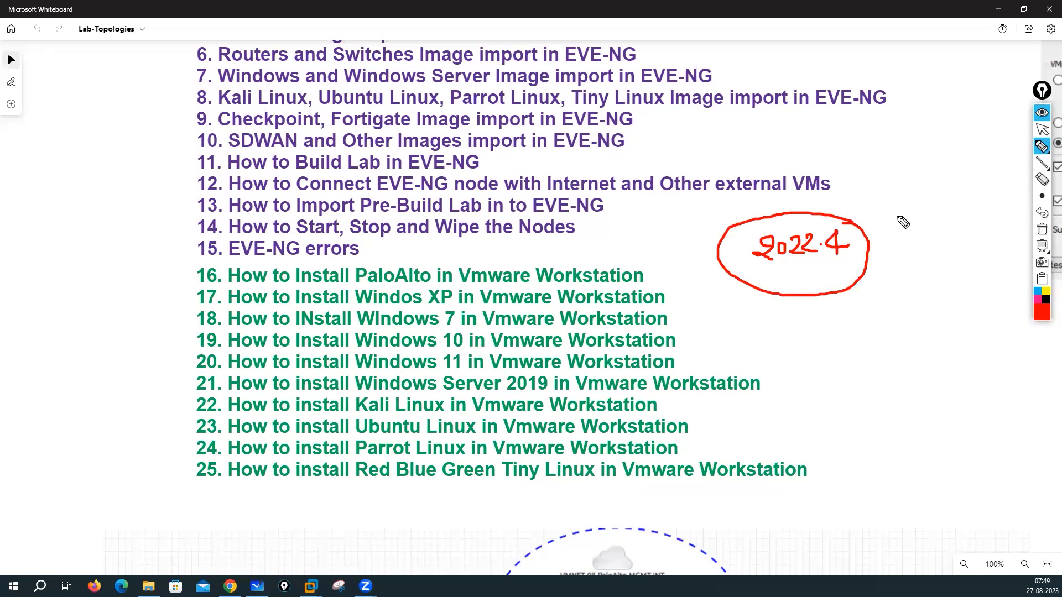
drag(897, 202, 898, 224)
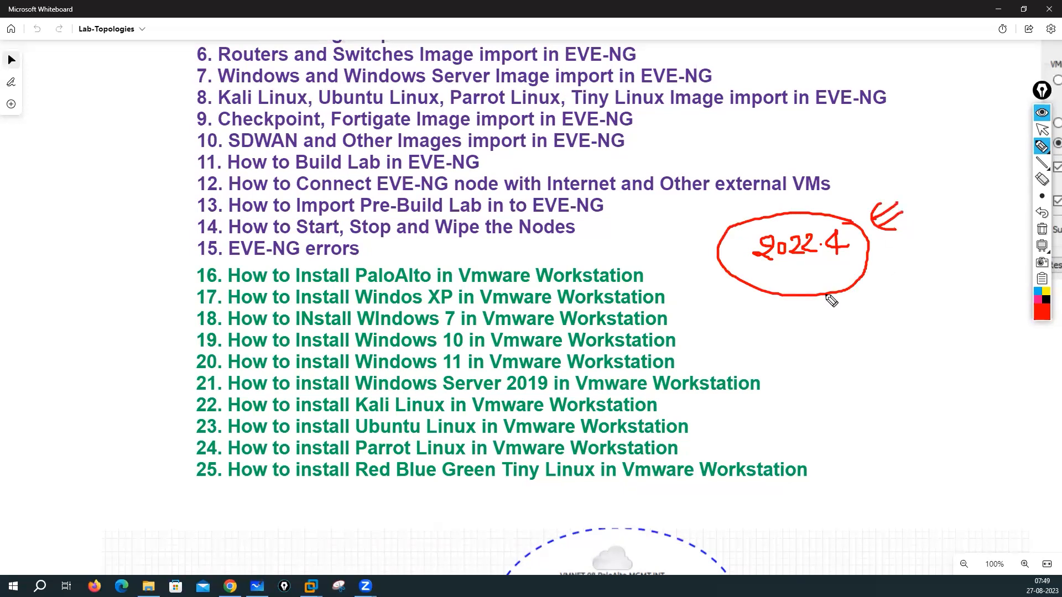
Step: Write 2023.3 below it, then circle, arrow and tick it
drag(770, 331, 785, 345)
drag(791, 333, 792, 335)
mouse_move(800, 333)
mouse_down()
mouse_move(813, 347)
mouse_move(839, 346)
mouse_move(801, 377)
mouse_move(850, 310)
mouse_up()
click(815, 330)
click(833, 338)
drag(926, 299, 882, 322)
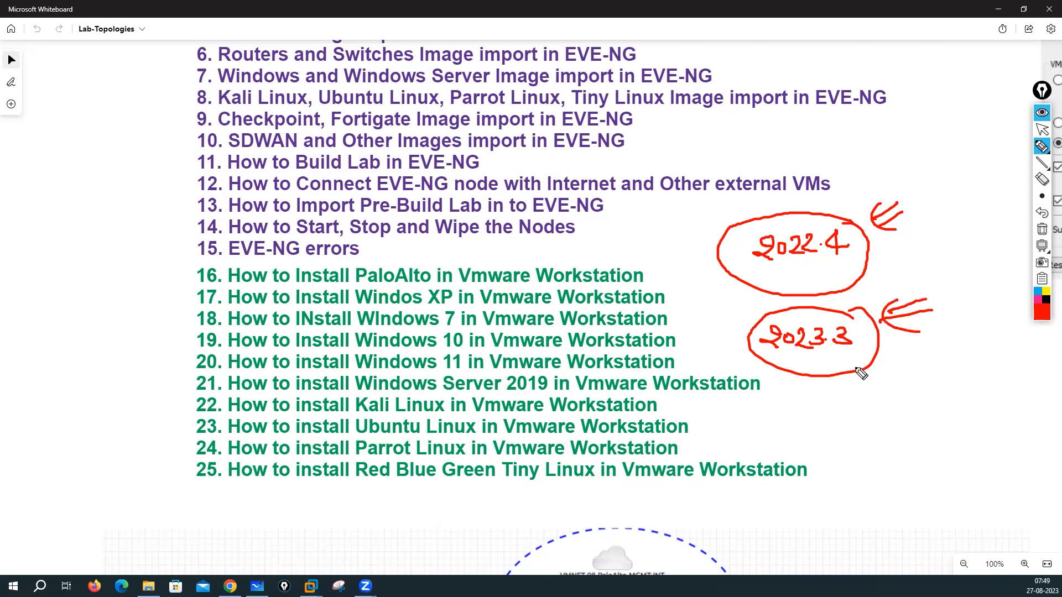
drag(828, 358, 890, 353)
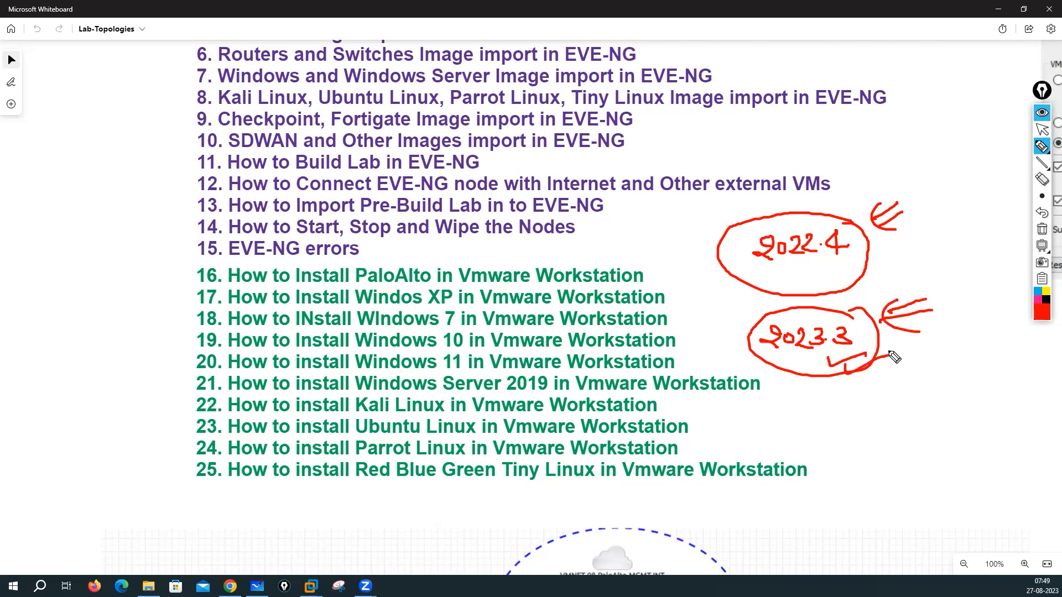
Step: Tick 2022.4, add a left arrow to it and a double arrow between the versions
drag(792, 264, 841, 272)
mouse_move(676, 265)
mouse_down()
mouse_move(703, 261)
mouse_move(694, 281)
mouse_up()
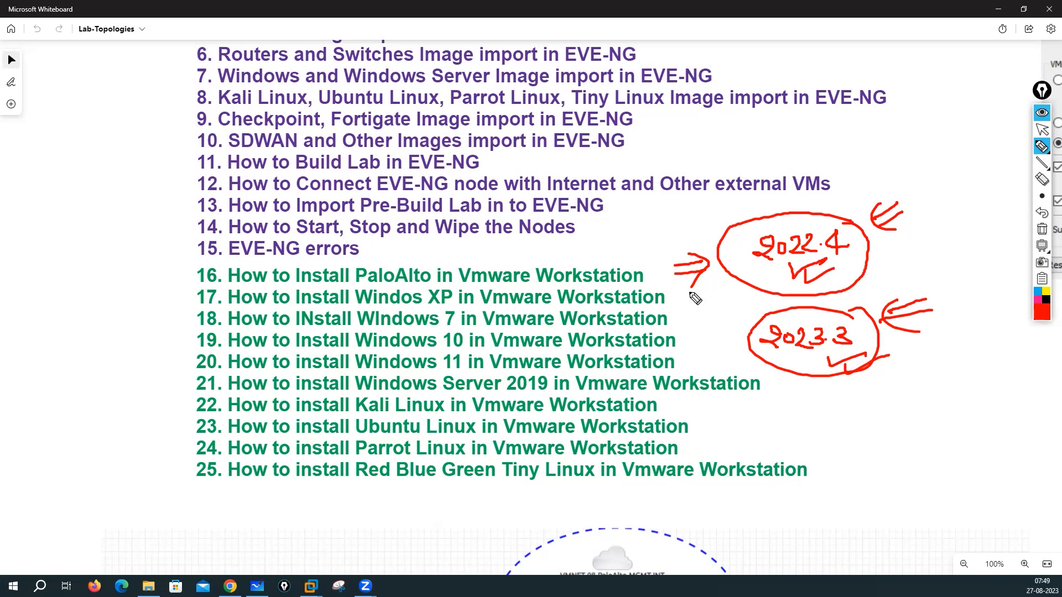
drag(734, 298, 744, 311)
Step: Erase all red annotations from the board and switch to Chrome
click(1042, 229)
click(1042, 129)
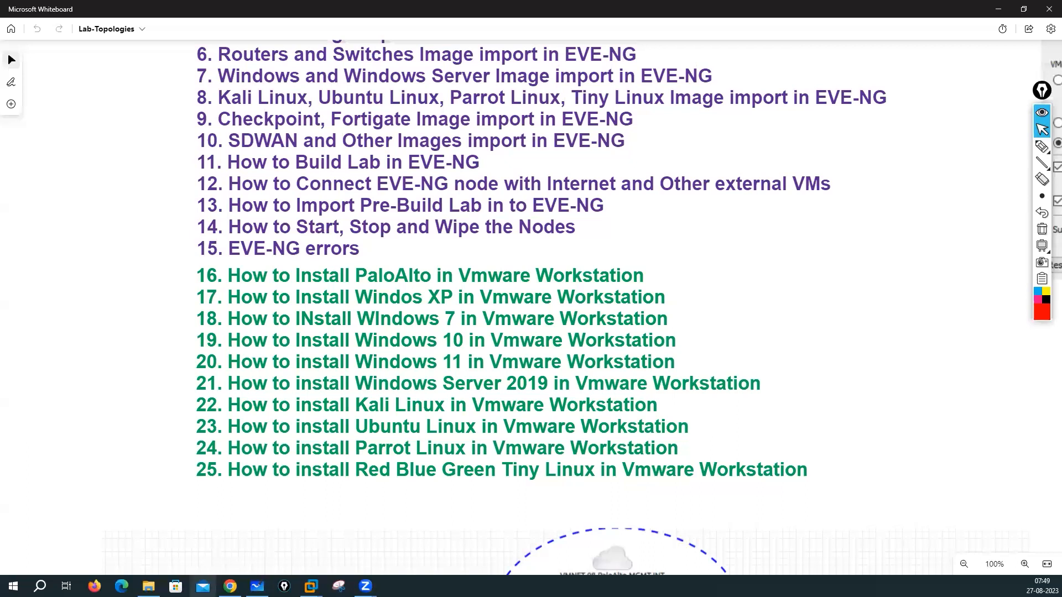
mouse_move(230, 586)
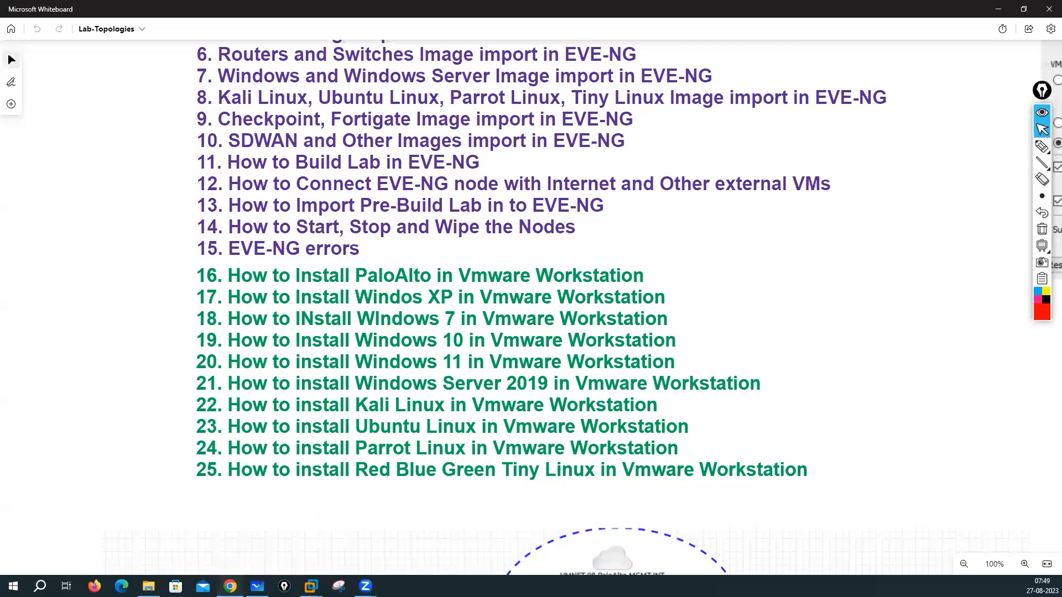
key(alt+Tab)
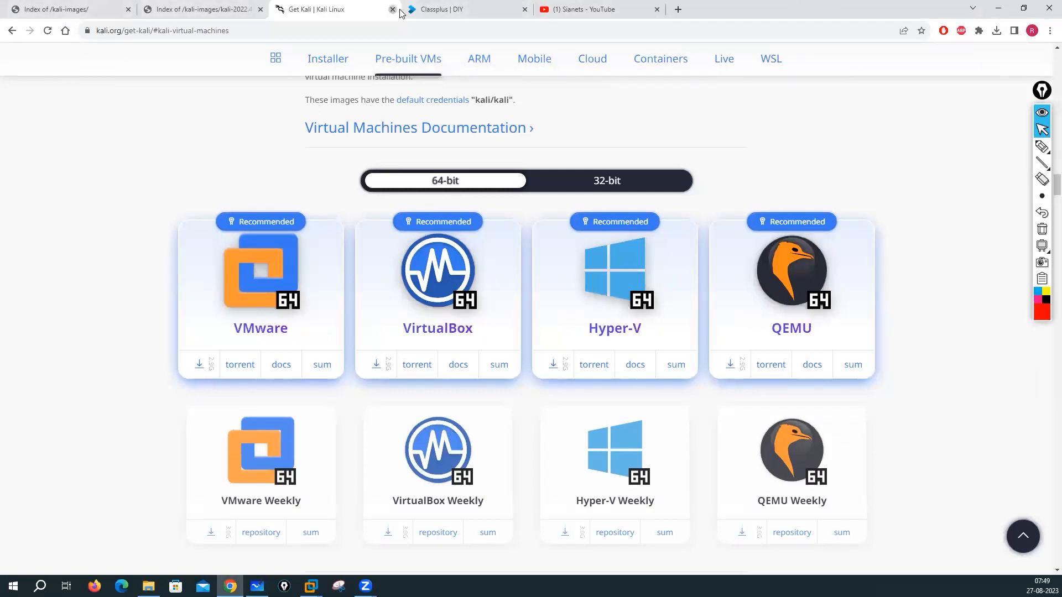
Step: Close the old Get Kali tab, visit kali.org in a new tab and open its DOWNLOAD page
key(ctrl+w)
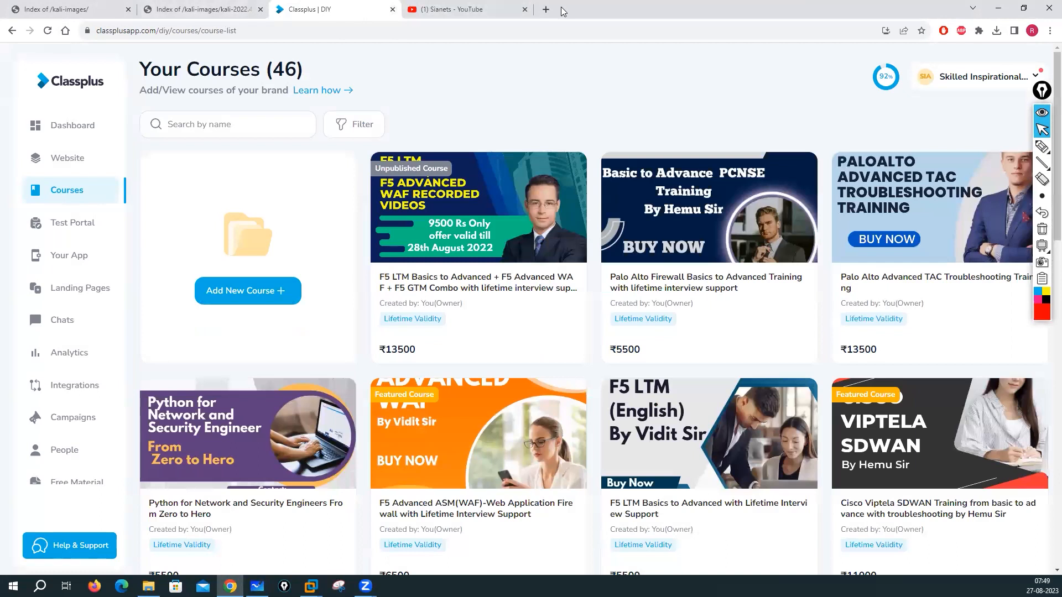
click(547, 10)
click(522, 31)
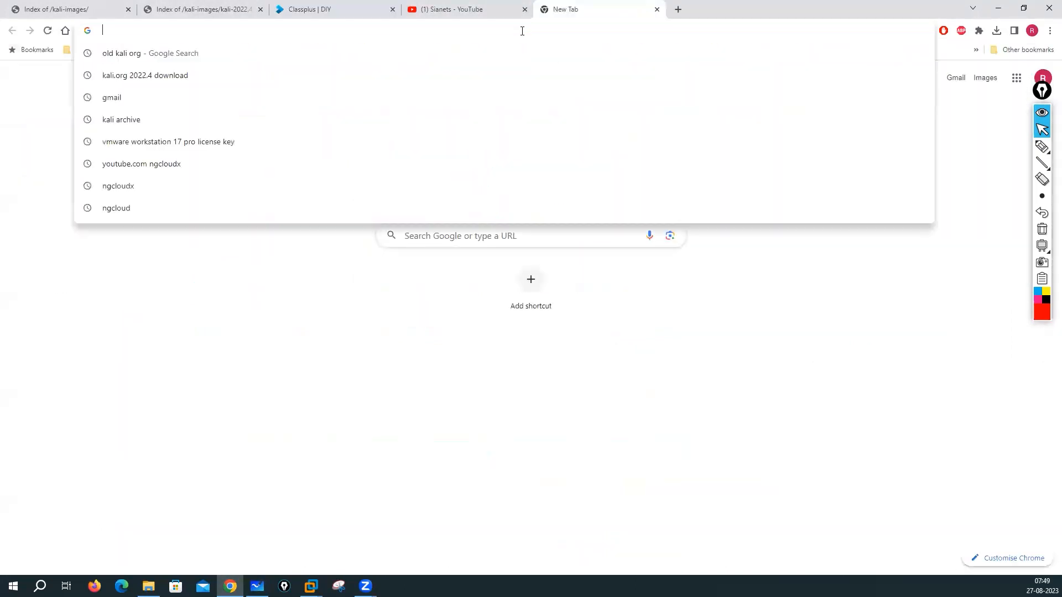
text(kali.or)
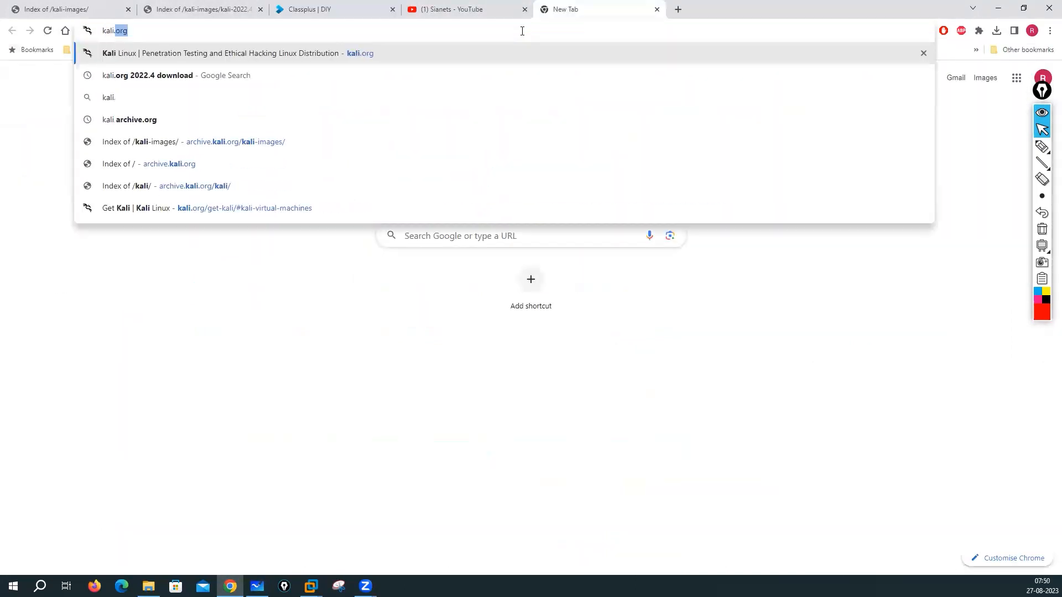
text(g)
key(Return)
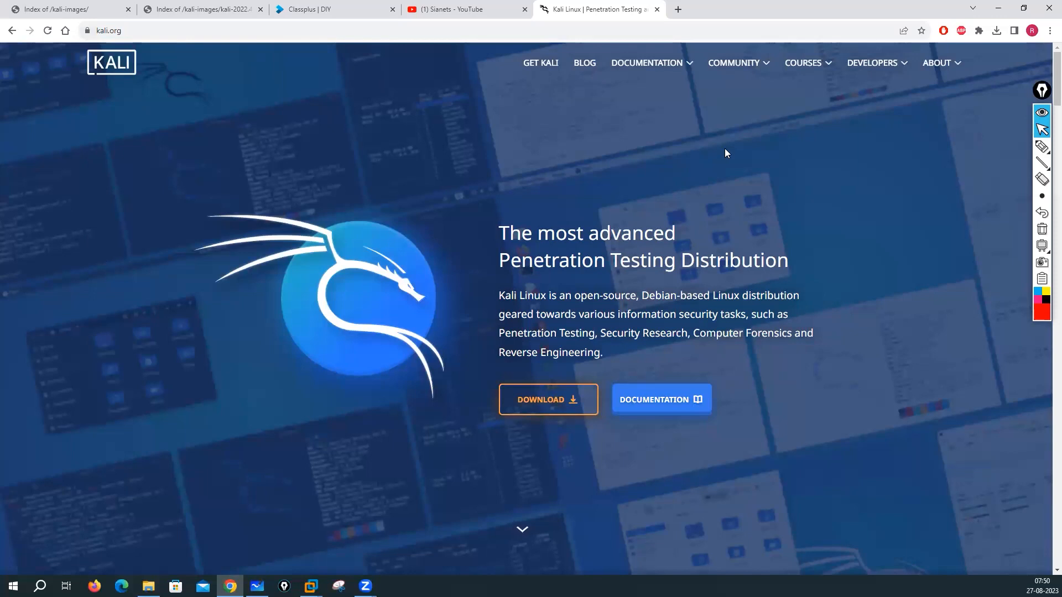
click(537, 399)
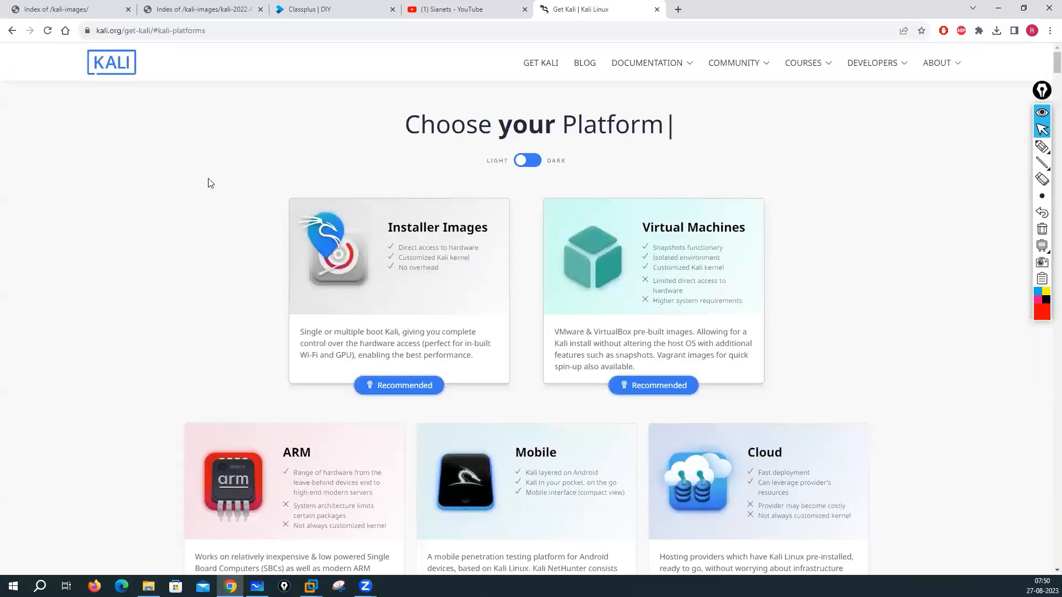
scroll(171, 219, down, 1)
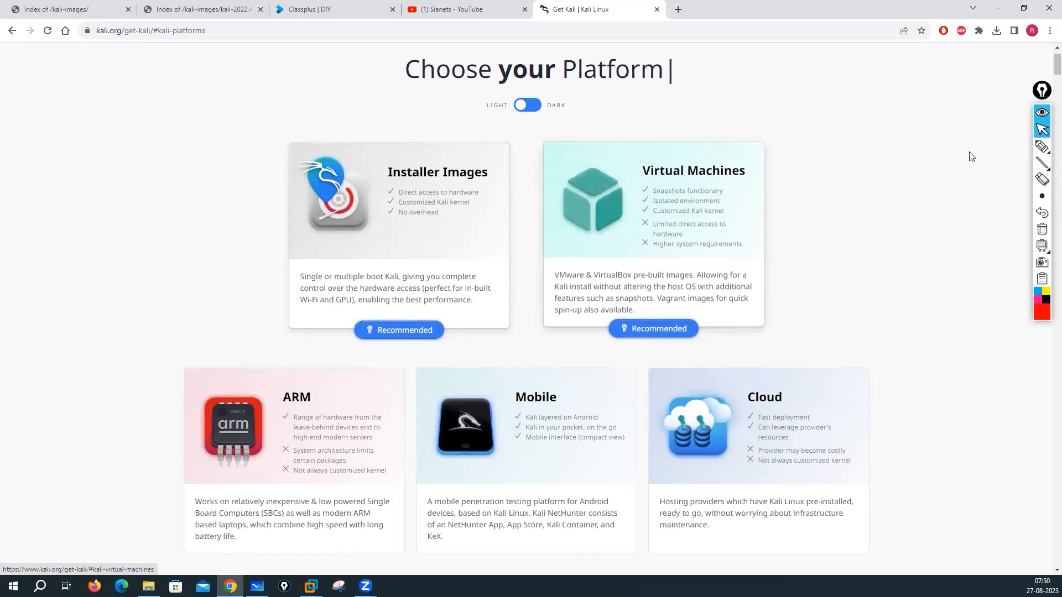
mouse_move(1028, 148)
click(990, 146)
mouse_move(647, 126)
mouse_down()
mouse_move(647, 159)
mouse_move(672, 148)
mouse_up()
mouse_move(707, 112)
mouse_down()
mouse_move(711, 124)
mouse_move(722, 108)
mouse_move(748, 117)
mouse_move(863, 95)
mouse_move(963, 100)
mouse_up()
mouse_move(723, 143)
mouse_down()
mouse_move(721, 154)
mouse_move(741, 138)
mouse_move(755, 158)
mouse_move(773, 143)
mouse_move(781, 153)
mouse_move(874, 131)
mouse_up()
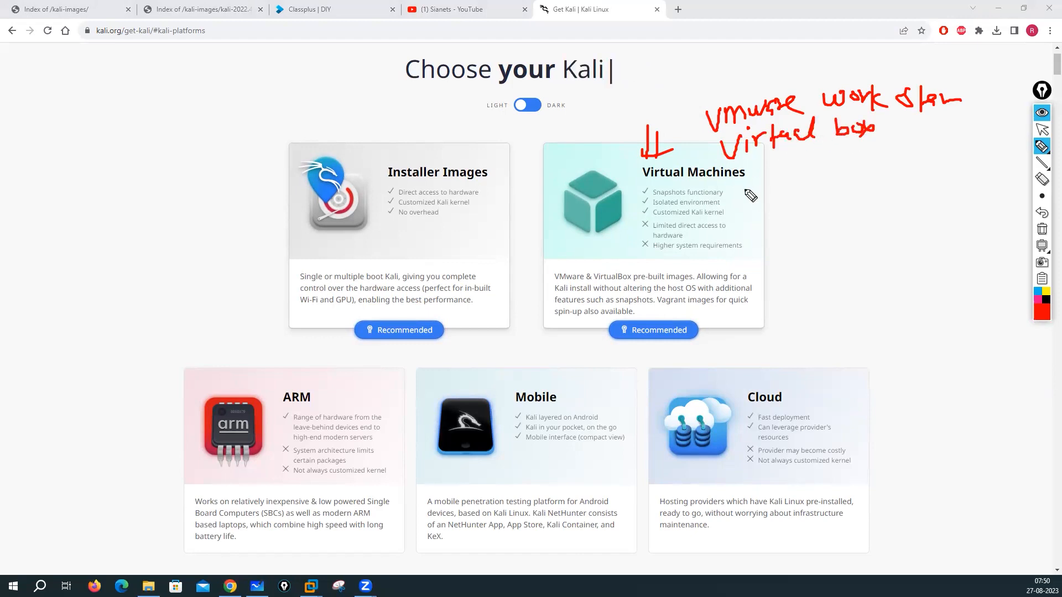
mouse_move(757, 178)
mouse_down()
mouse_move(744, 188)
mouse_move(759, 199)
mouse_move(819, 178)
mouse_move(822, 192)
mouse_up()
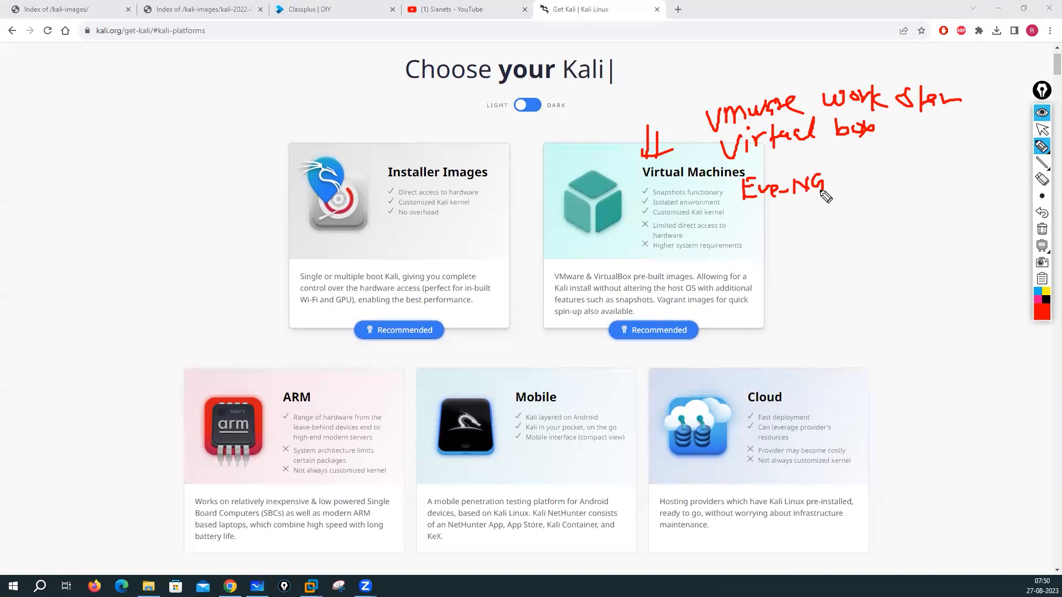
click(1042, 229)
click(1042, 129)
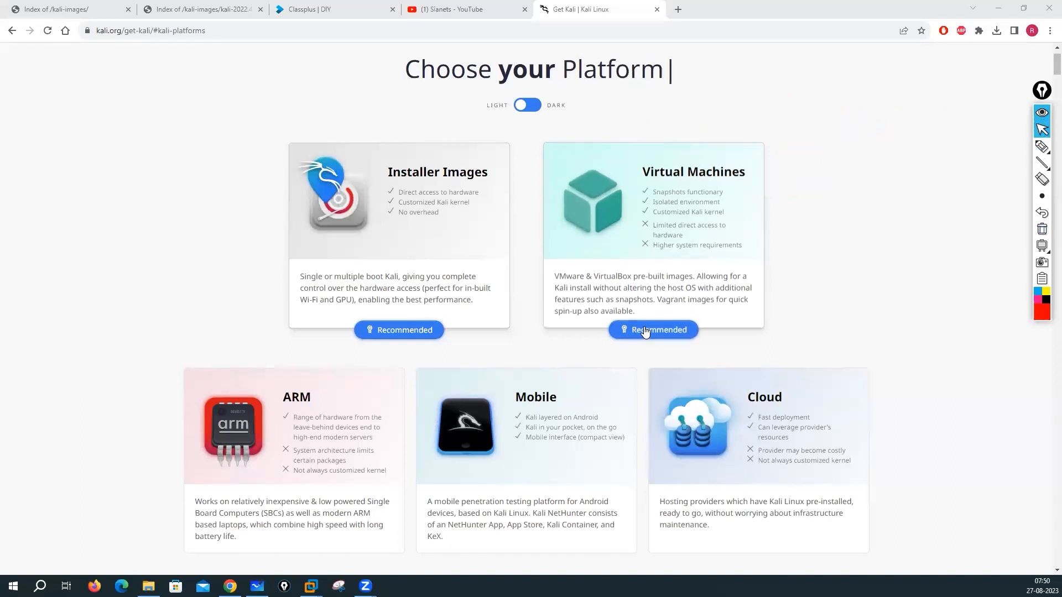
click(676, 274)
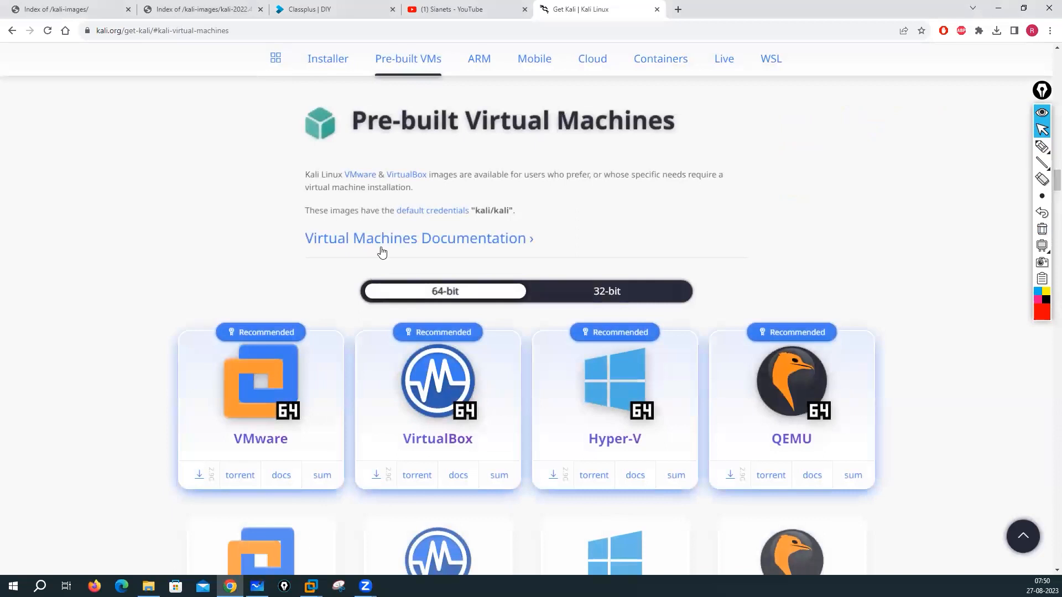
Step: Browse the pre-built VM images and cancel the VMware image's Save As dialog
drag(302, 245, 543, 242)
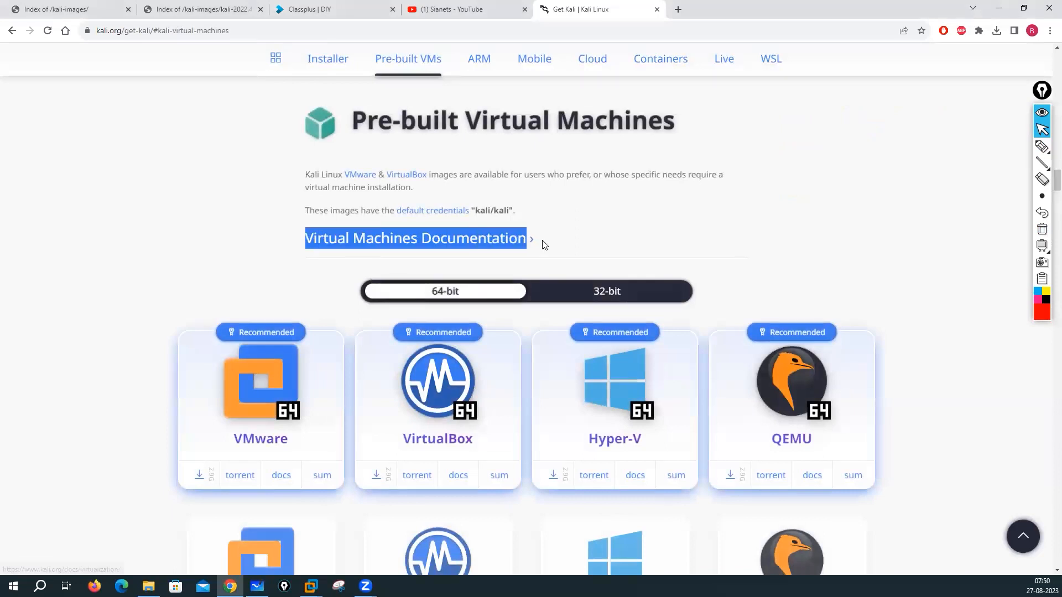
click(78, 215)
scroll(77, 215, down, 4)
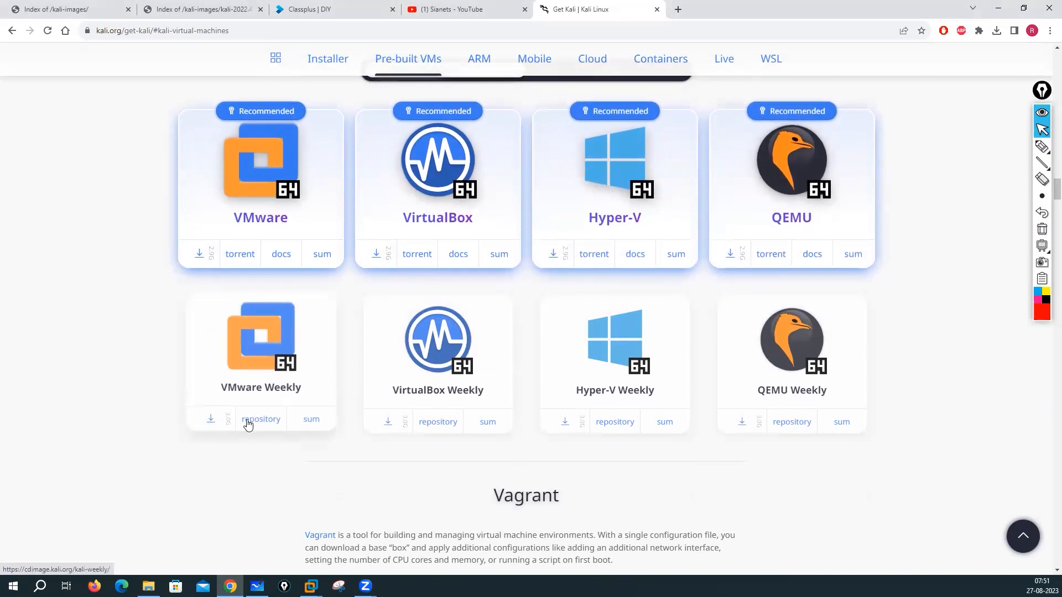
scroll(232, 412, up, 2)
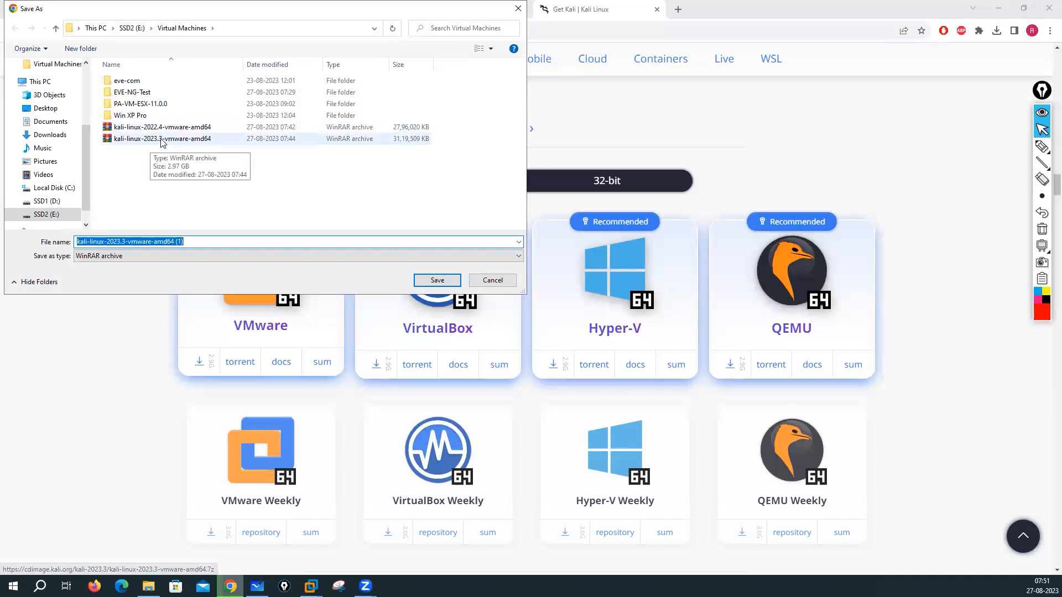
click(492, 280)
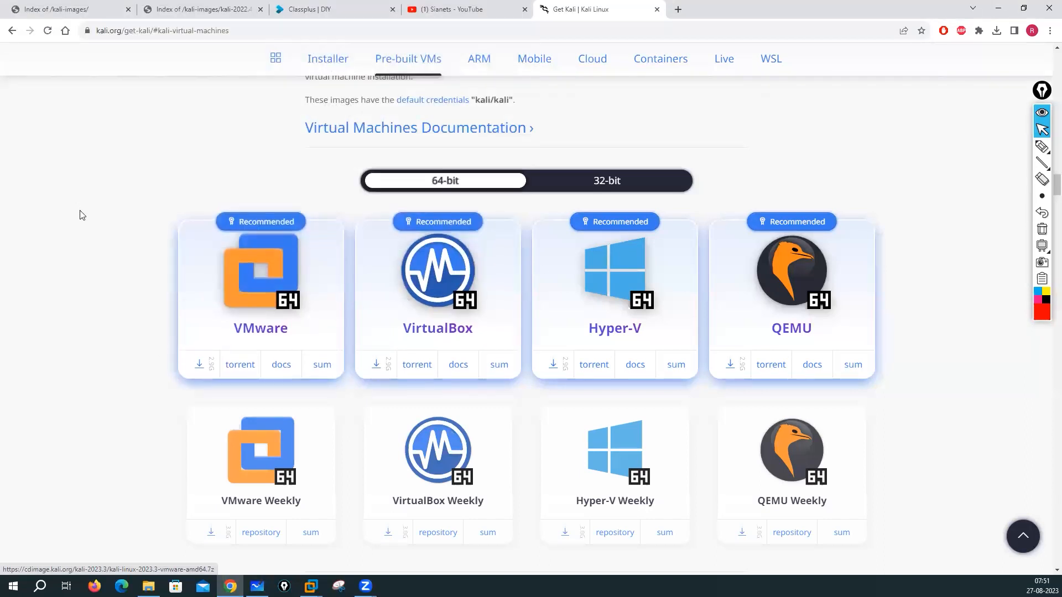
scroll(102, 267, up, 2)
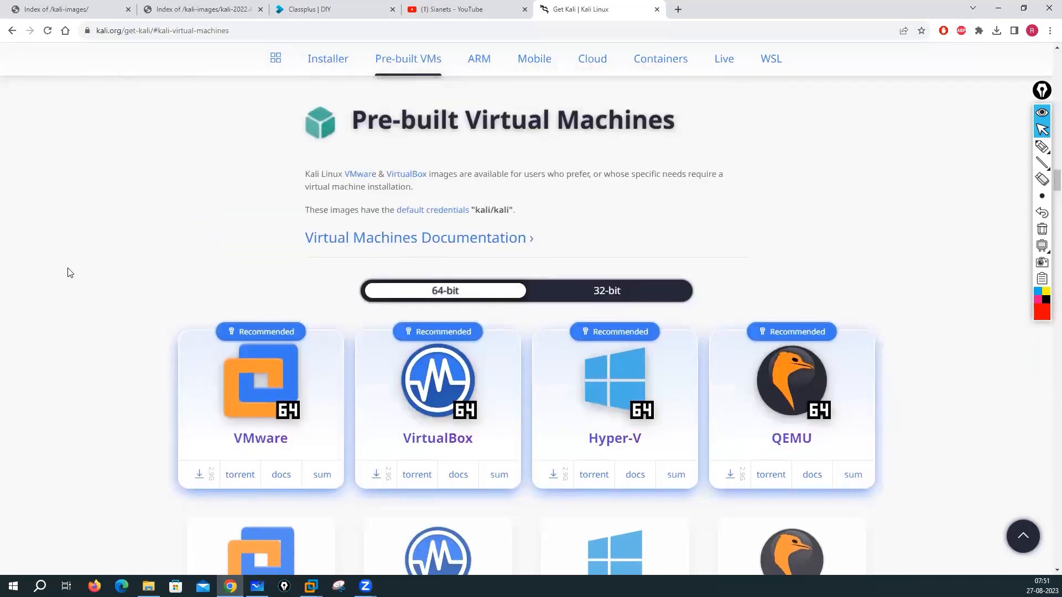
Step: Browse the Get Kali platform options, including the Installer Images section
scroll(221, 280, down, 10)
scroll(153, 280, down, 6)
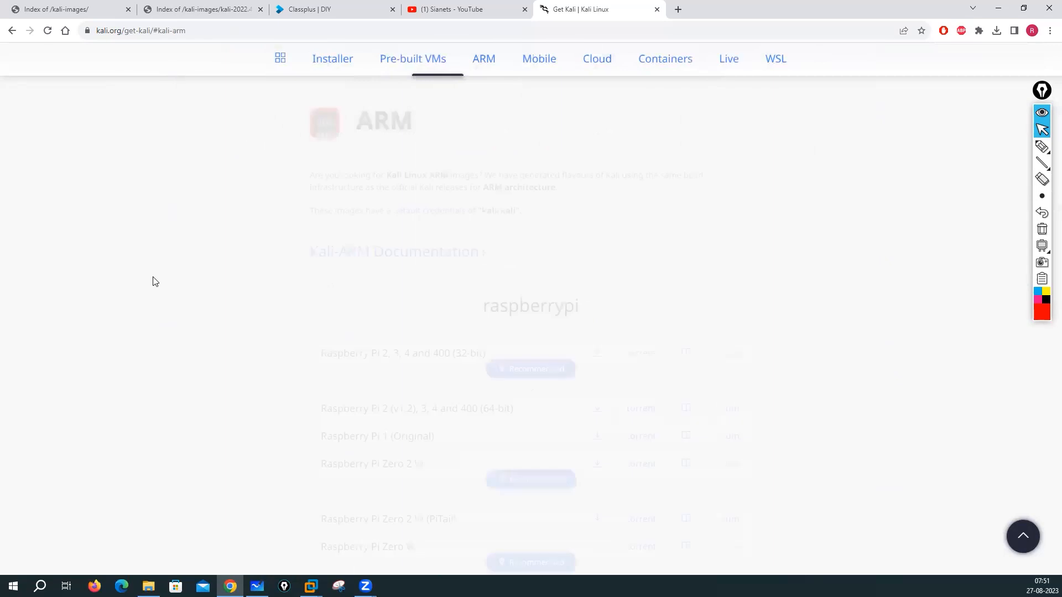
scroll(151, 280, down, 3)
scroll(254, 198, up, 1)
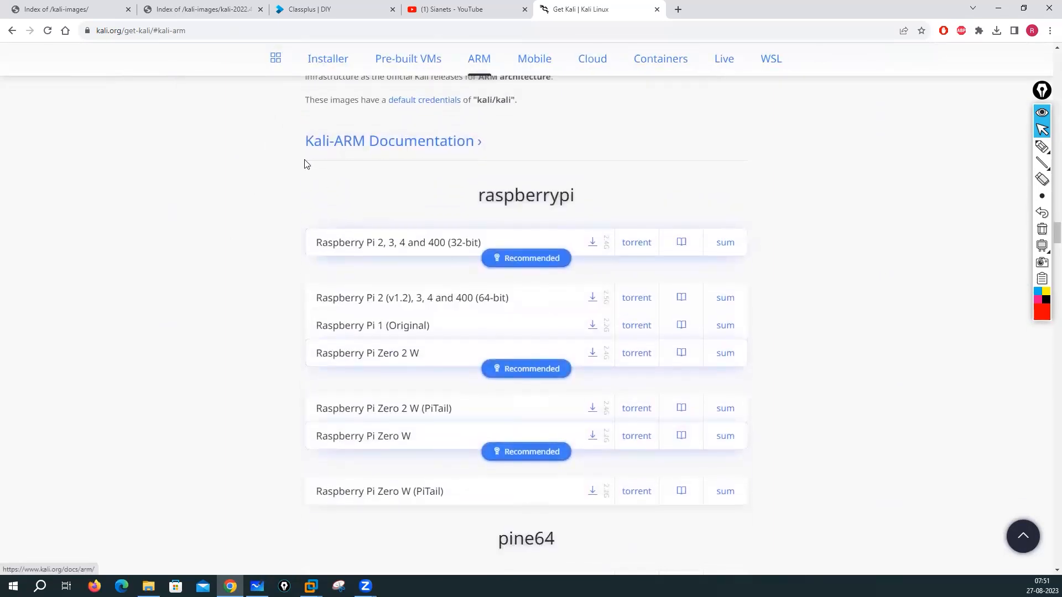
scroll(481, 282, down, 6)
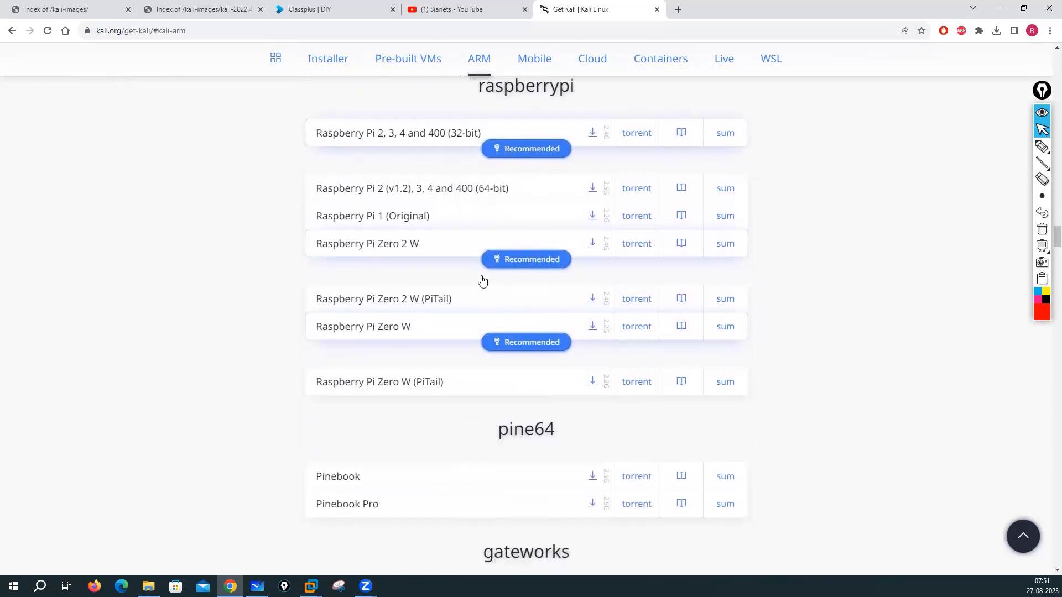
scroll(470, 282, down, 5)
scroll(471, 282, down, 4)
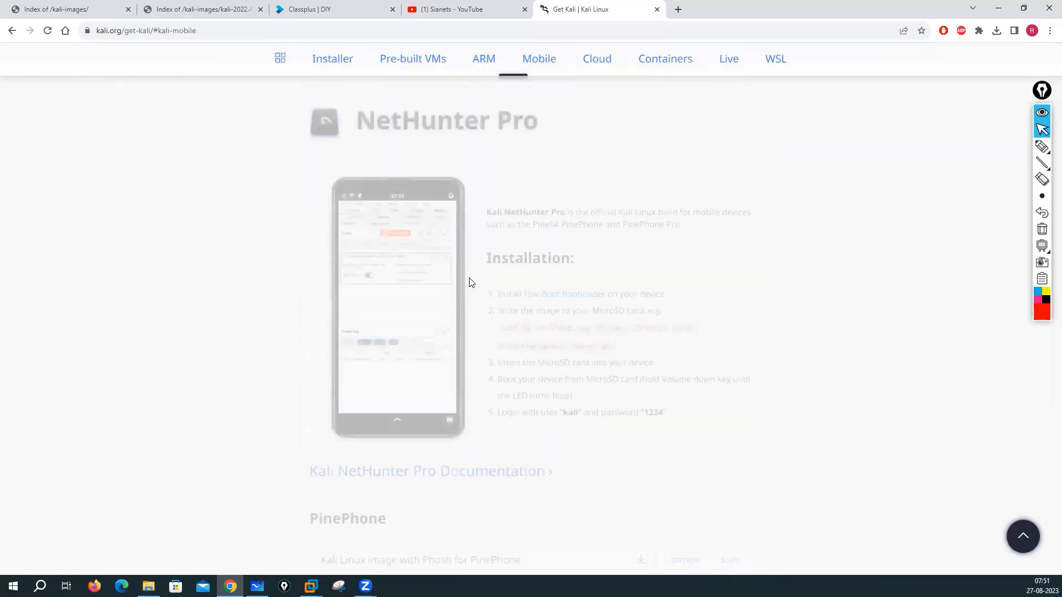
scroll(730, 269, up, 15)
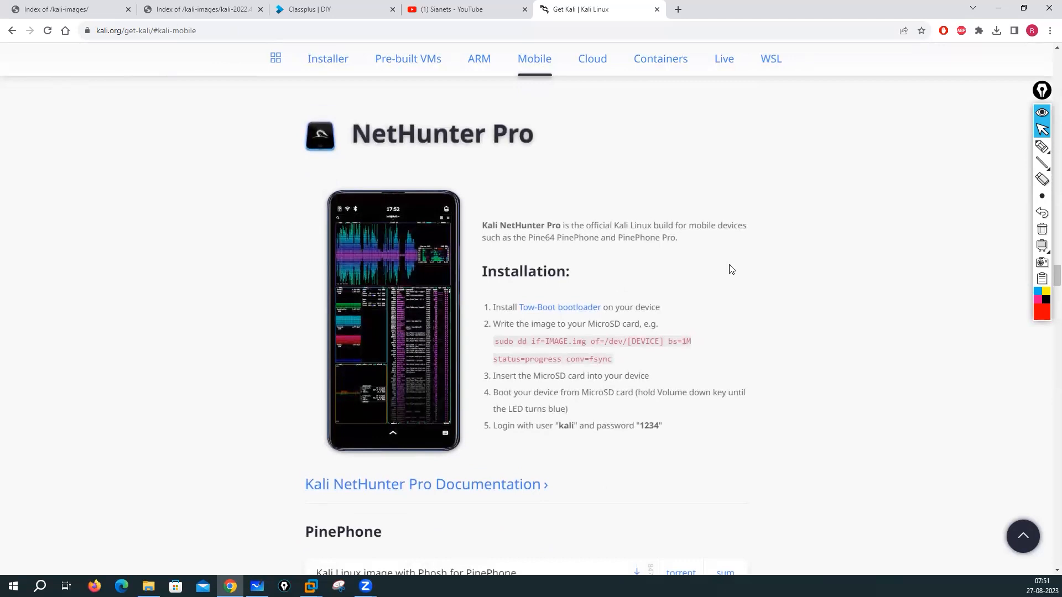
scroll(310, 201, up, 8)
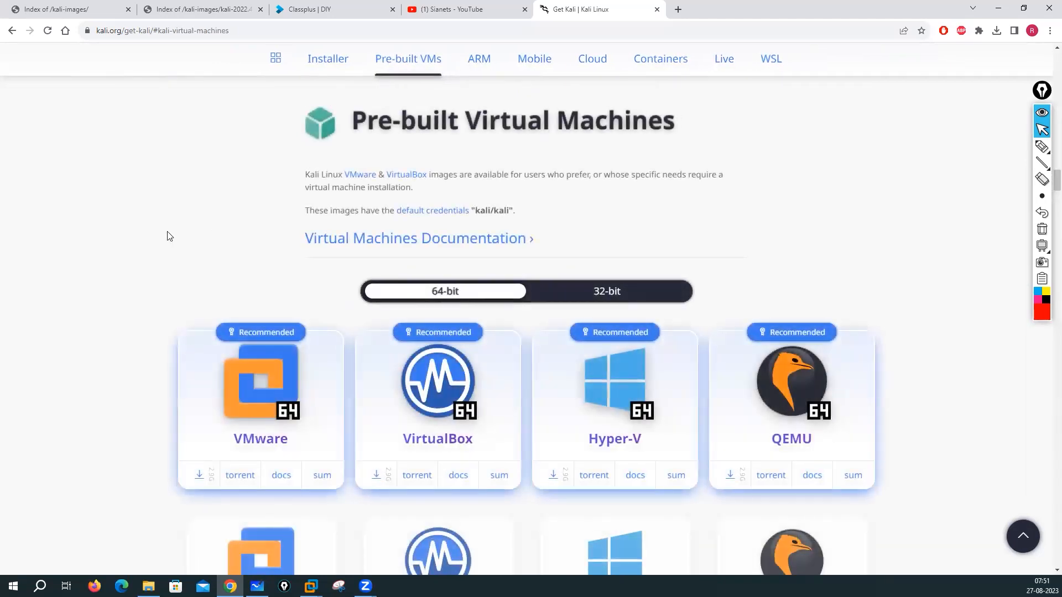
scroll(170, 236, up, 6)
scroll(170, 236, up, 8)
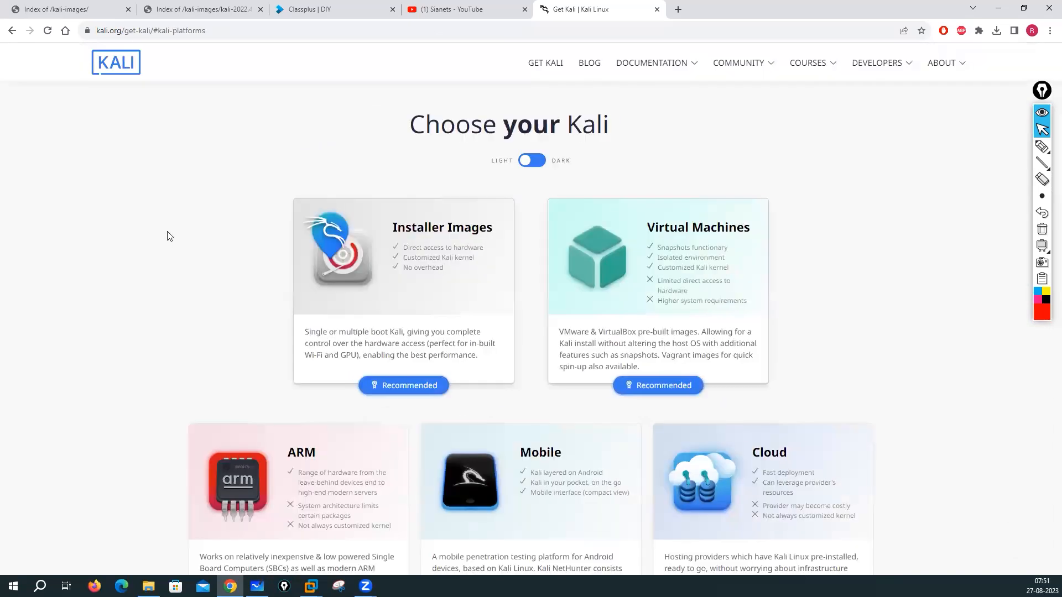
click(402, 343)
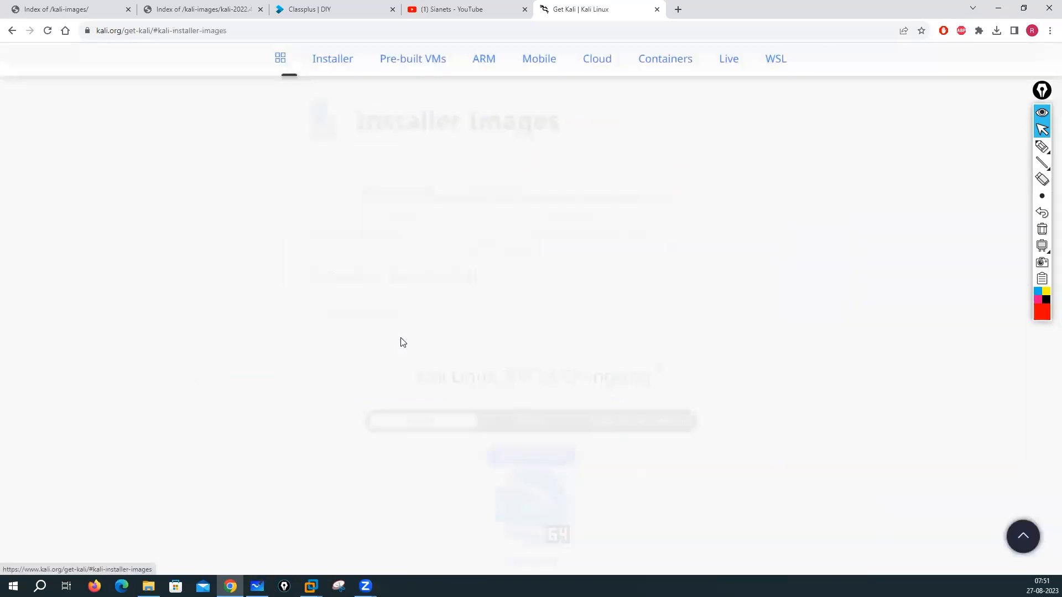
scroll(235, 312, down, 3)
scroll(235, 313, down, 3)
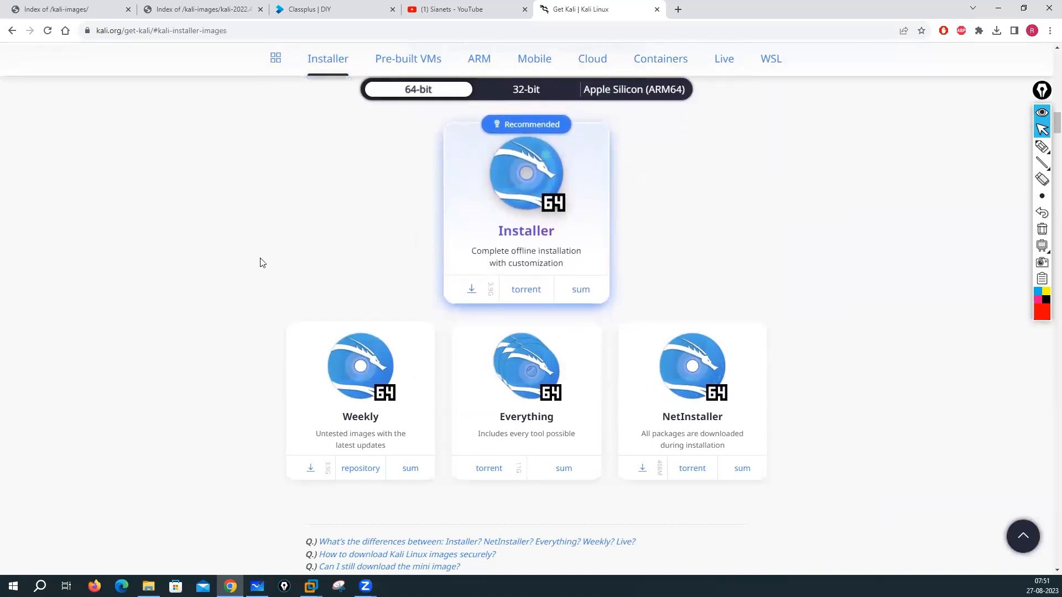
scroll(192, 261, down, 10)
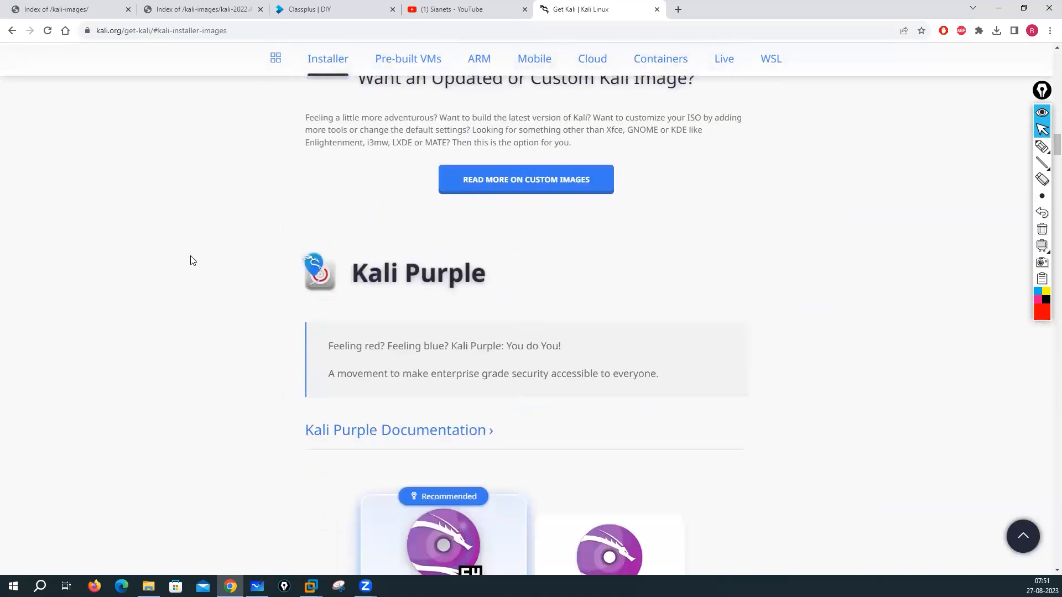
scroll(192, 260, down, 4)
scroll(192, 261, up, 20)
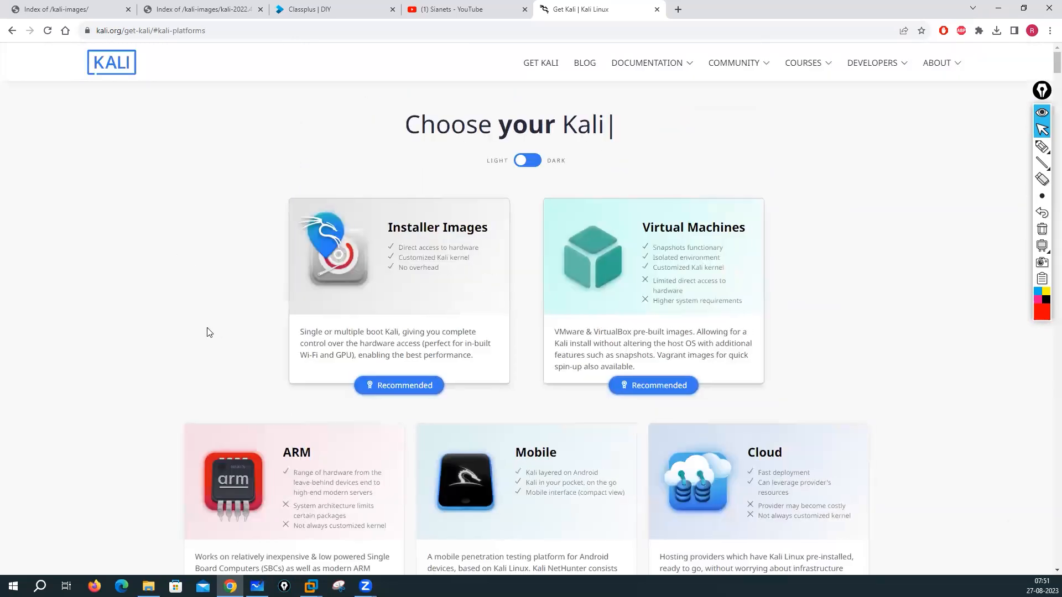
scroll(207, 332, down, 4)
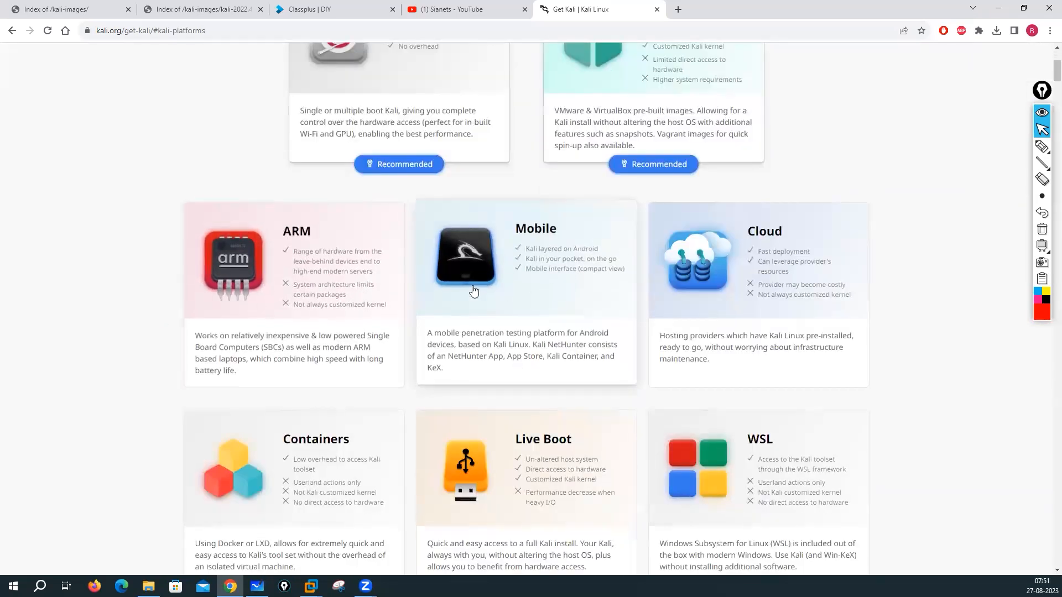
scroll(716, 299, down, 3)
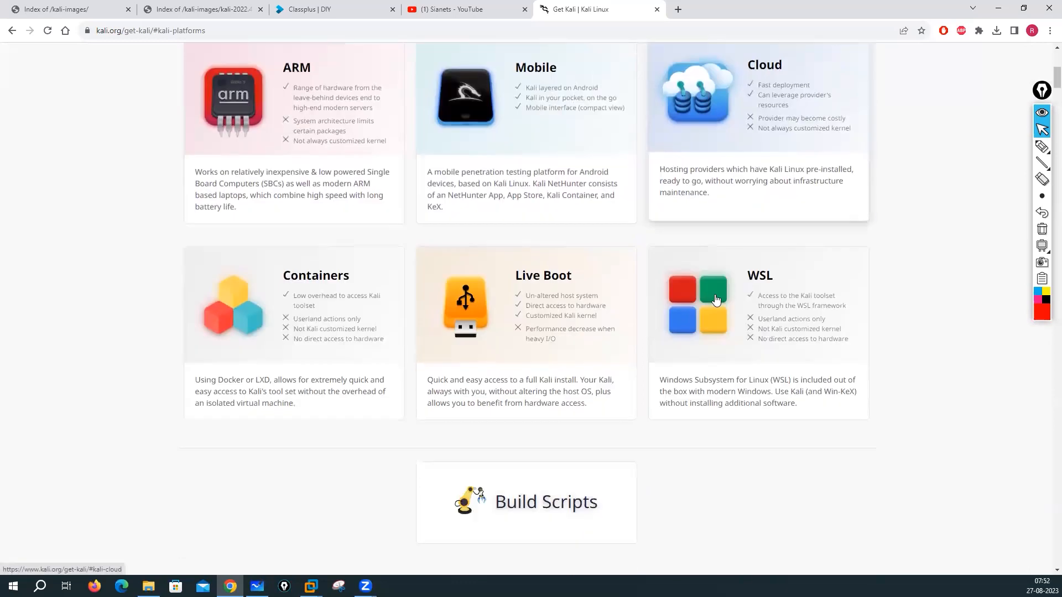
Step: Jump to the Cloud section and open Kali's Amazon AWS Marketplace listing
click(785, 102)
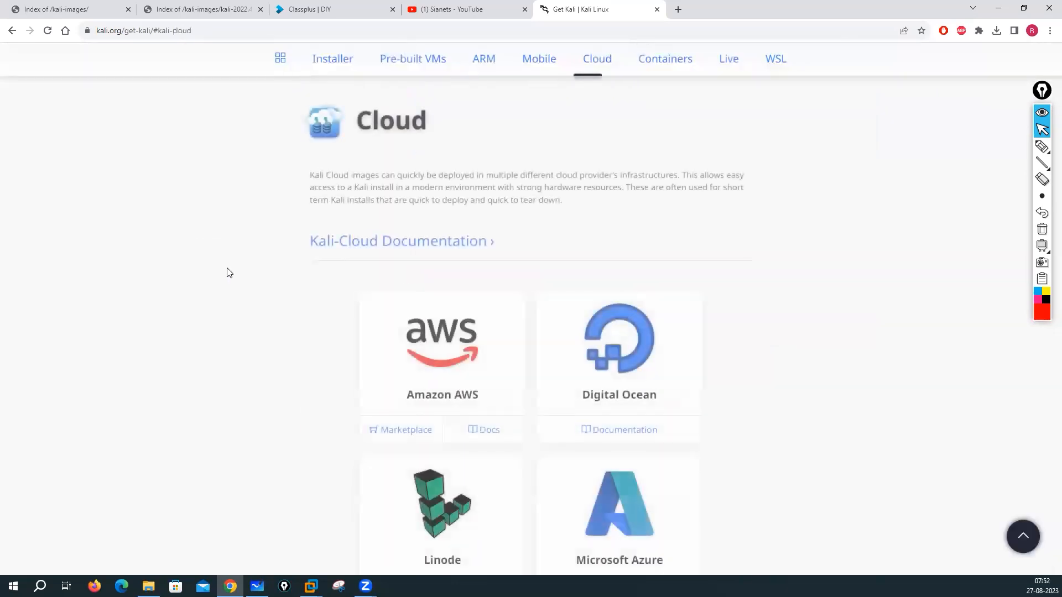
scroll(166, 275, down, 4)
scroll(190, 237, up, 2)
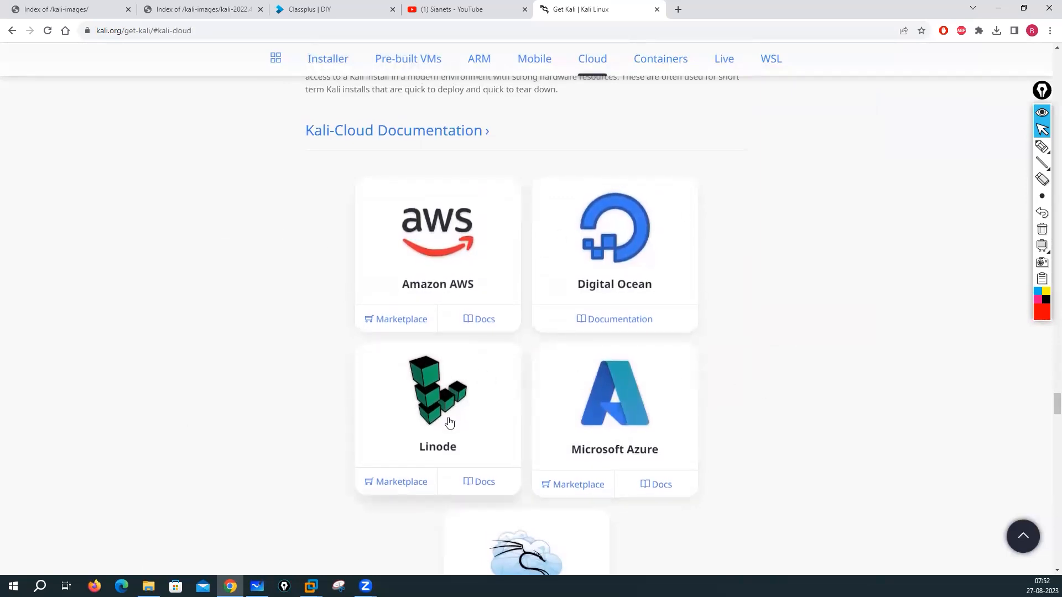
scroll(688, 393, down, 7)
scroll(692, 393, up, 5)
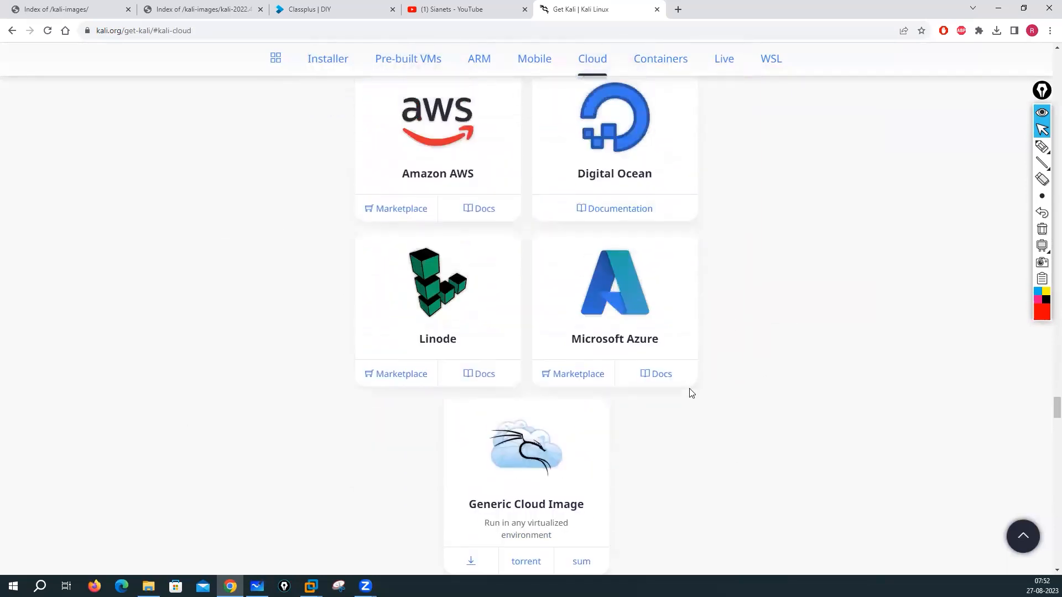
scroll(691, 393, up, 2)
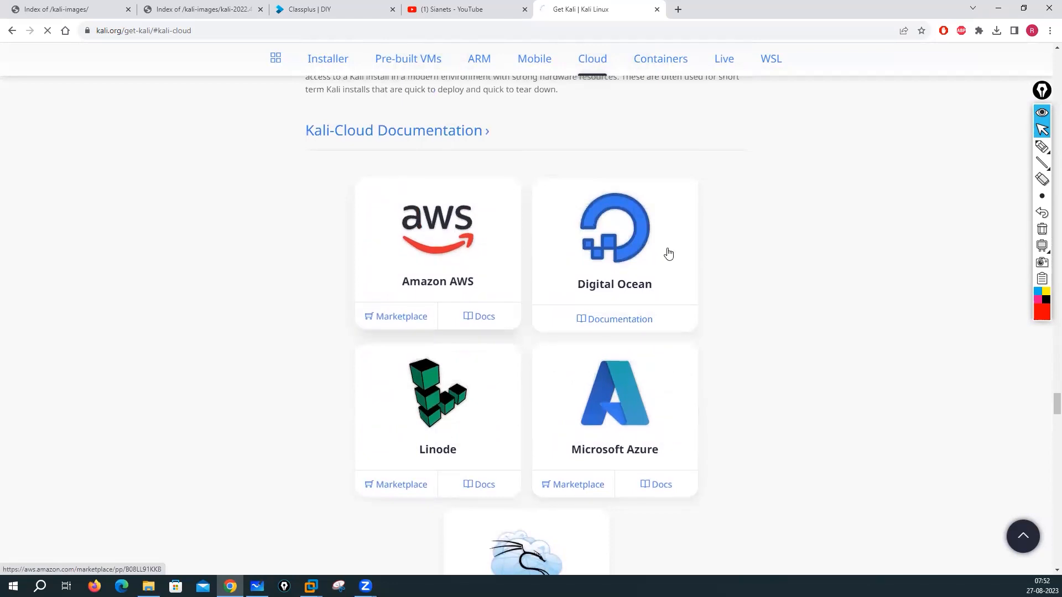
click(400, 325)
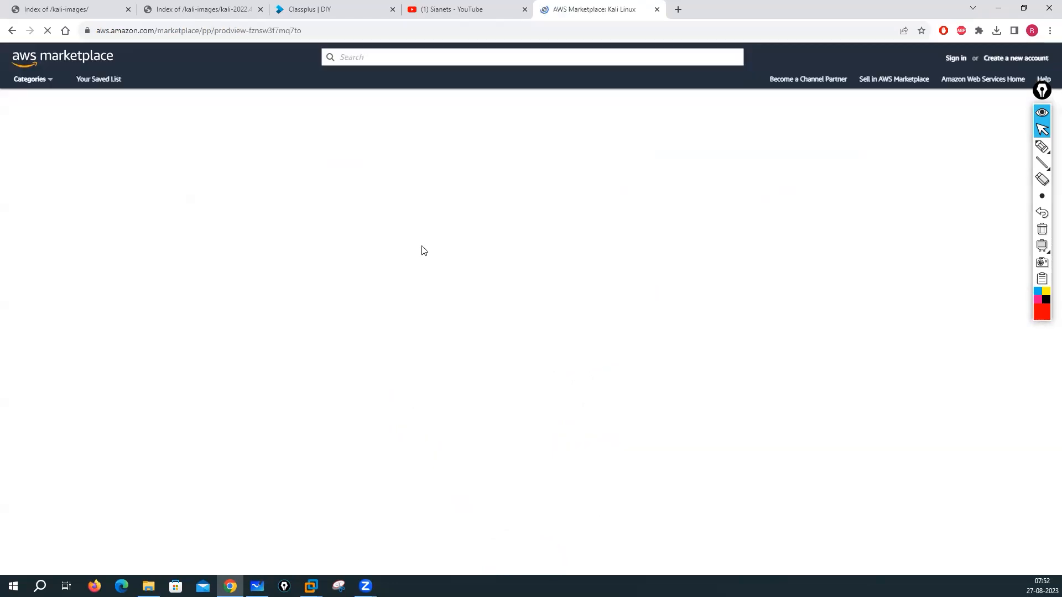
scroll(314, 314, down, 3)
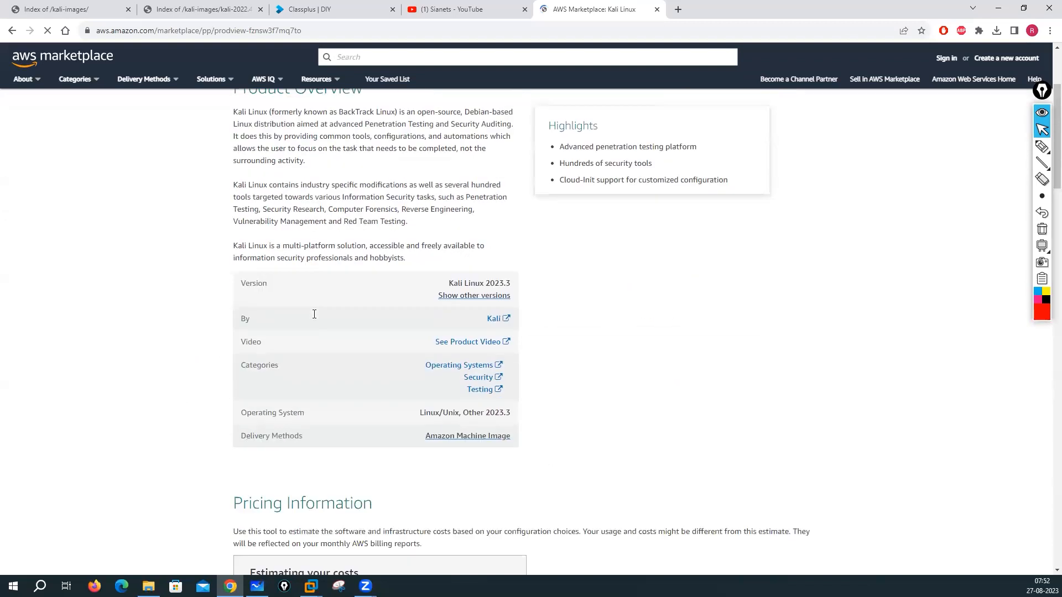
scroll(313, 319, down, 10)
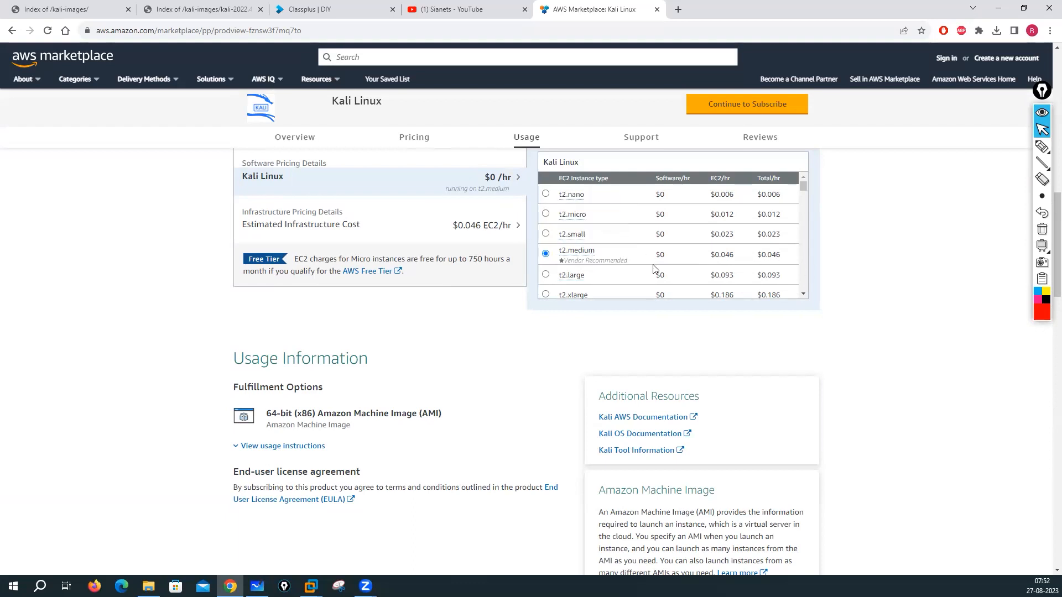
scroll(438, 324, down, 5)
scroll(433, 331, up, 12)
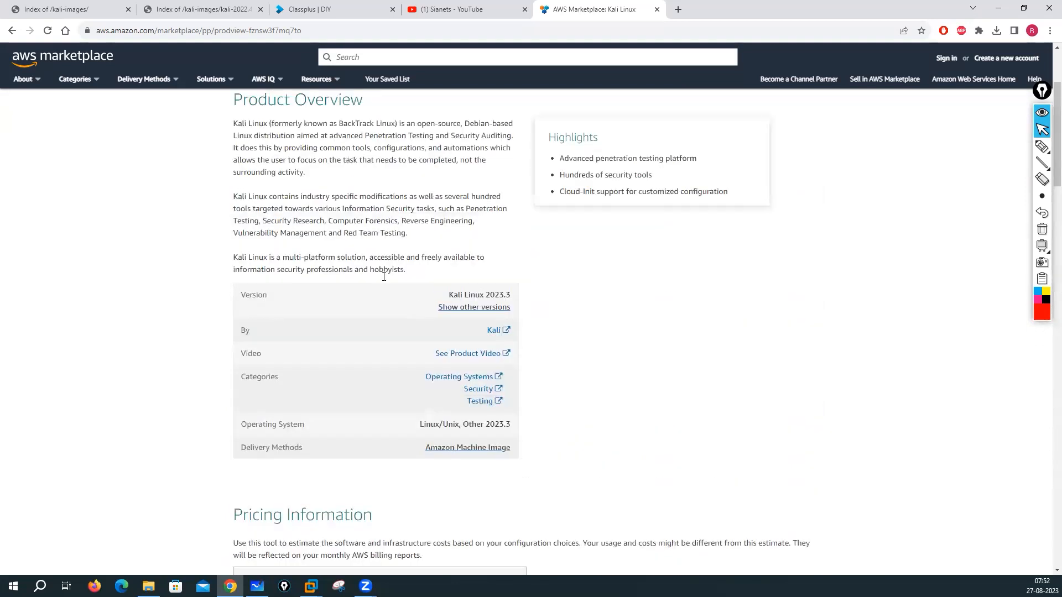
scroll(384, 276, up, 3)
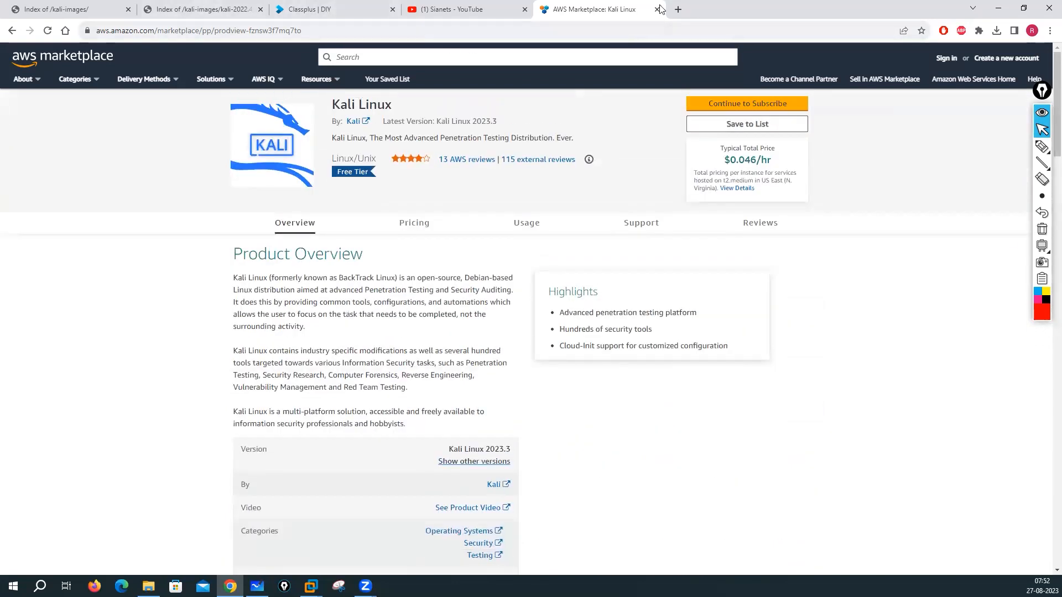
key(ctrl+w)
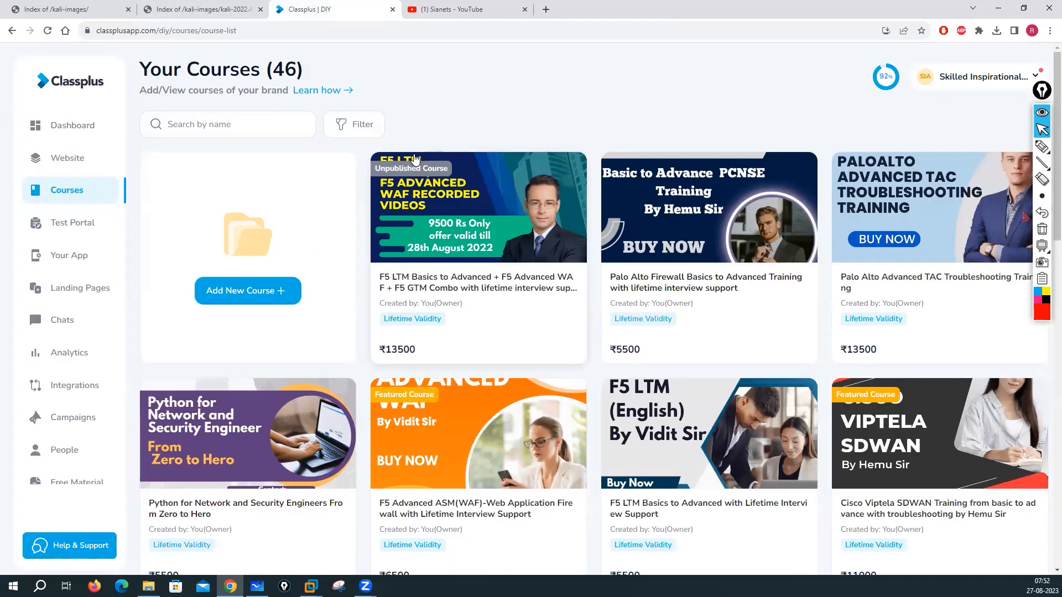
Step: Locate kali-linux-2022.4-vmware-amd64.7z on the kali-images index and cancel its redundant download
click(62, 8)
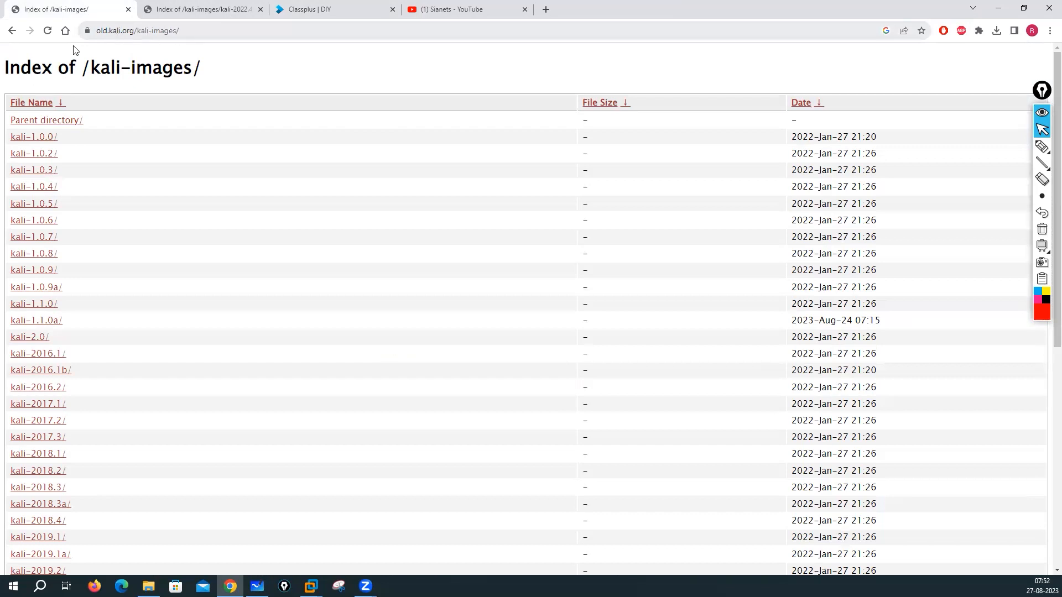
scroll(95, 173, down, 4)
scroll(95, 174, up, 5)
scroll(97, 177, down, 7)
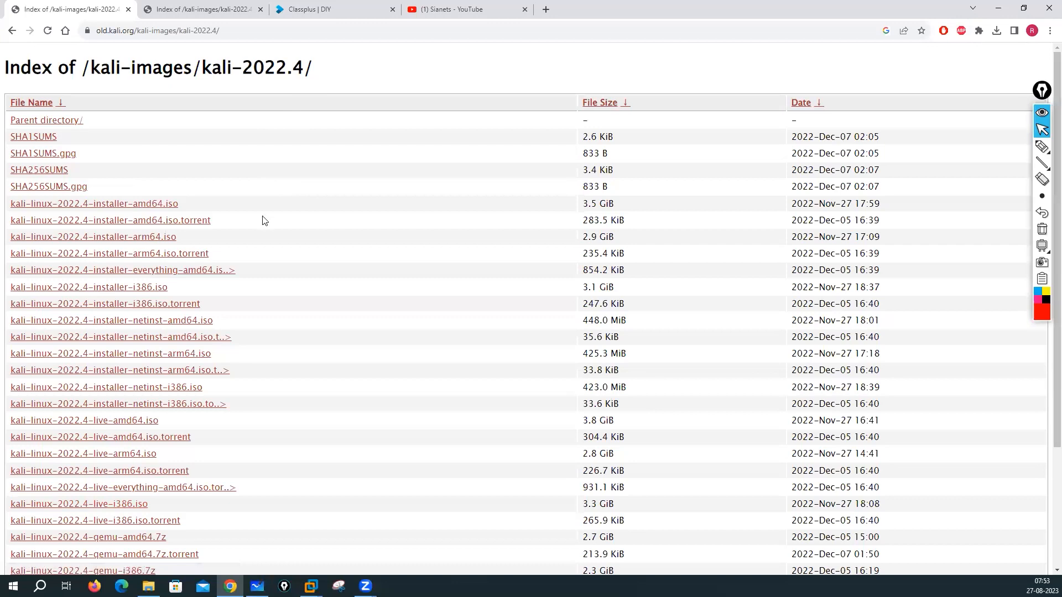
scroll(266, 232, down, 2)
scroll(268, 247, up, 2)
scroll(269, 250, down, 1)
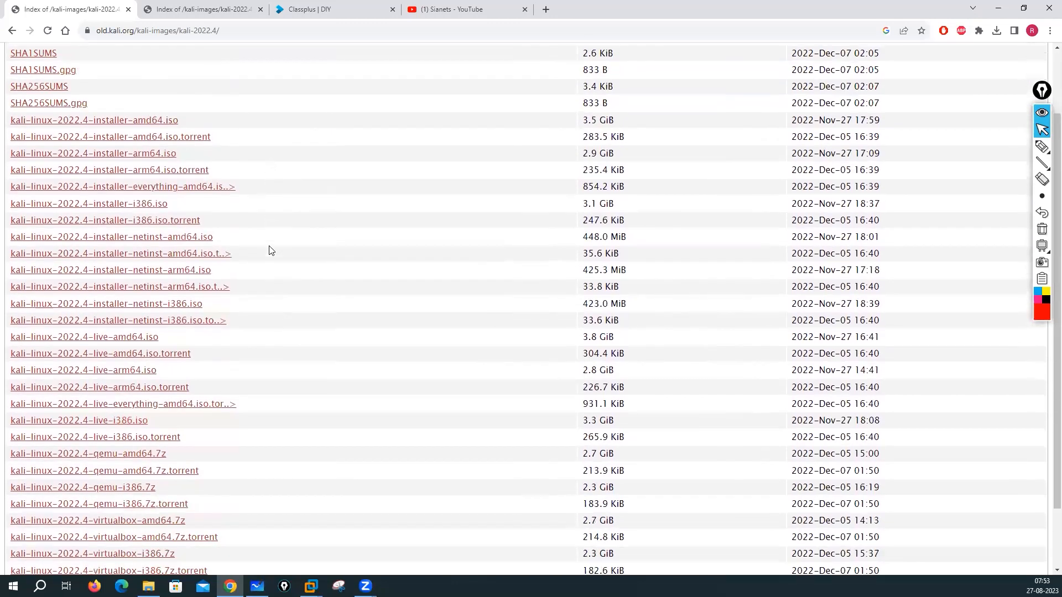
scroll(271, 250, down, 1)
scroll(285, 272, down, 2)
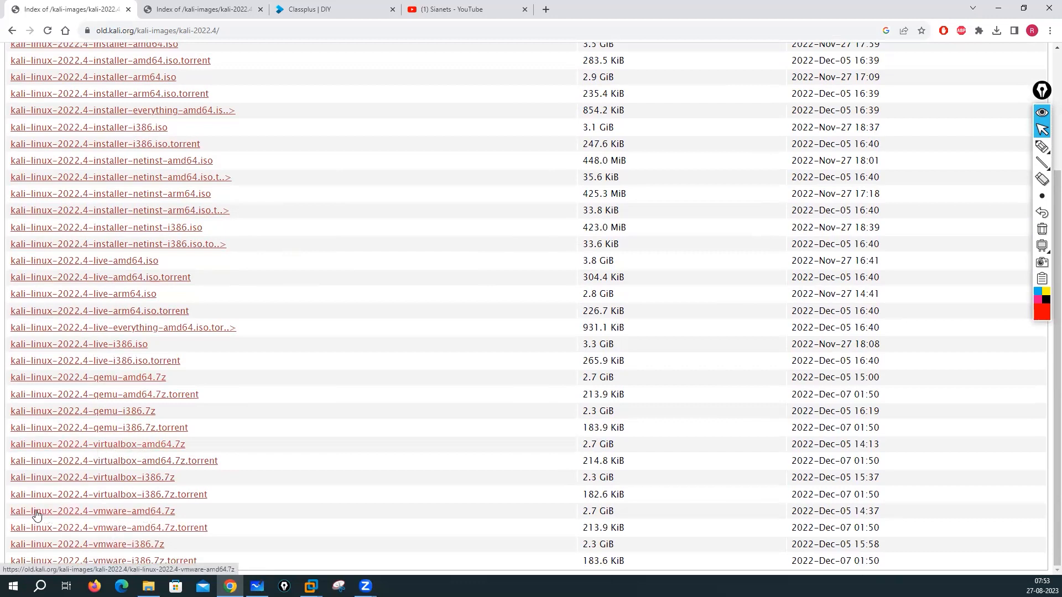
click(130, 518)
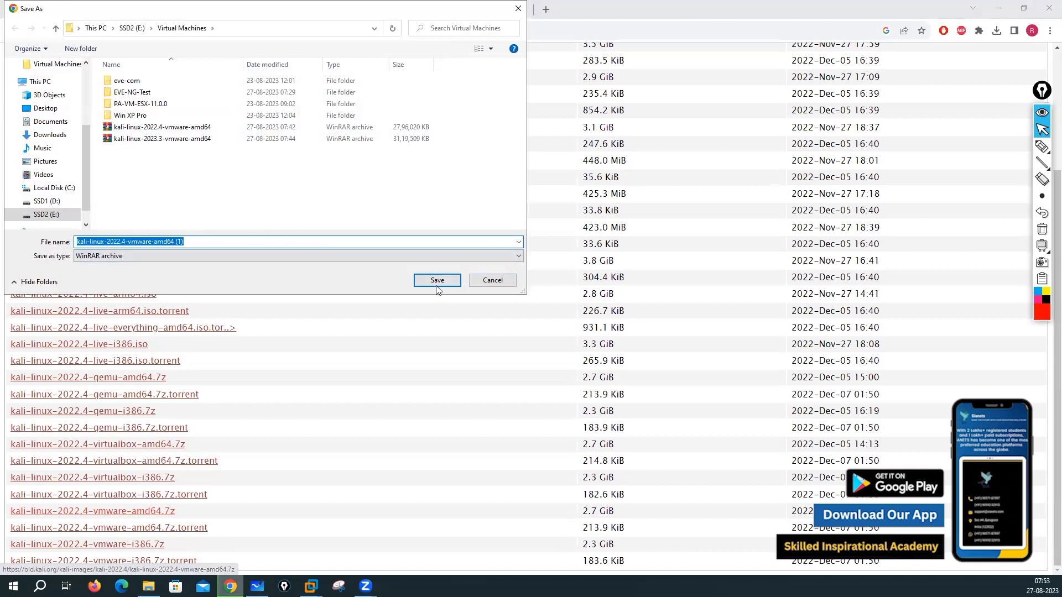
click(492, 280)
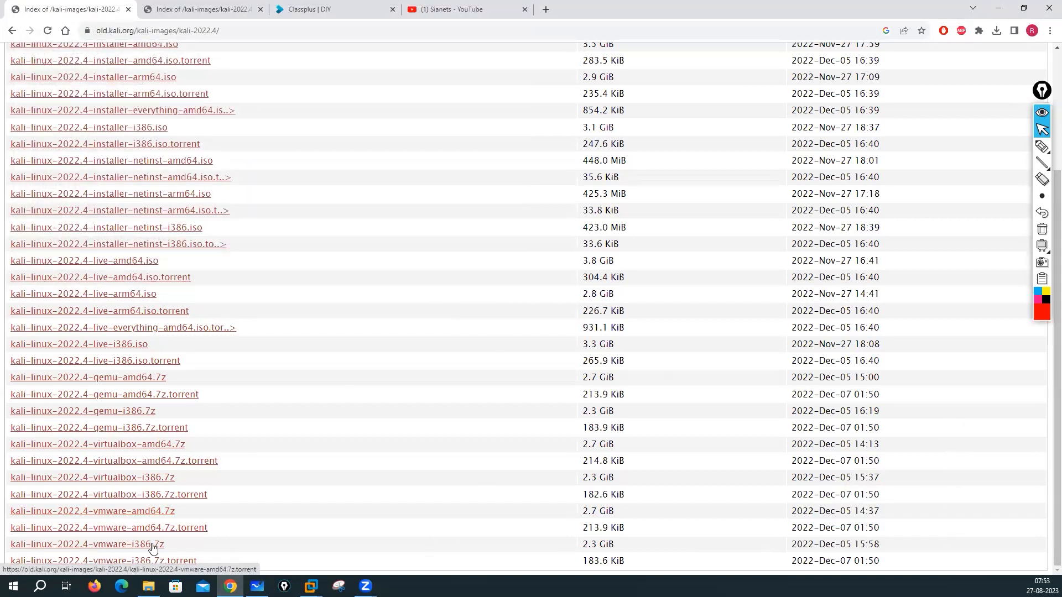
key(alt+Tab)
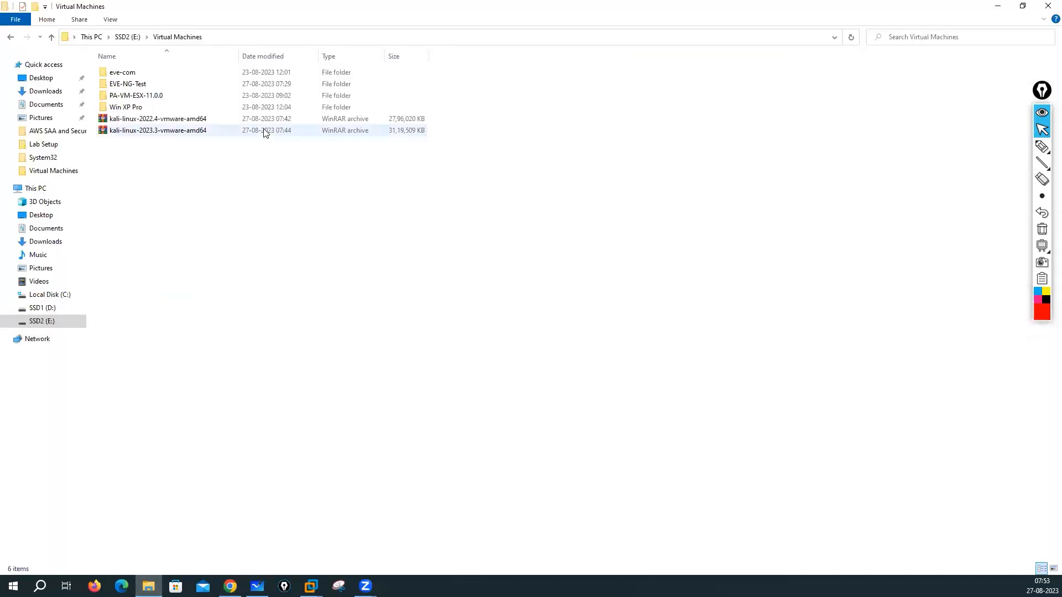
Step: Extract kali-linux-2022.4-vmware-amd64.7z in place with 7-Zip Extract Here
click(149, 123)
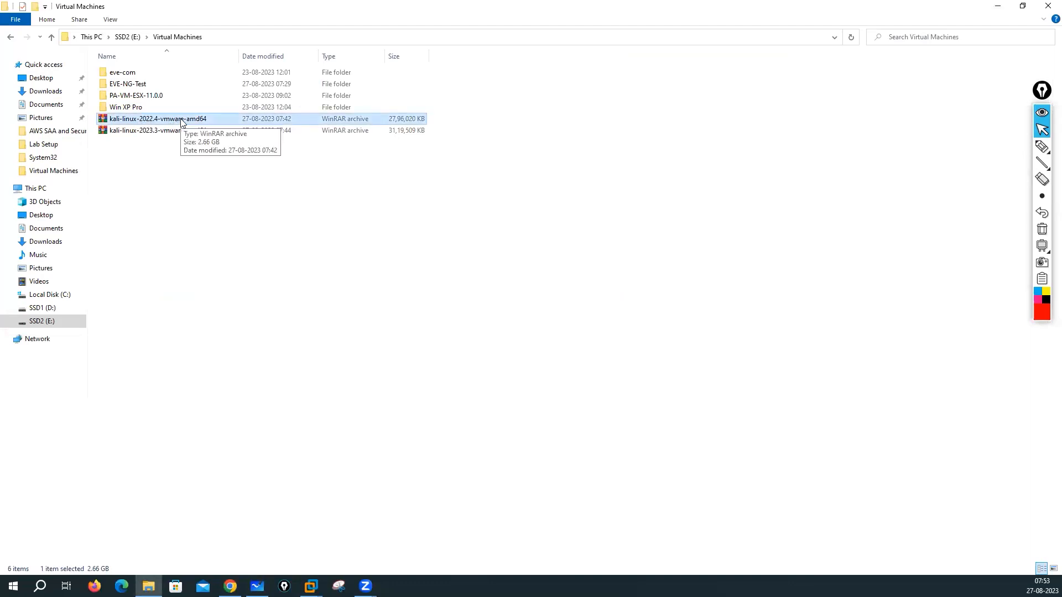
right_click(169, 123)
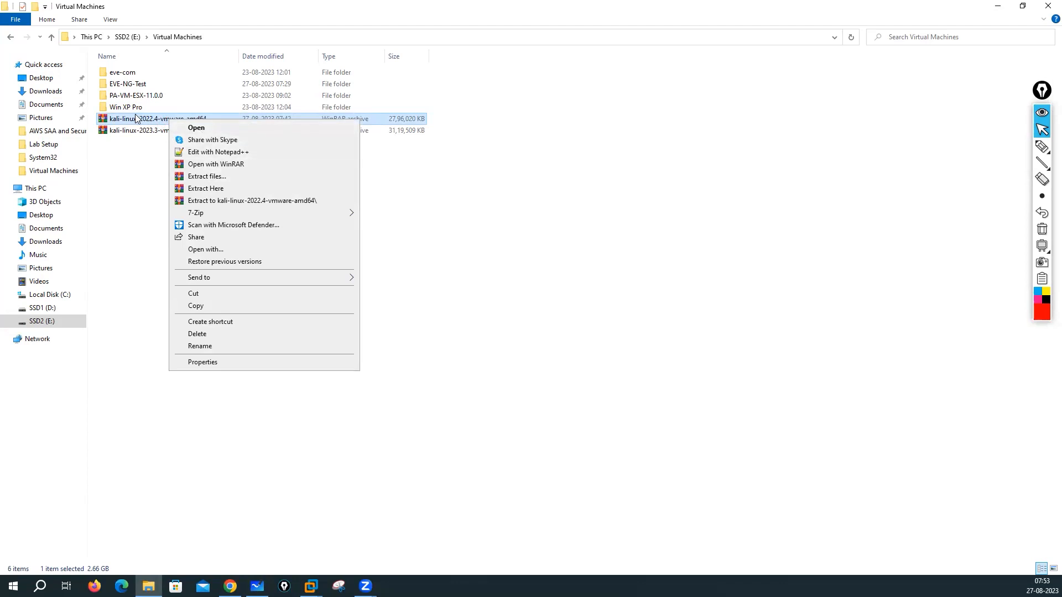
click(150, 208)
click(197, 122)
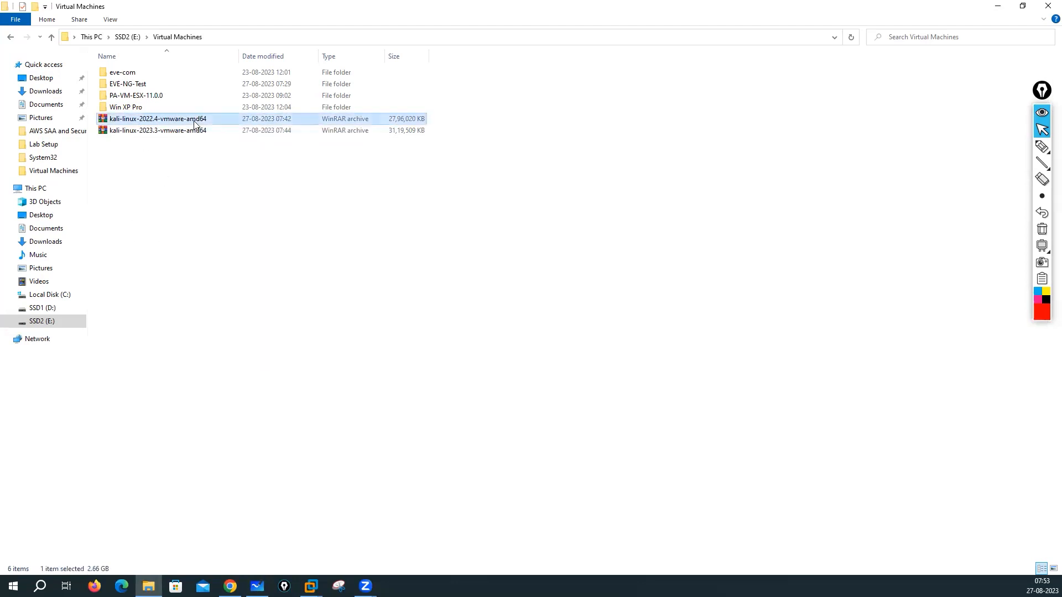
right_click(194, 124)
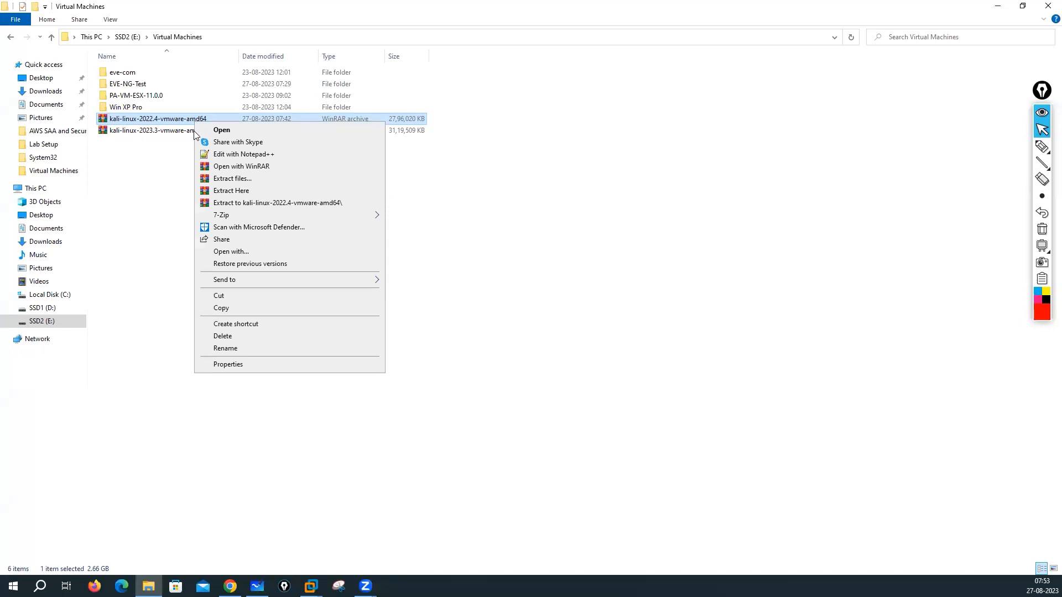
mouse_move(266, 219)
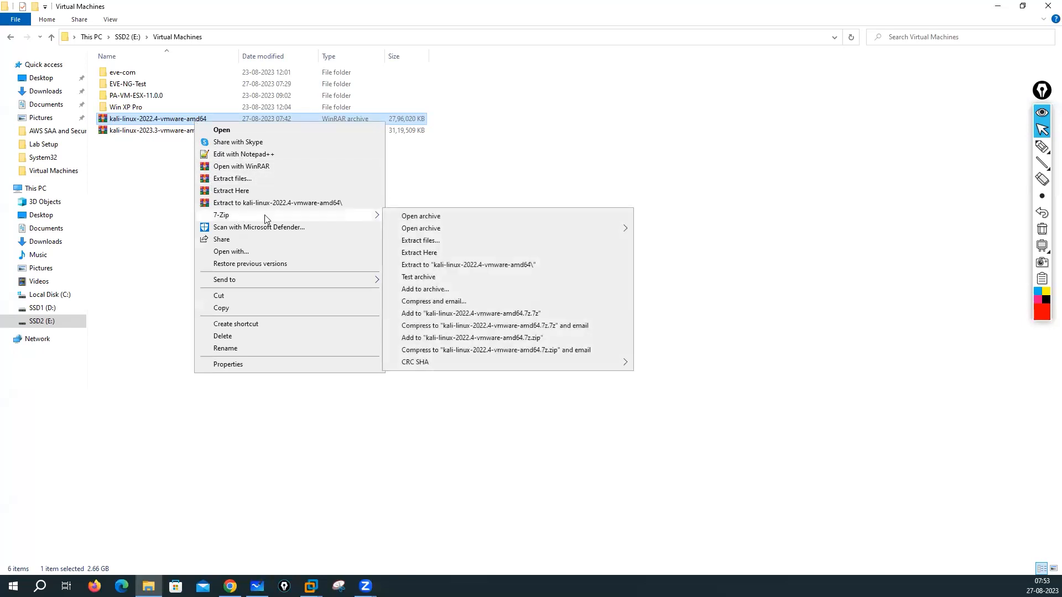
click(427, 253)
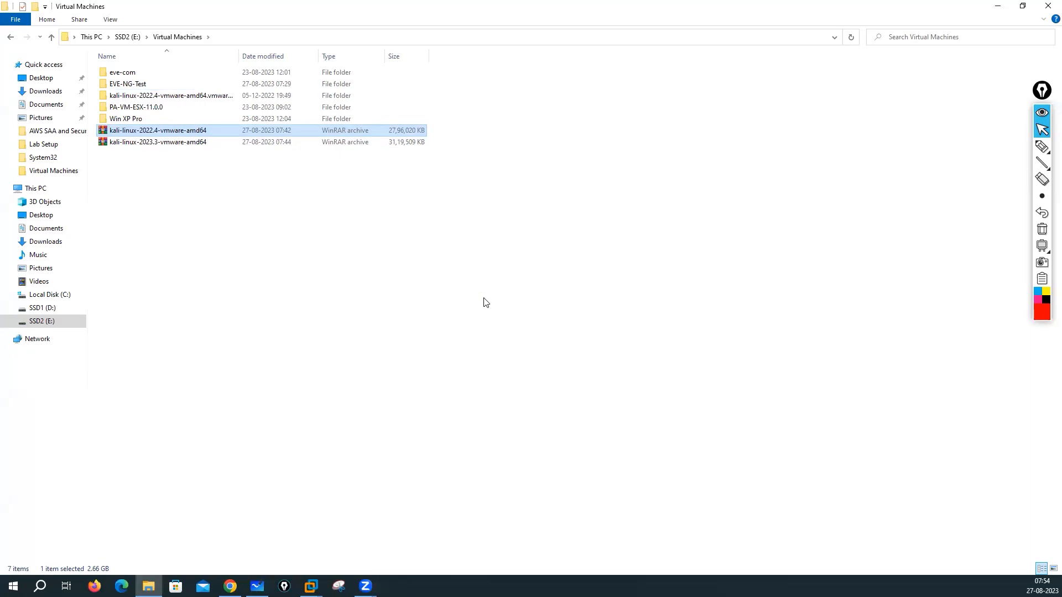
Step: Extract the kali-linux-2023.3 VMware archive into the Virtual Machines folder
click(165, 142)
right_click(164, 143)
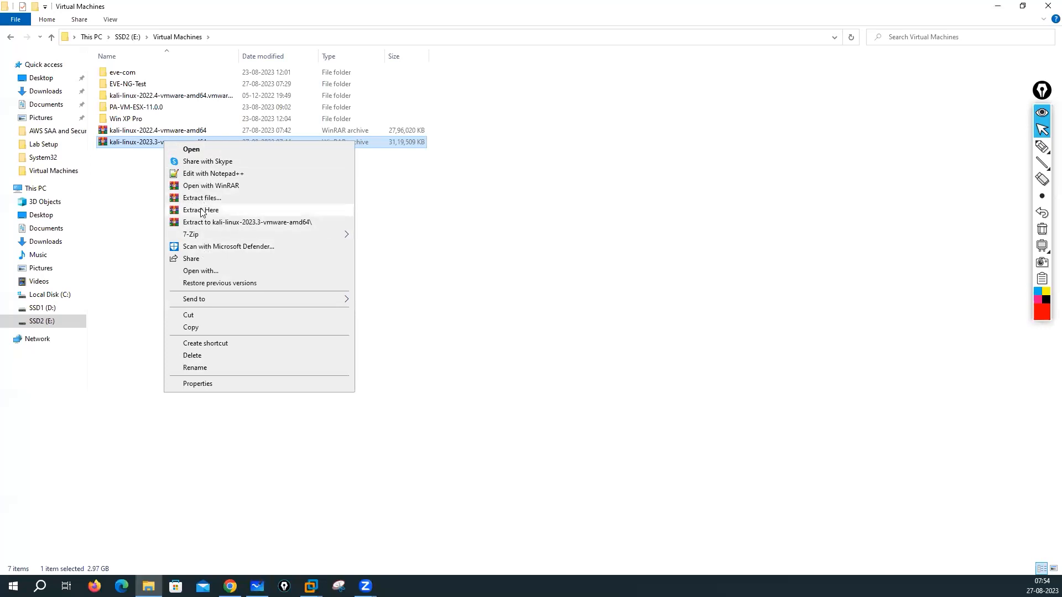
mouse_move(230, 237)
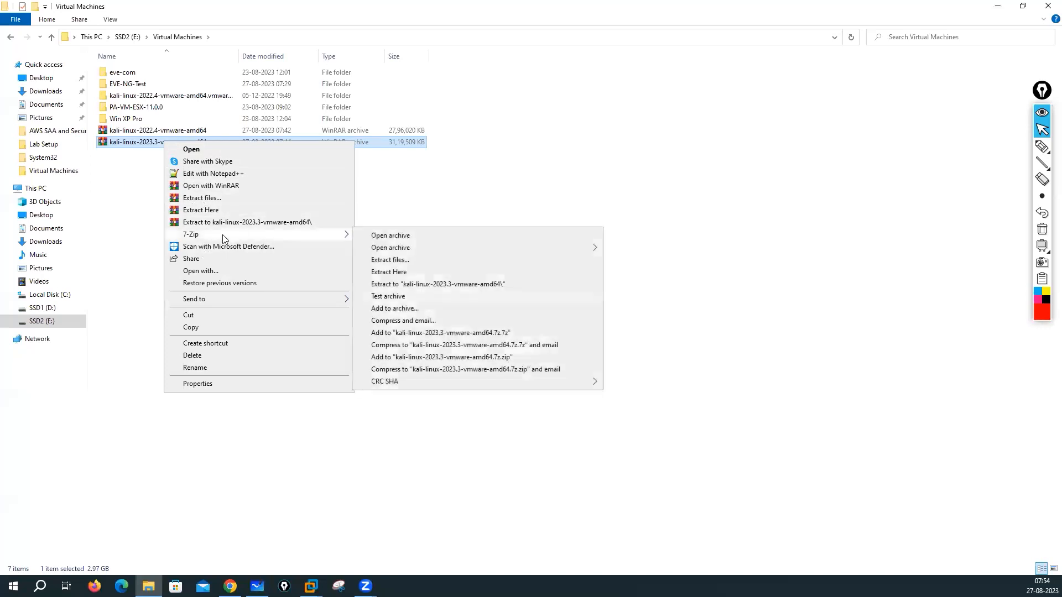
click(394, 273)
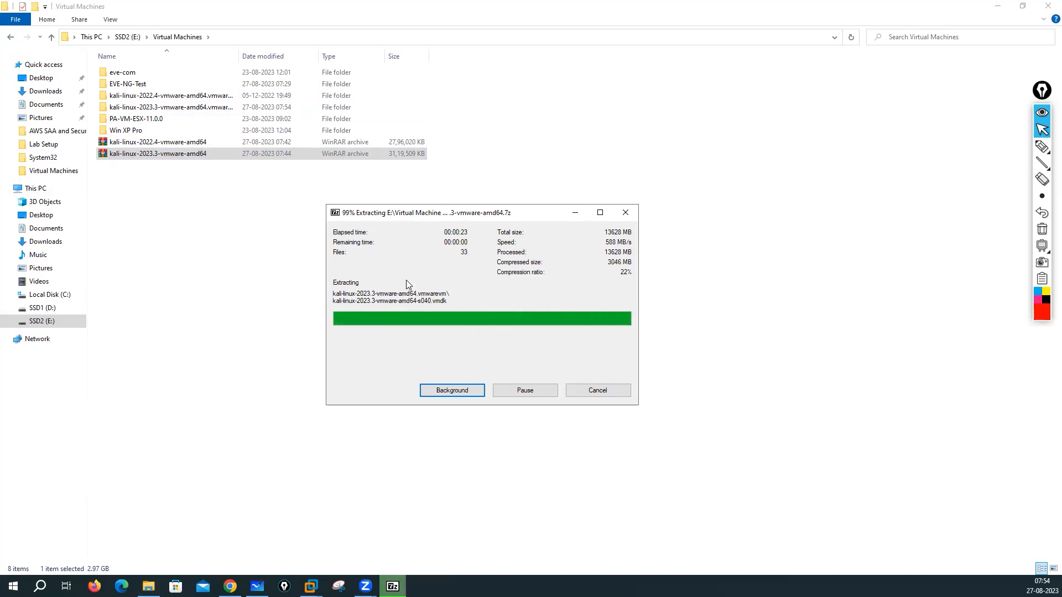
Step: Delete both Kali .7z archive files
click(165, 215)
drag(148, 171, 183, 142)
right_click(183, 142)
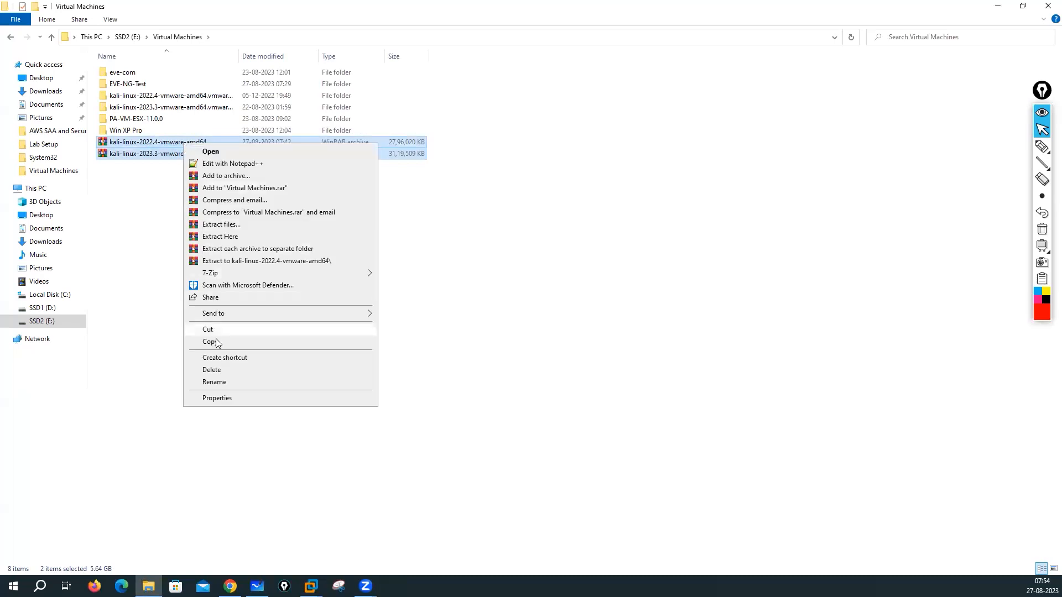
click(212, 371)
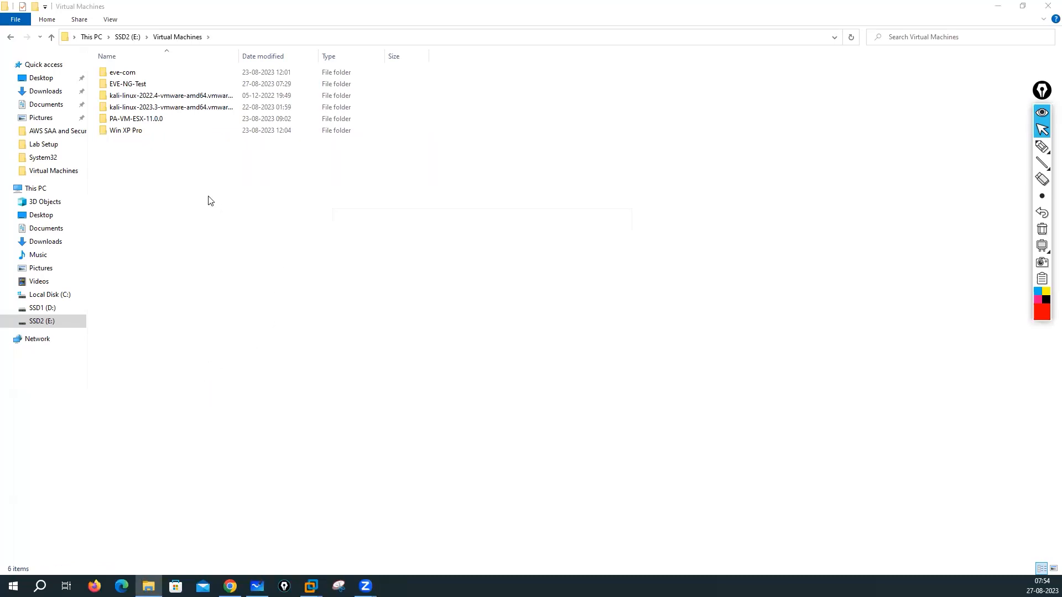
Step: Inspect the kali-linux-2022.4 folder's VM files with widened Date and Type columns
double_click(155, 97)
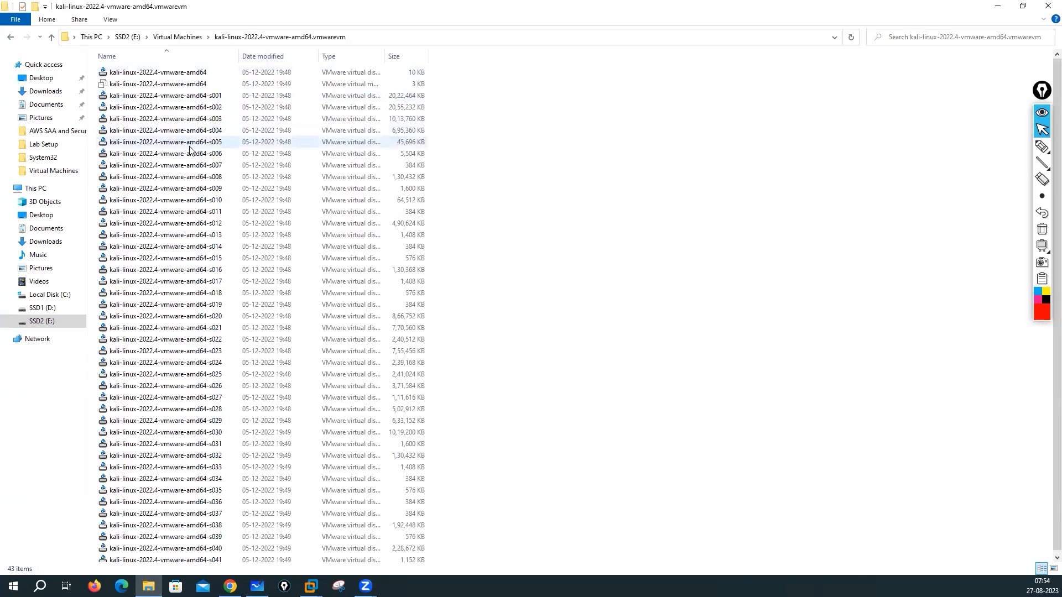
scroll(190, 148, down, 1)
scroll(194, 206, up, 1)
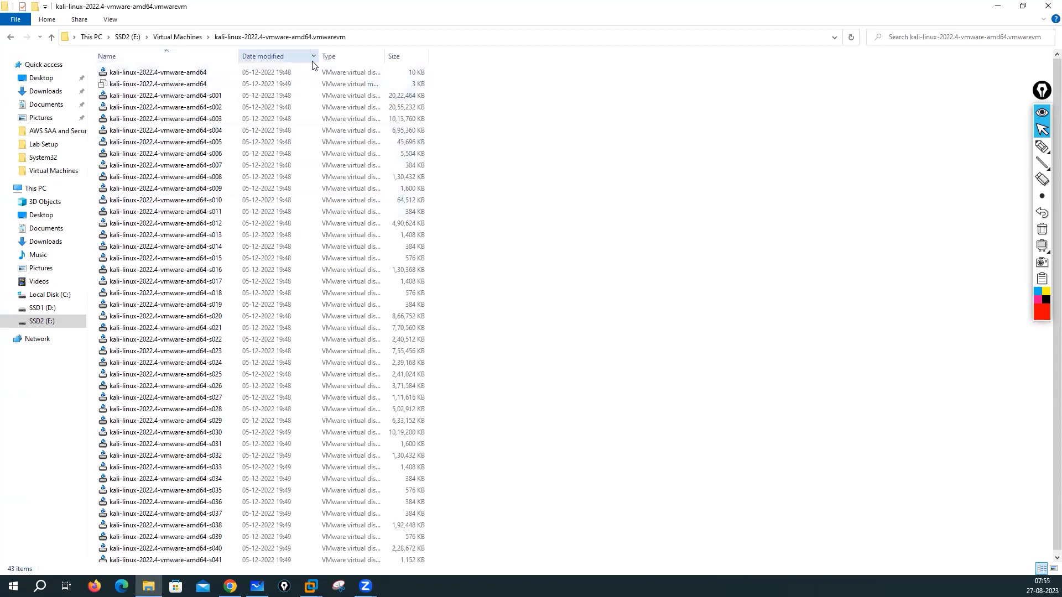
drag(317, 57, 345, 58)
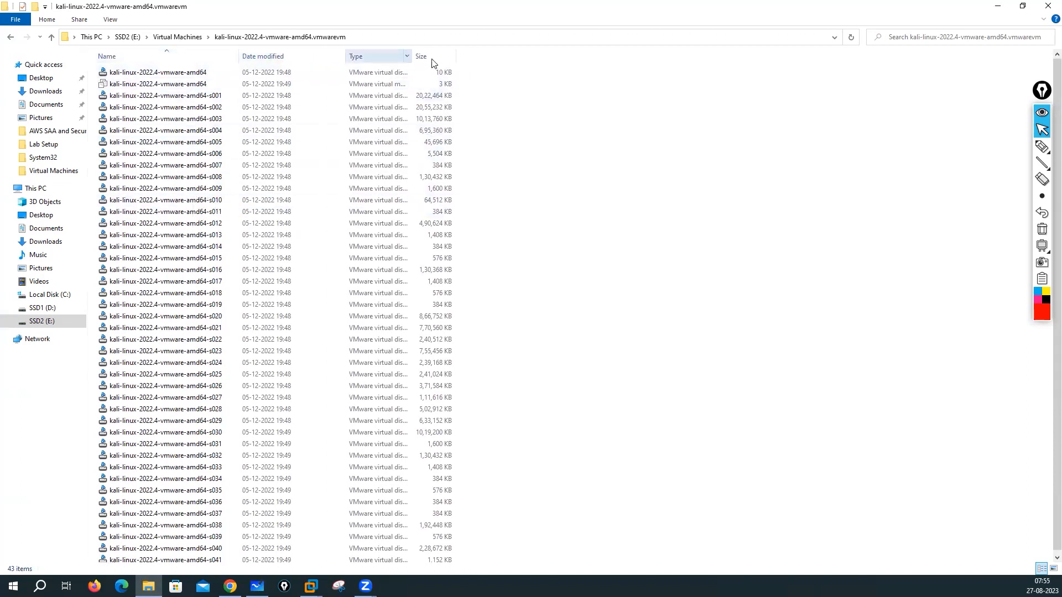
drag(412, 56, 547, 56)
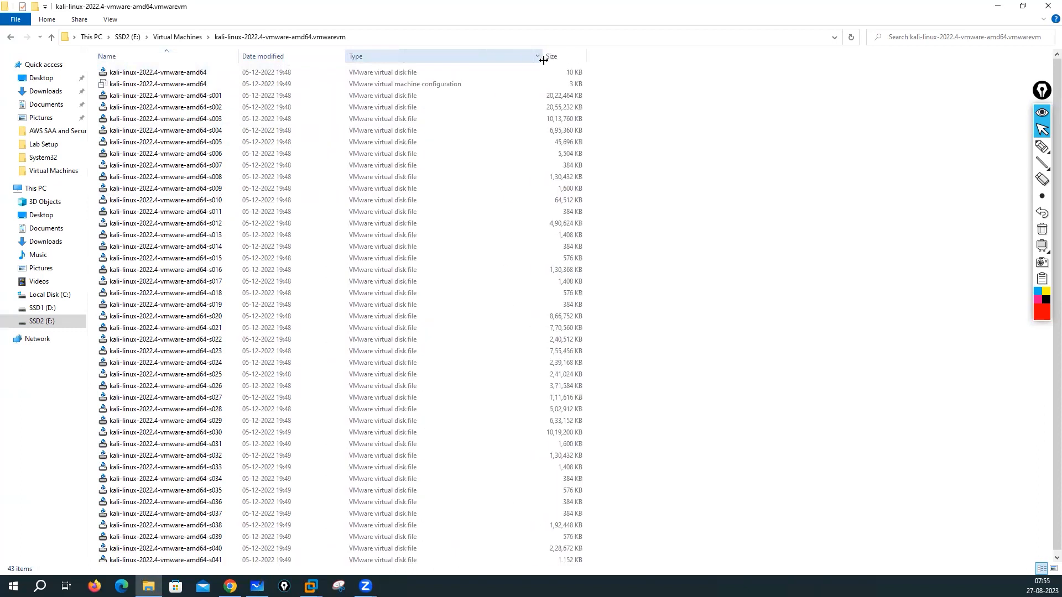
click(367, 86)
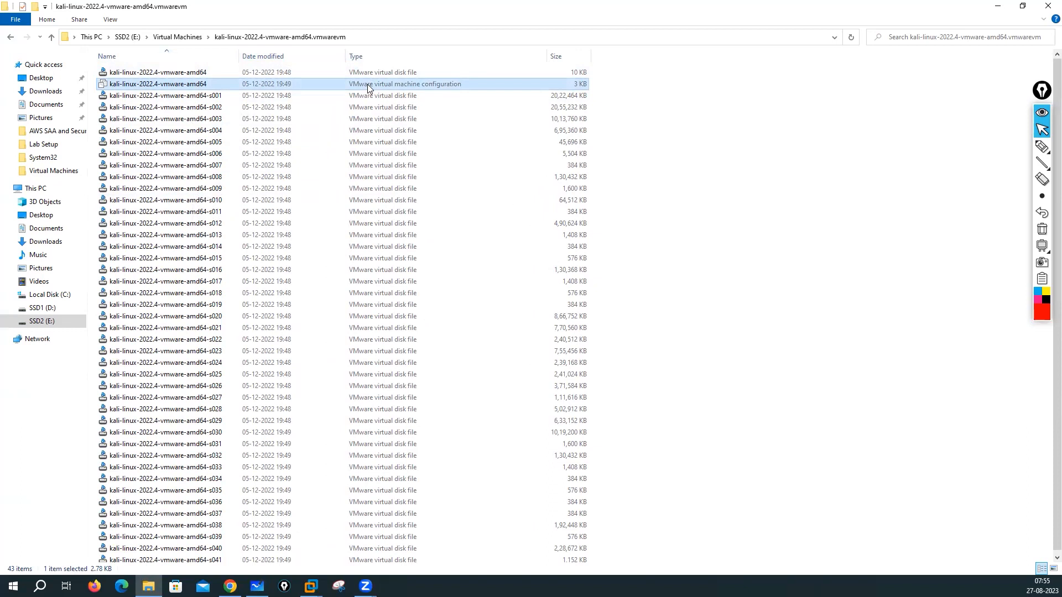
click(178, 37)
Step: Rename the 2022.4 folder to kali-linux-2022.4
right_click(198, 97)
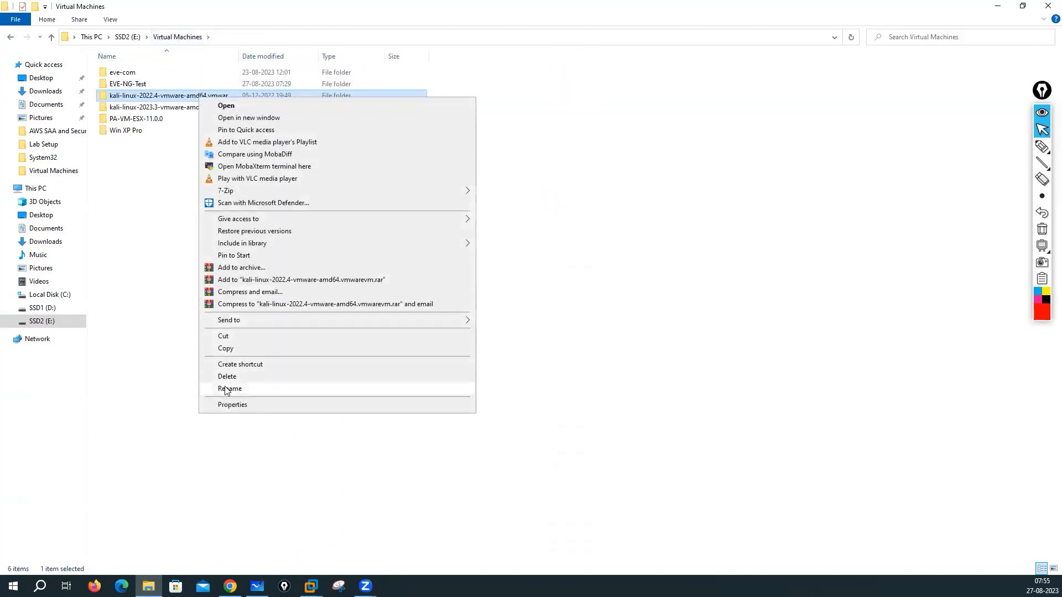
click(226, 388)
click(250, 96)
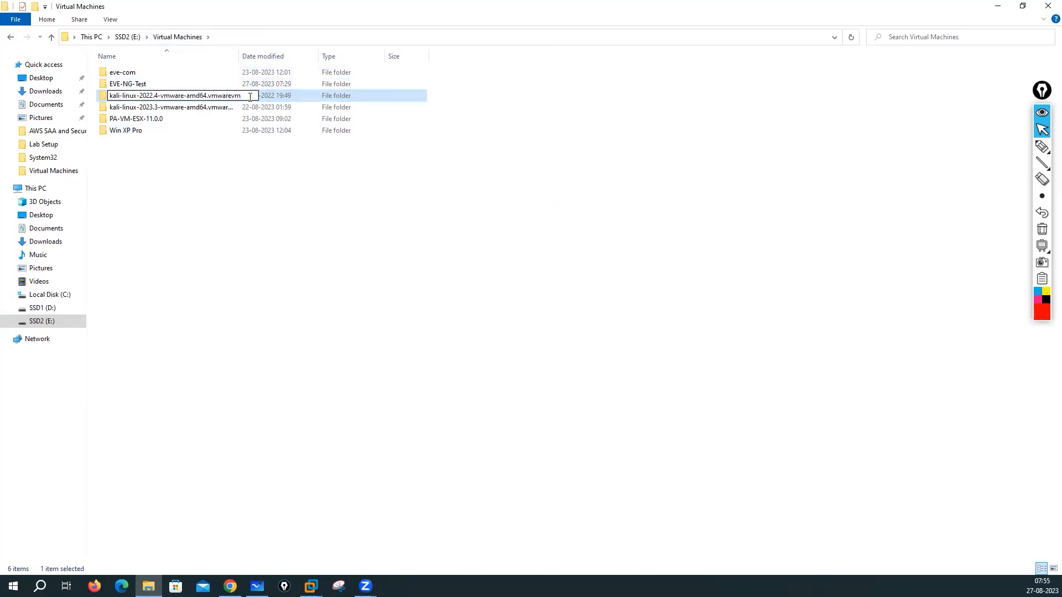
key(BackSpace)
key(BackSpace)
key(BackSpace)
key(BackSpace)
key(BackSpace)
key(BackSpace)
key(BackSpace)
key(BackSpace)
key(BackSpace)
key(BackSpace)
key(BackSpace)
key(BackSpace)
key(BackSpace)
key(BackSpace)
key(BackSpace)
key(BackSpace)
key(BackSpace)
key(BackSpace)
key(BackSpace)
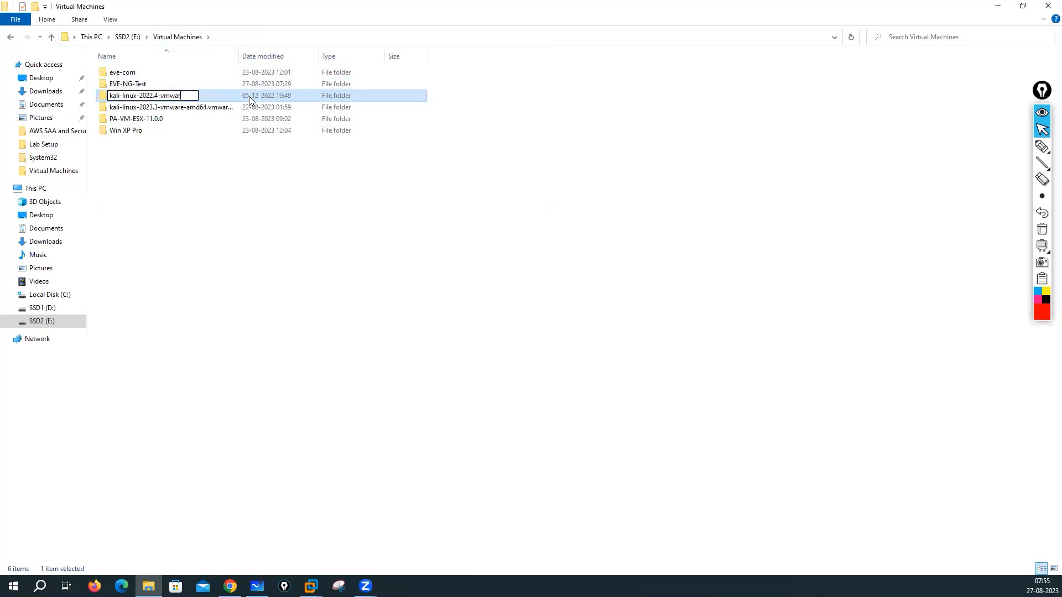
key(BackSpace)
key(BackSpace)
click(156, 199)
Step: Rename the 2023.3 folder to kali-linux-2023.3
right_click(174, 107)
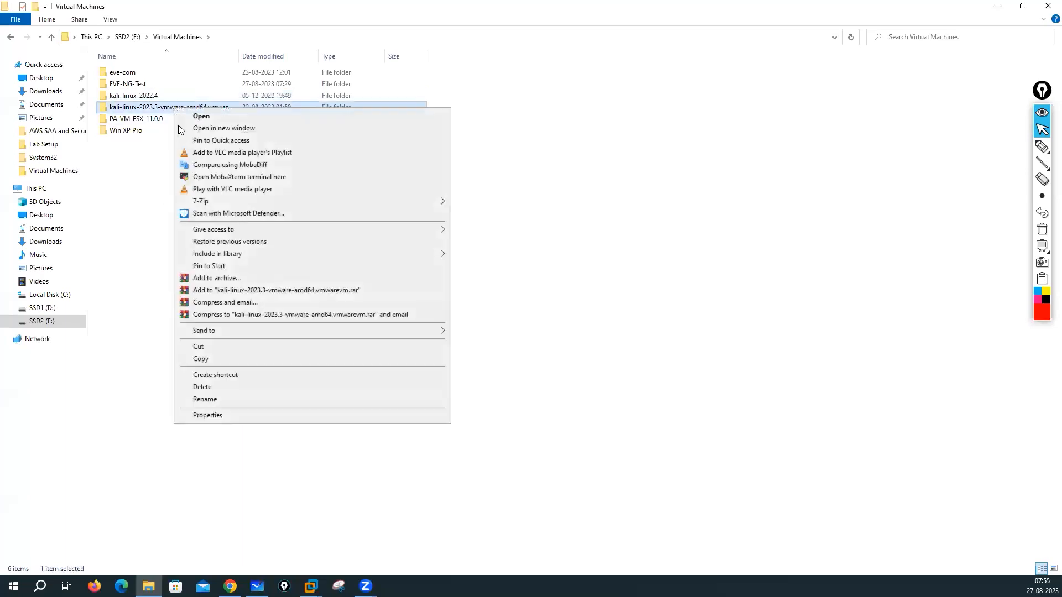
click(205, 399)
click(244, 107)
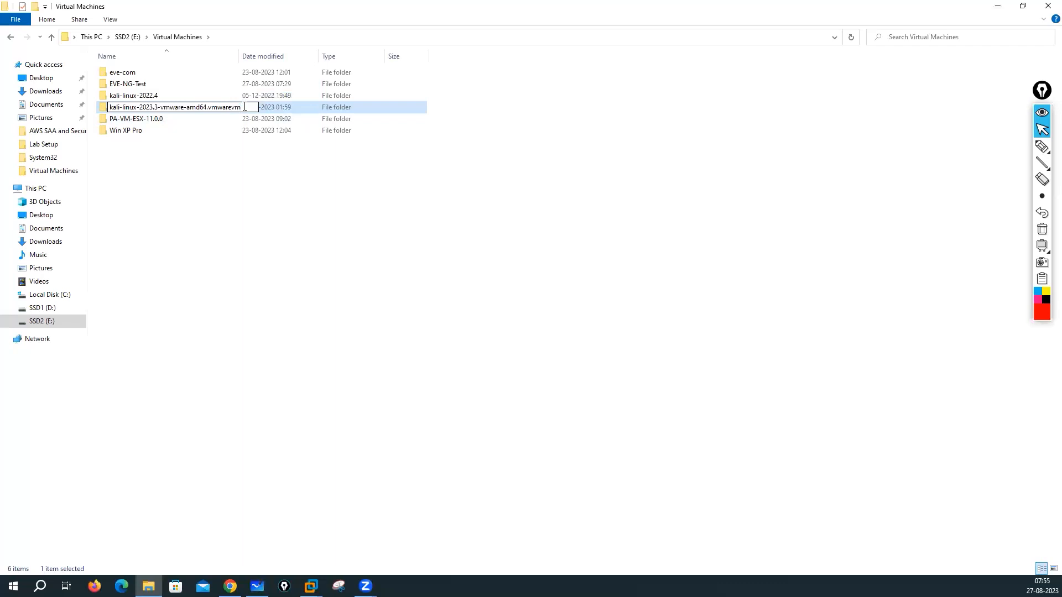
key(BackSpace)
key(BackSpace)
key(BackSpace)
key(BackSpace)
key(BackSpace)
key(BackSpace)
key(BackSpace)
key(BackSpace)
key(BackSpace)
key(BackSpace)
key(BackSpace)
key(BackSpace)
key(BackSpace)
key(BackSpace)
key(BackSpace)
key(BackSpace)
key(BackSpace)
key(BackSpace)
key(BackSpace)
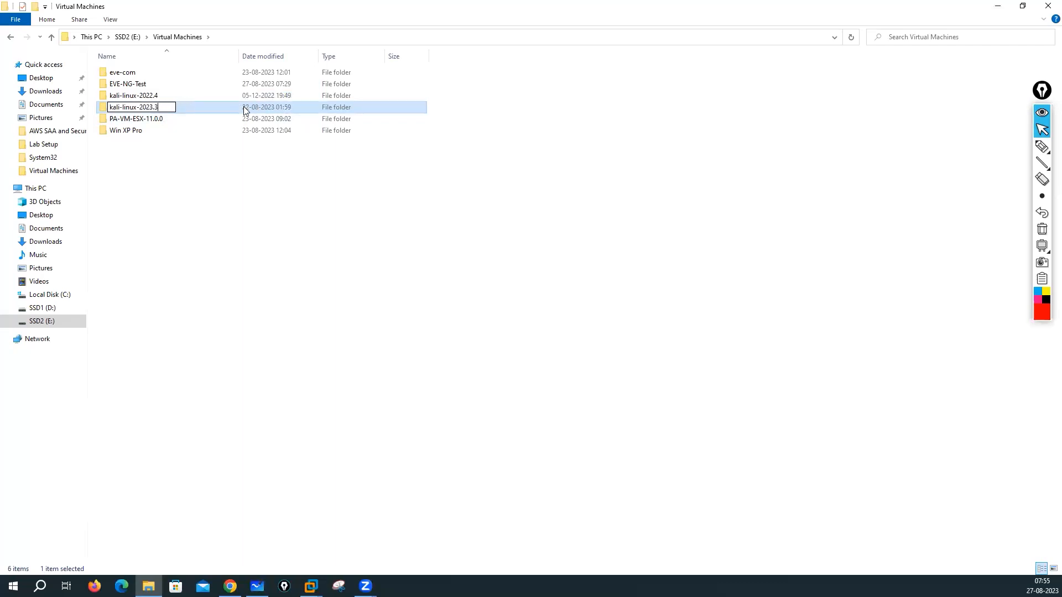
click(174, 246)
click(149, 97)
Step: Open the kali-linux-2022.4 .vmx configuration file with VMware Workstation and confirm
double_click(149, 98)
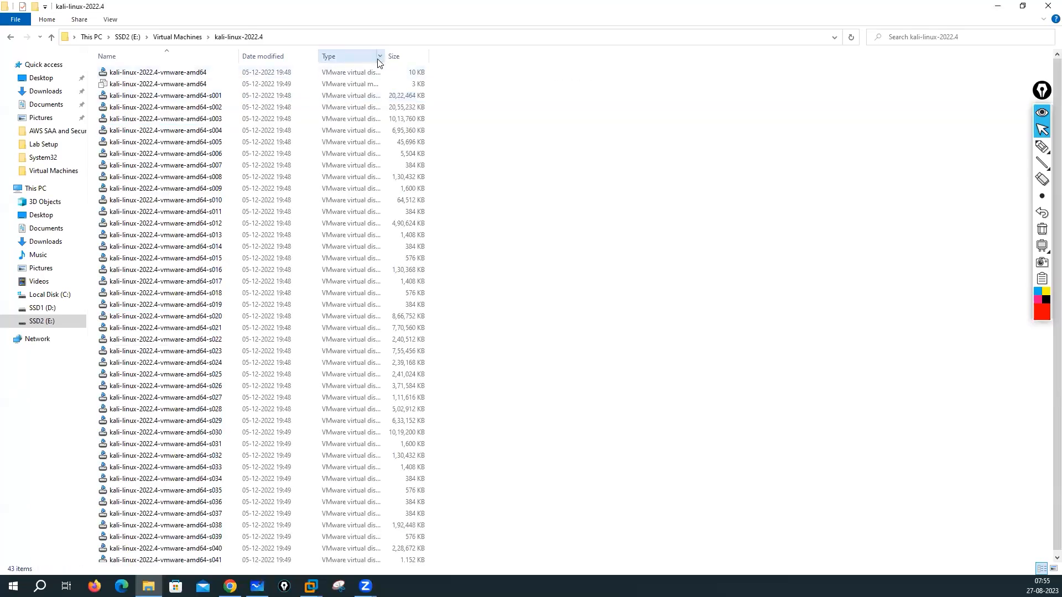
drag(384, 55, 539, 56)
click(362, 86)
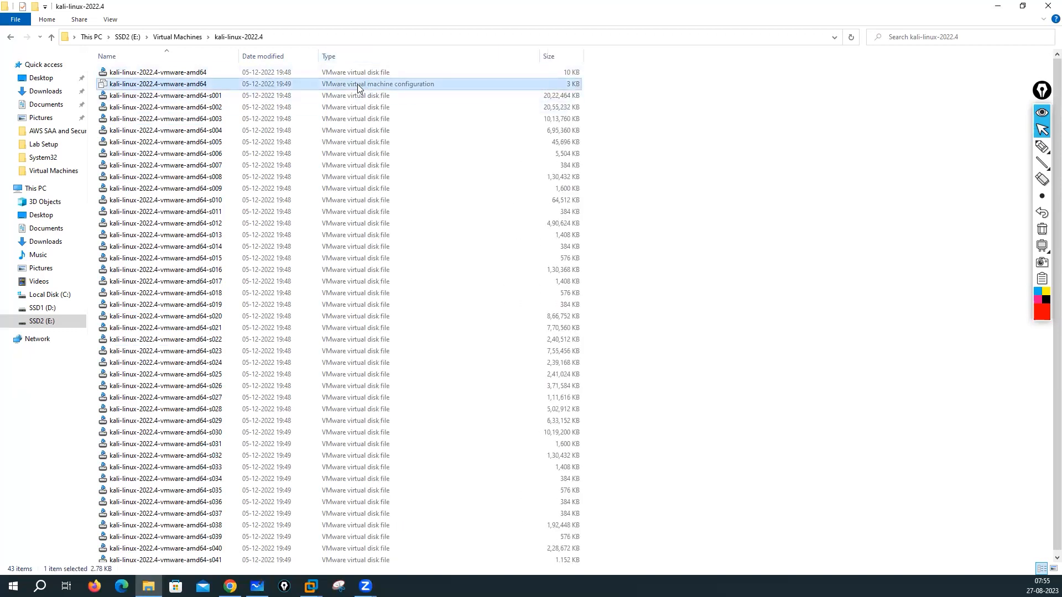
right_click(359, 89)
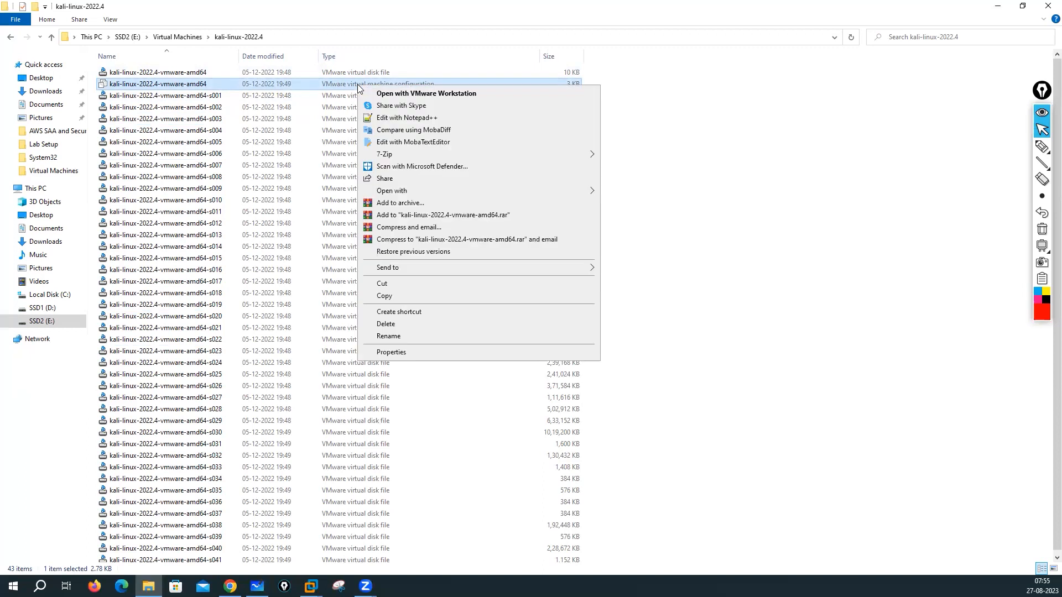
click(398, 94)
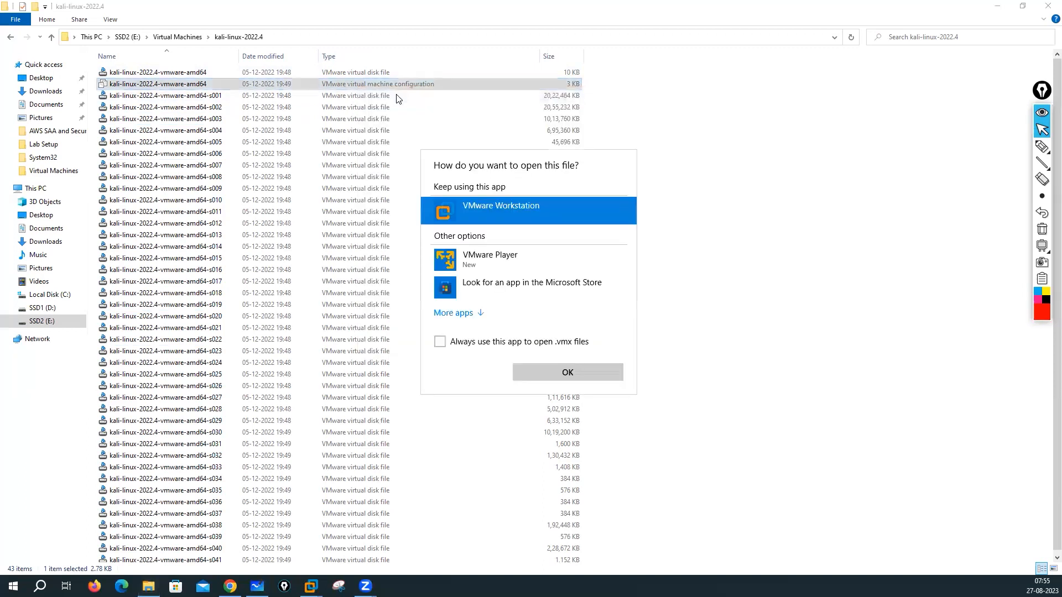
click(557, 379)
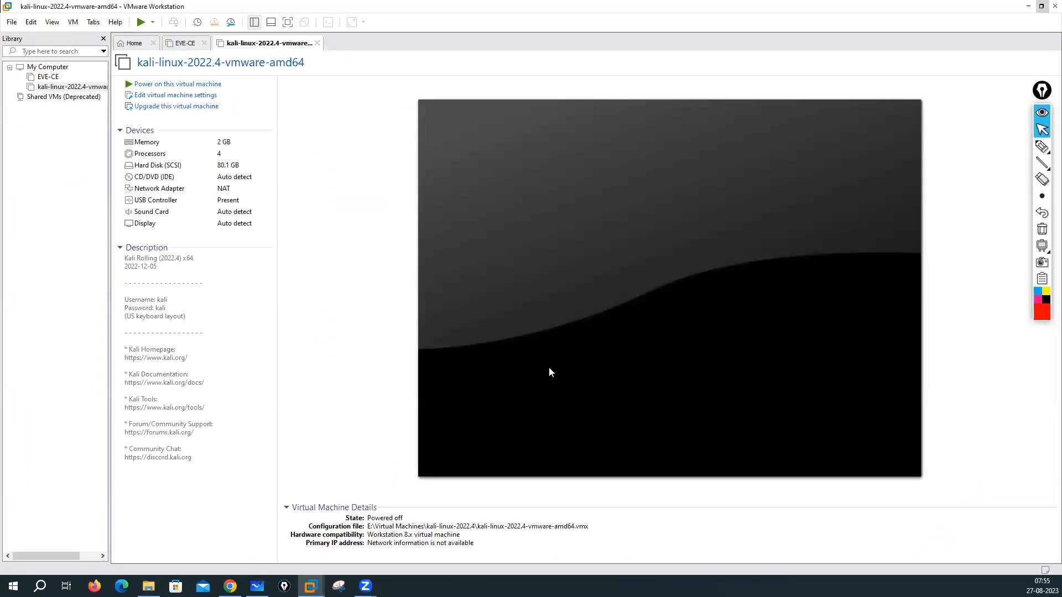
Step: Set the Kali VM's memory to 8 GB and review processor, disk and CD/DVD settings
click(173, 96)
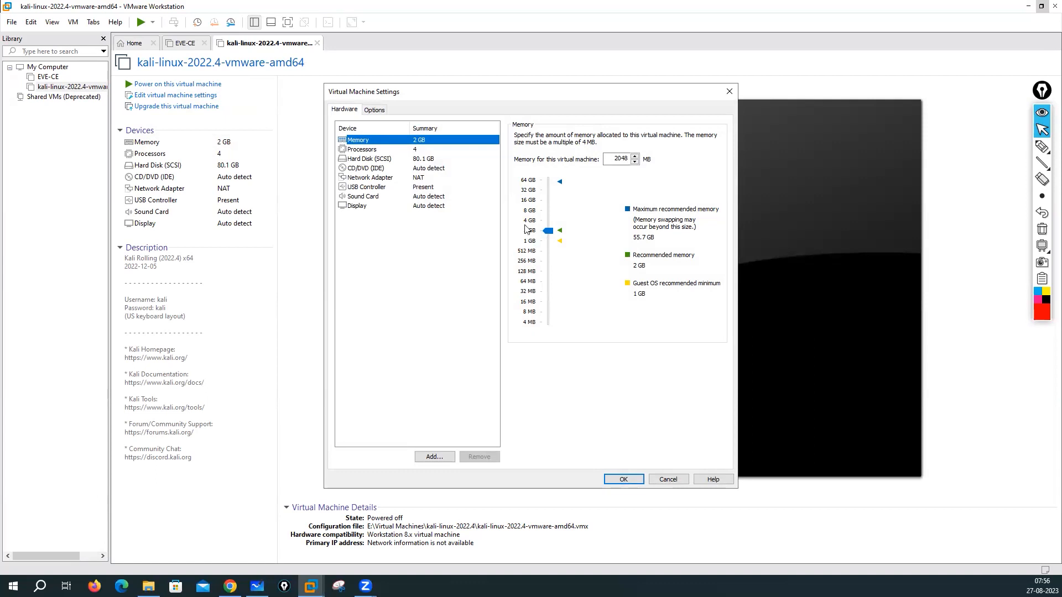
click(530, 212)
click(366, 151)
click(367, 160)
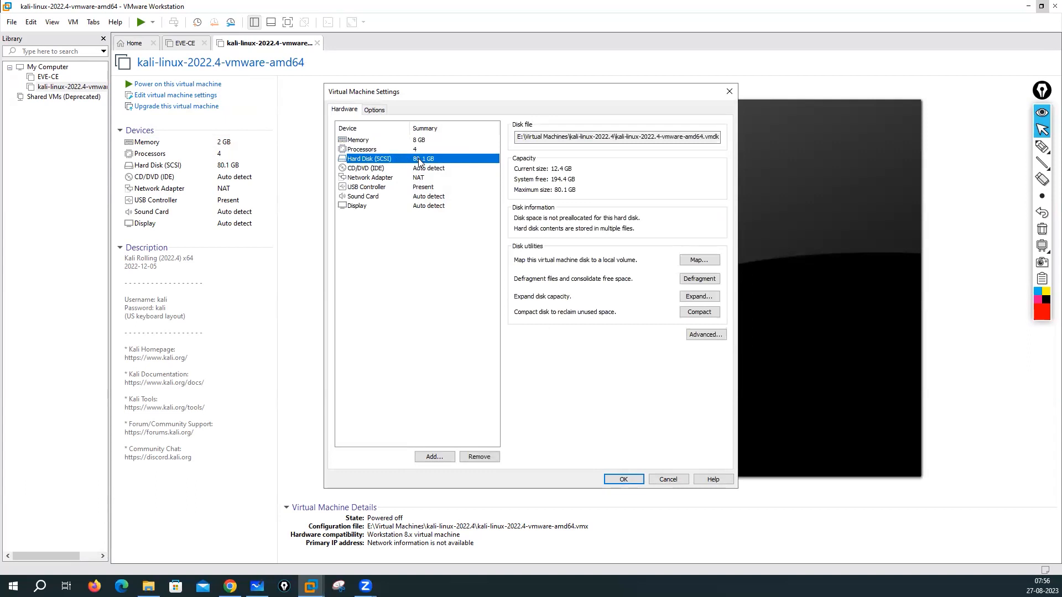
click(386, 169)
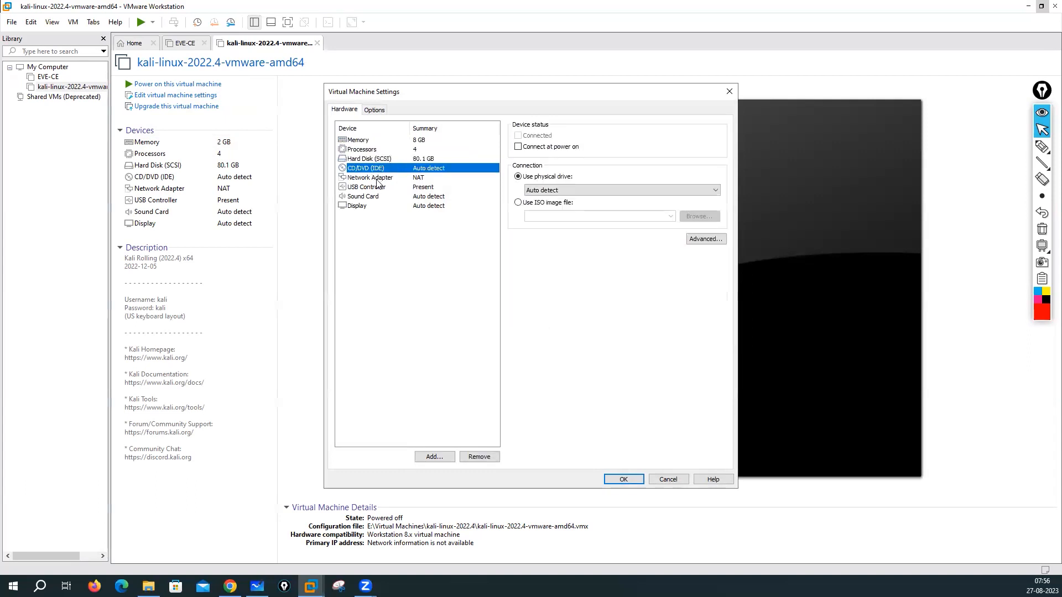
Step: Switch the network adapter to Bridged and save the VM settings
click(369, 179)
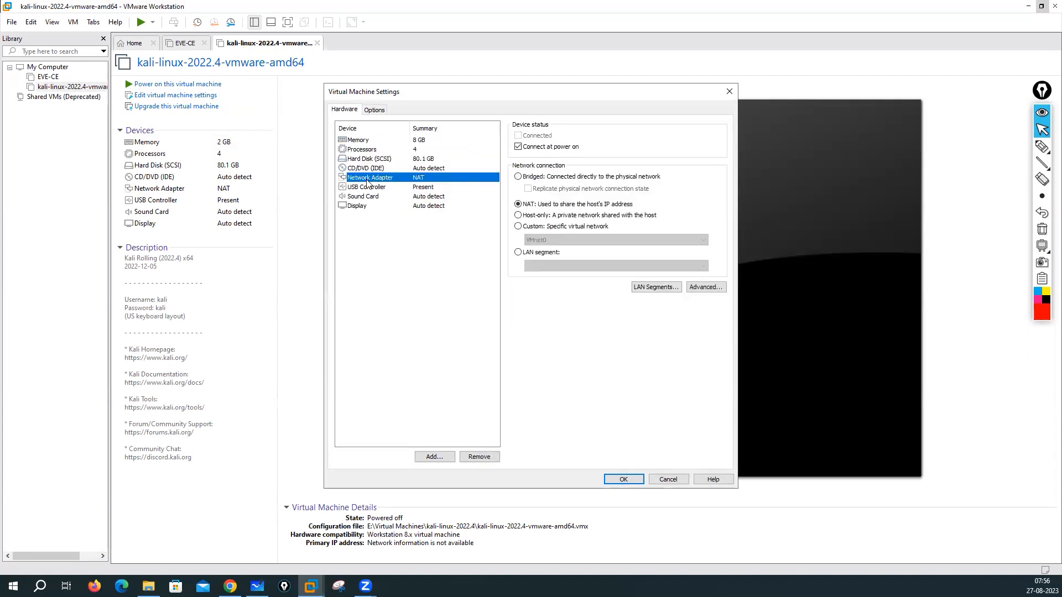
click(518, 176)
click(386, 169)
click(381, 178)
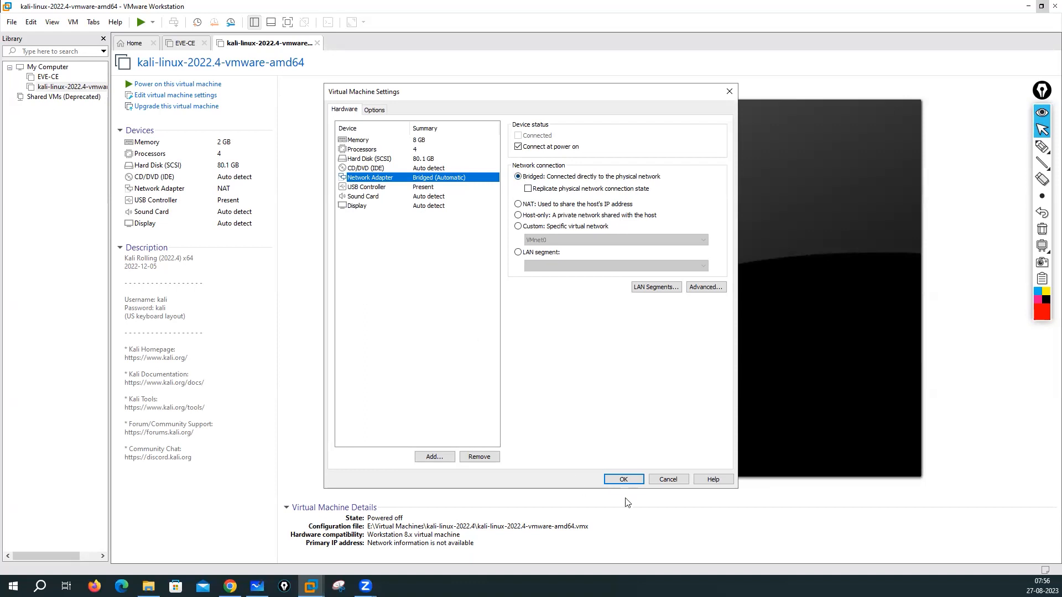
click(624, 480)
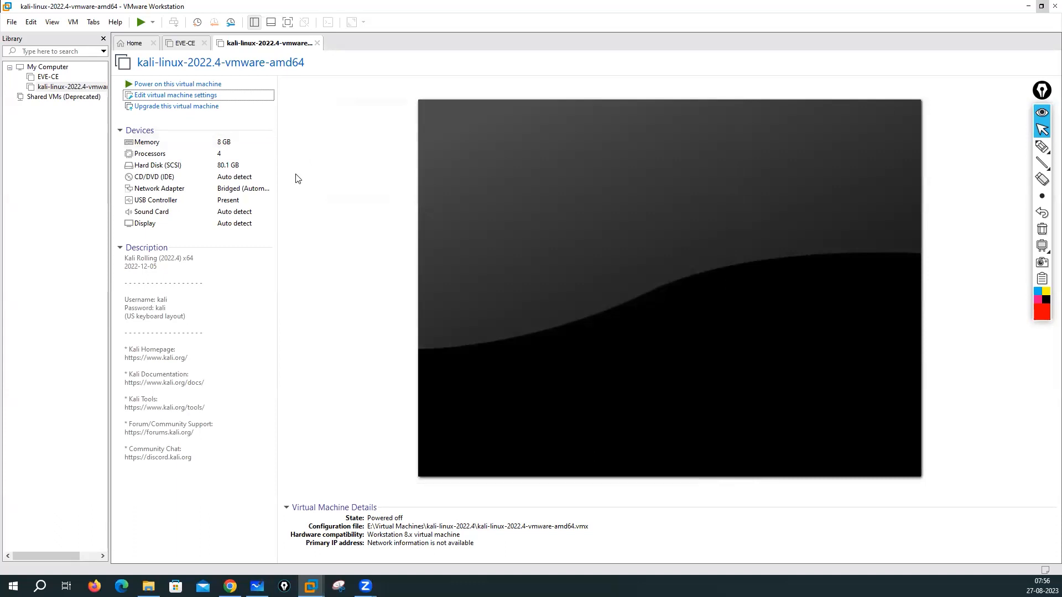
Step: Power on the kali-linux-2022.4 VM and dismiss the Removable Devices notice
click(188, 86)
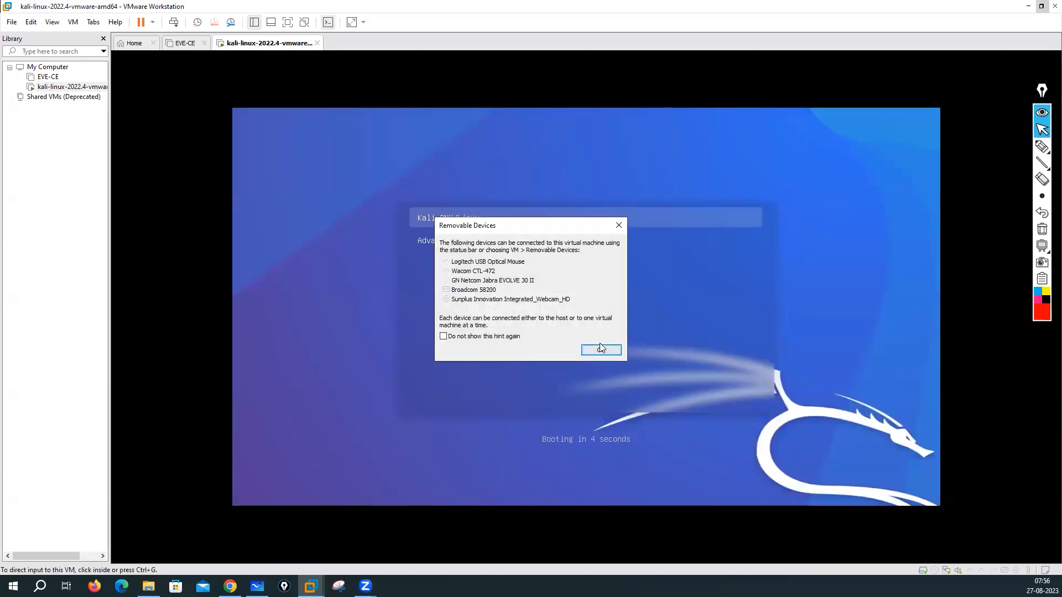
click(601, 349)
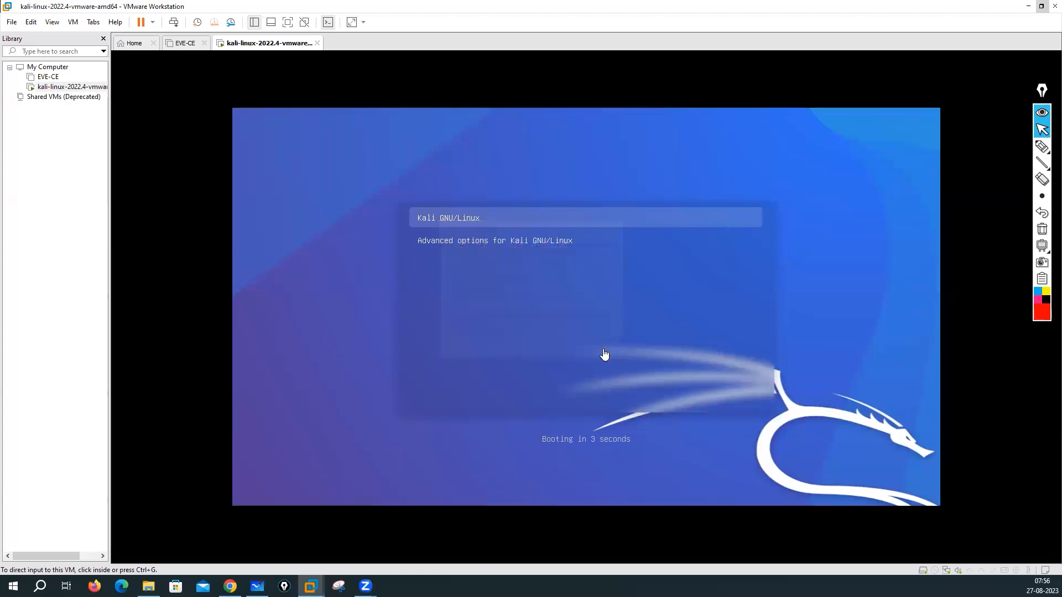
click(566, 301)
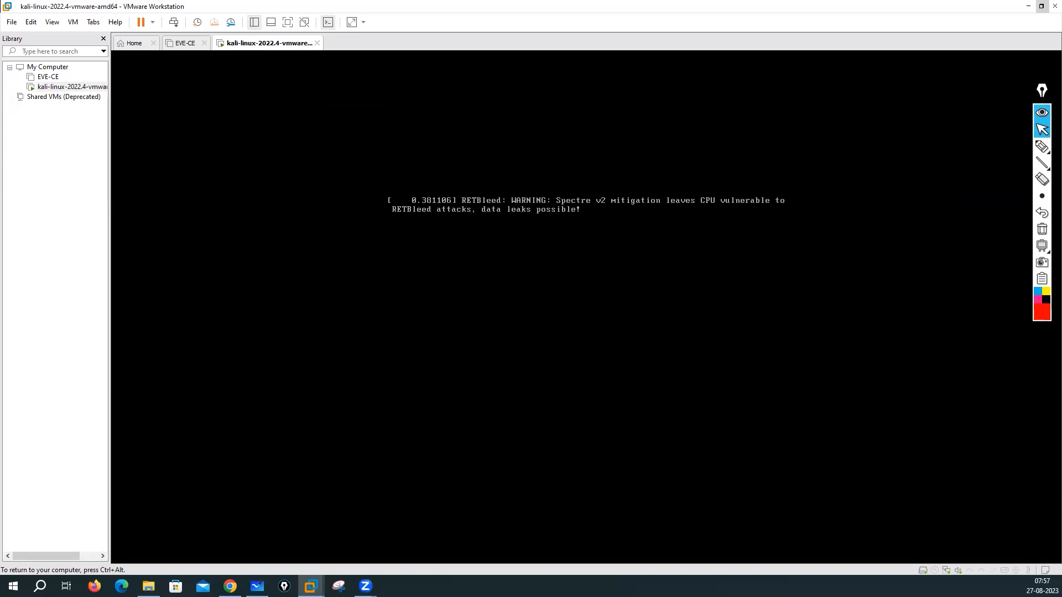
Step: Switch input between the VM and the host while Kali boots to its login screen
key(ctrl+alt)
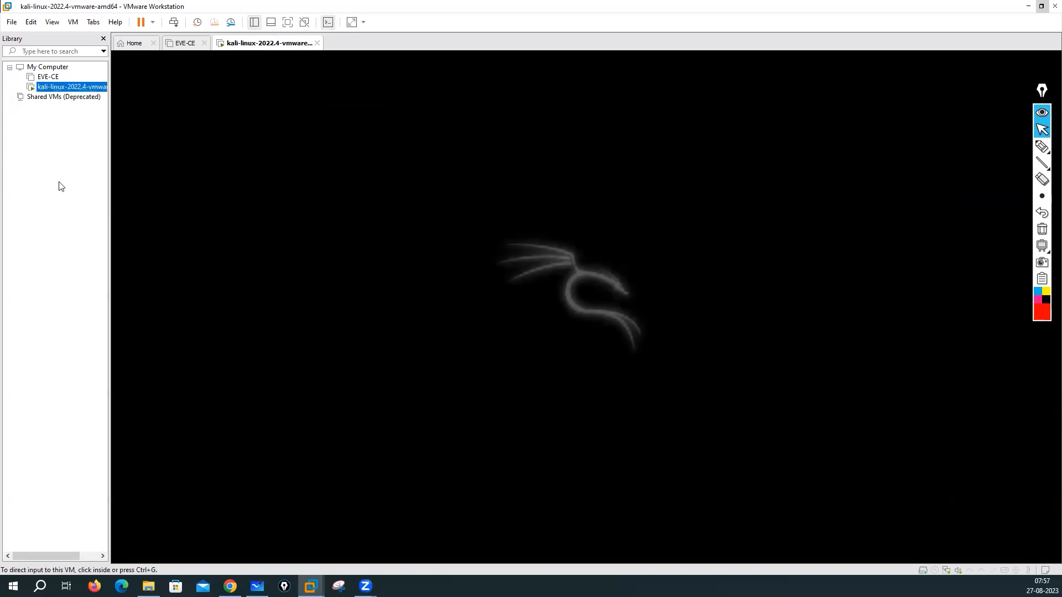
click(144, 217)
key(ctrl+alt)
click(1042, 146)
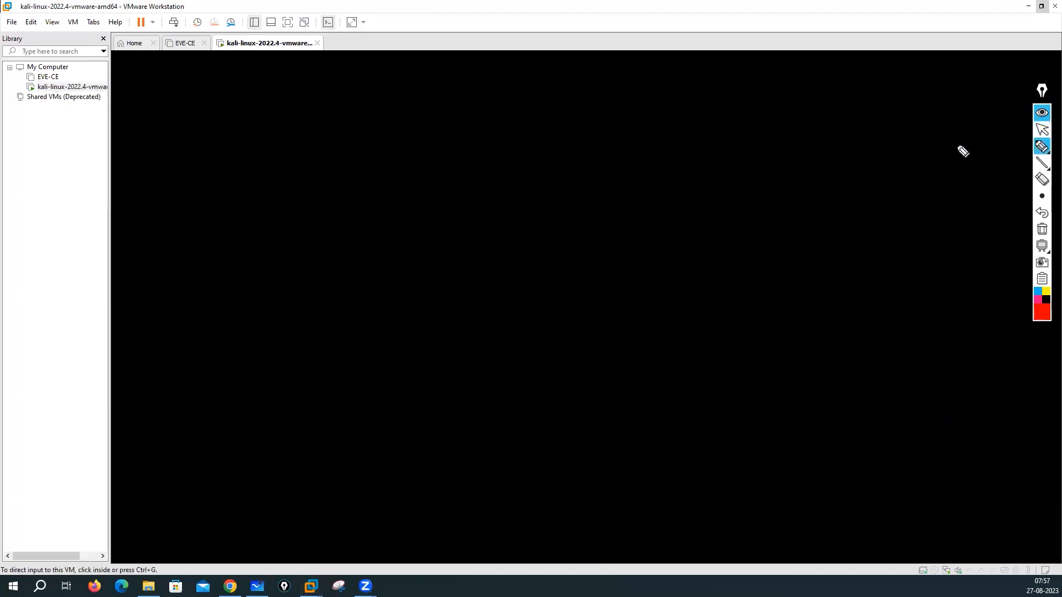
mouse_move(15, 157)
mouse_down()
mouse_move(18, 180)
mouse_move(83, 161)
mouse_up()
click(73, 140)
Step: Drag around inside the VM window while Kali finishes booting
mouse_move(87, 148)
mouse_down()
mouse_move(87, 162)
mouse_move(125, 155)
mouse_up()
drag(66, 126, 115, 127)
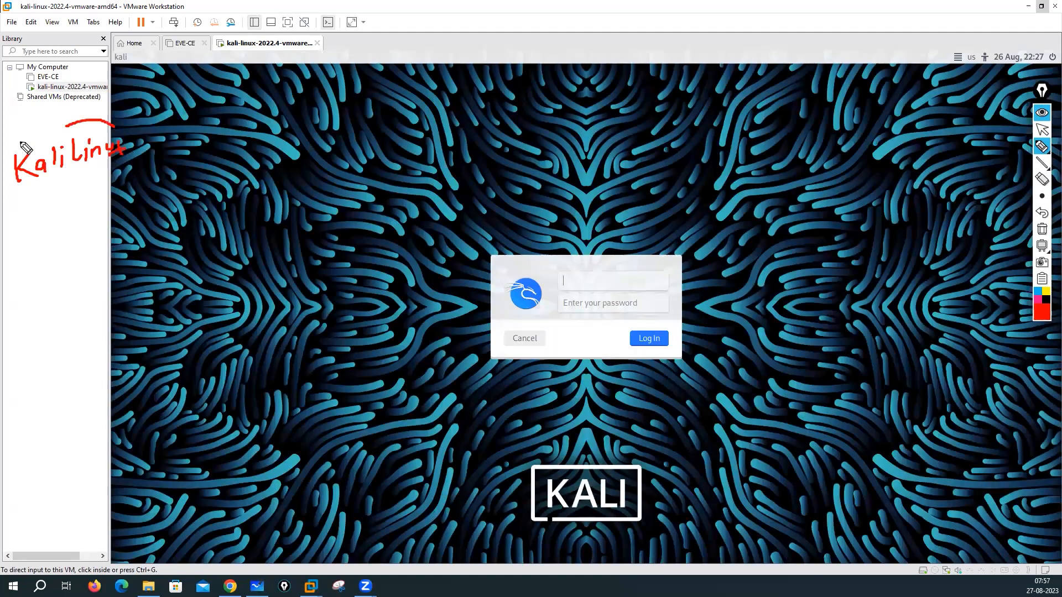
drag(7, 150, 65, 126)
drag(7, 154, 117, 123)
drag(69, 200, 99, 227)
mouse_move(89, 220)
mouse_down()
mouse_move(87, 235)
mouse_move(166, 215)
mouse_move(156, 243)
mouse_move(253, 218)
mouse_up()
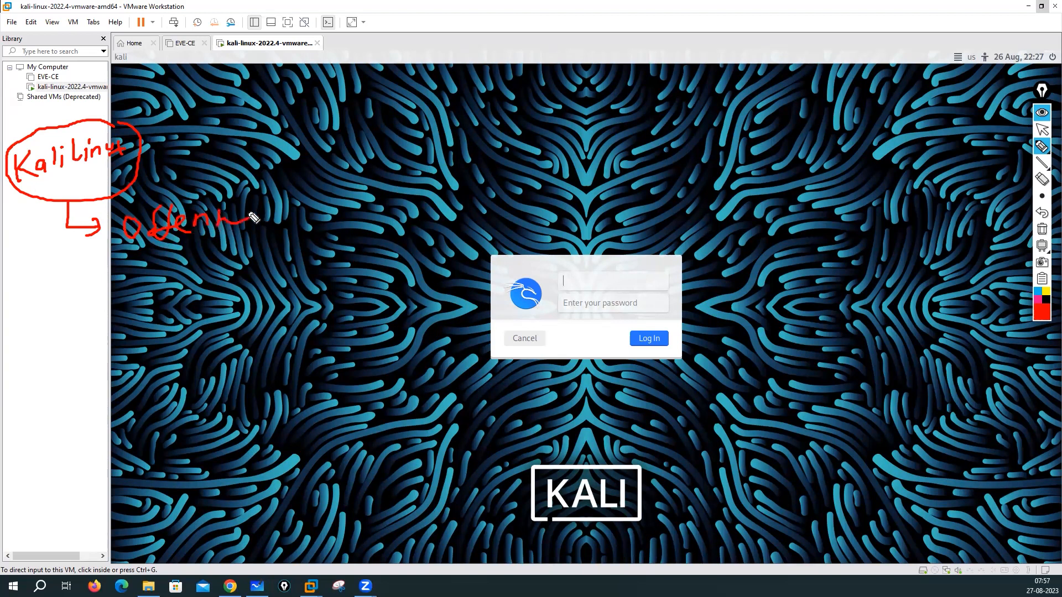
drag(43, 187, 40, 235)
mouse_move(51, 185)
mouse_down()
mouse_move(45, 235)
mouse_move(61, 191)
mouse_move(110, 171)
mouse_move(141, 178)
mouse_up()
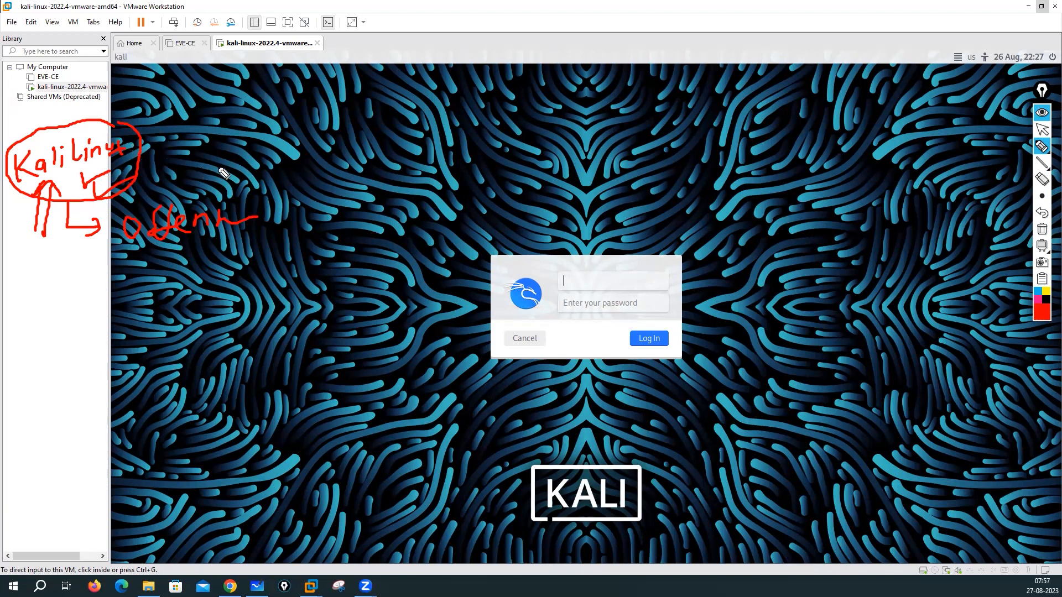
Step: Give the VM keyboard focus at the Kali login prompt, ready for the username
mouse_move(599, 256)
mouse_down()
mouse_move(540, 253)
mouse_move(494, 330)
mouse_move(685, 370)
mouse_move(602, 240)
mouse_move(556, 243)
mouse_up()
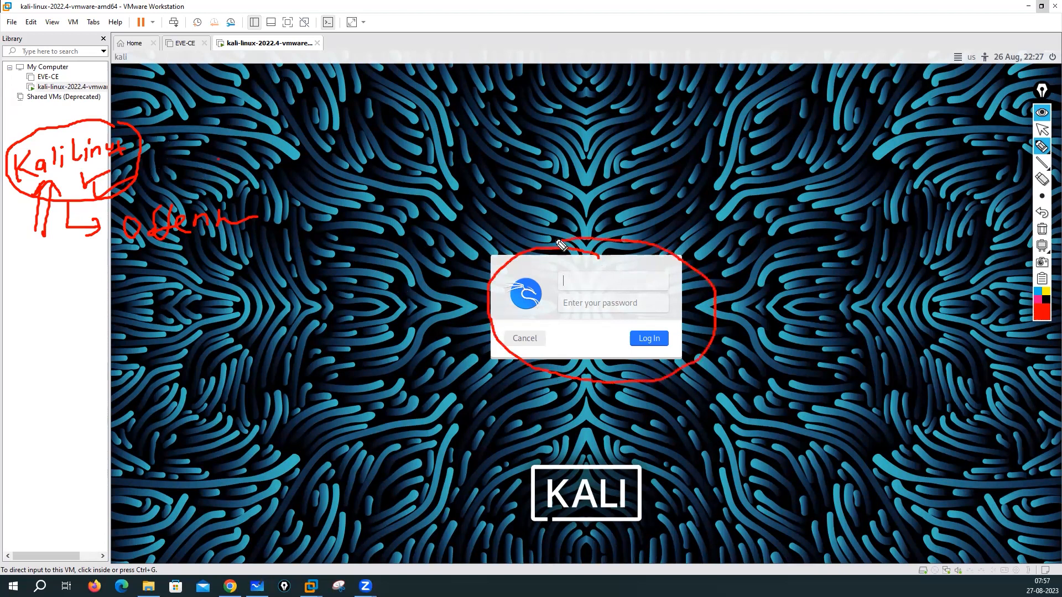
mouse_move(383, 213)
mouse_down()
mouse_move(381, 227)
mouse_move(417, 224)
mouse_move(393, 251)
mouse_up()
drag(401, 238, 399, 250)
drag(409, 241, 408, 250)
drag(415, 233, 419, 248)
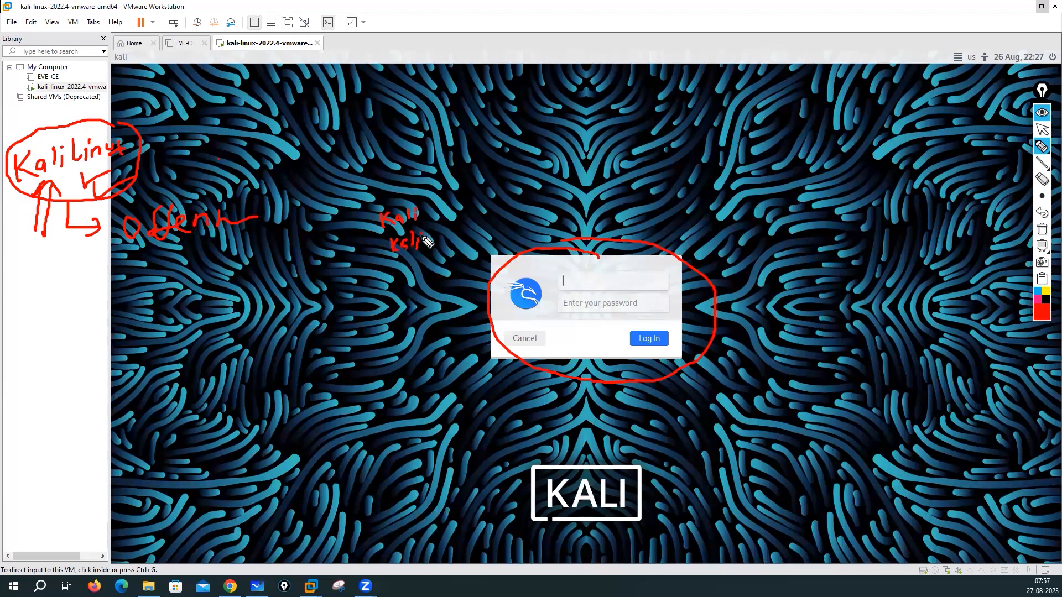
click(1041, 229)
click(1043, 130)
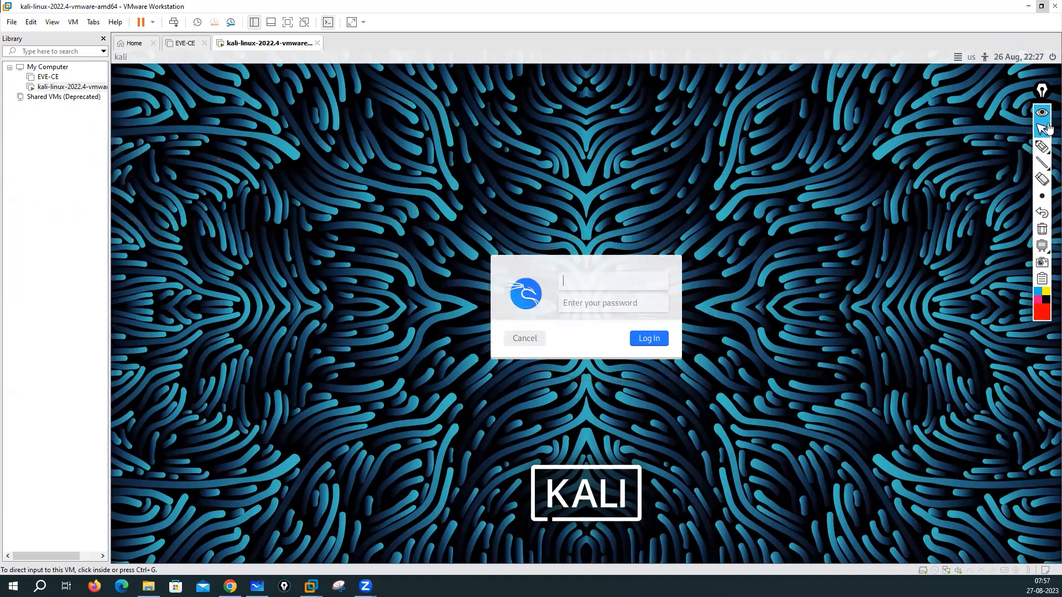
Step: Log into Kali with the default username and password
click(571, 282)
text(kali)
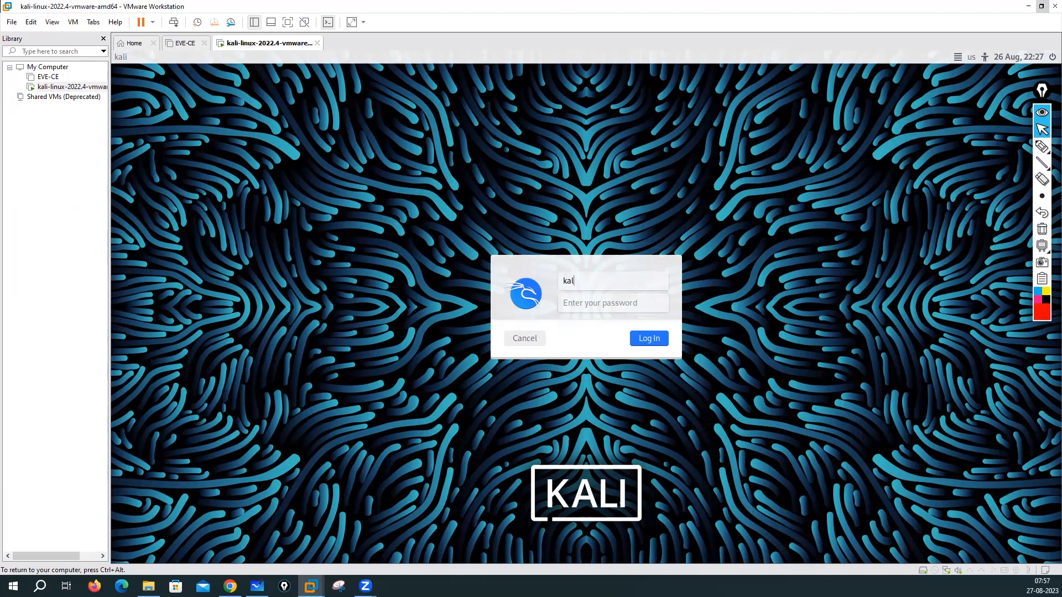
key(Tab)
text(kali)
click(655, 339)
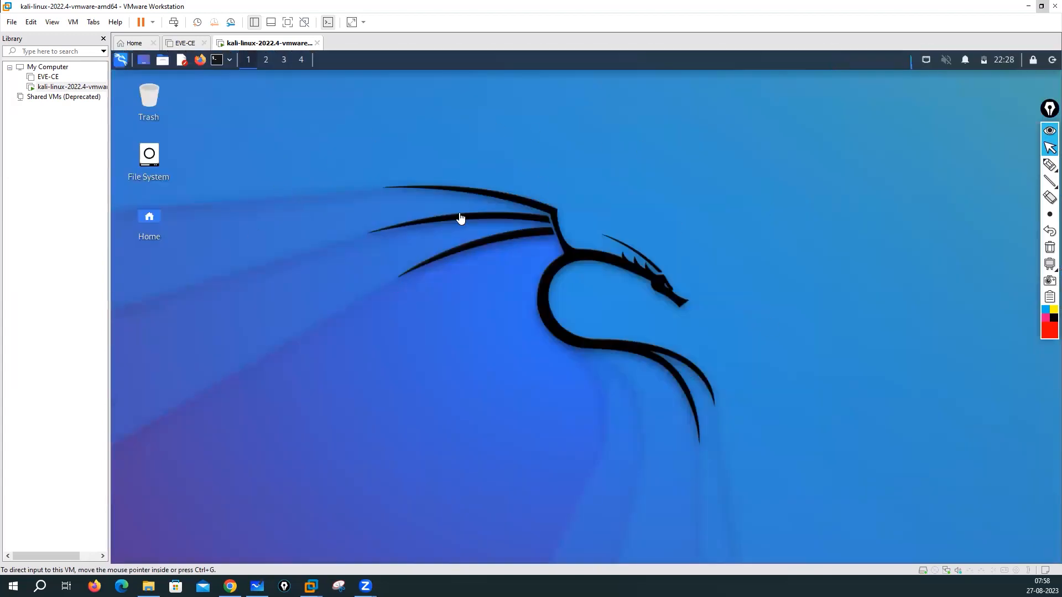
Step: Hide the Library sidebar and open a new terminal window on the Kali desktop
click(254, 22)
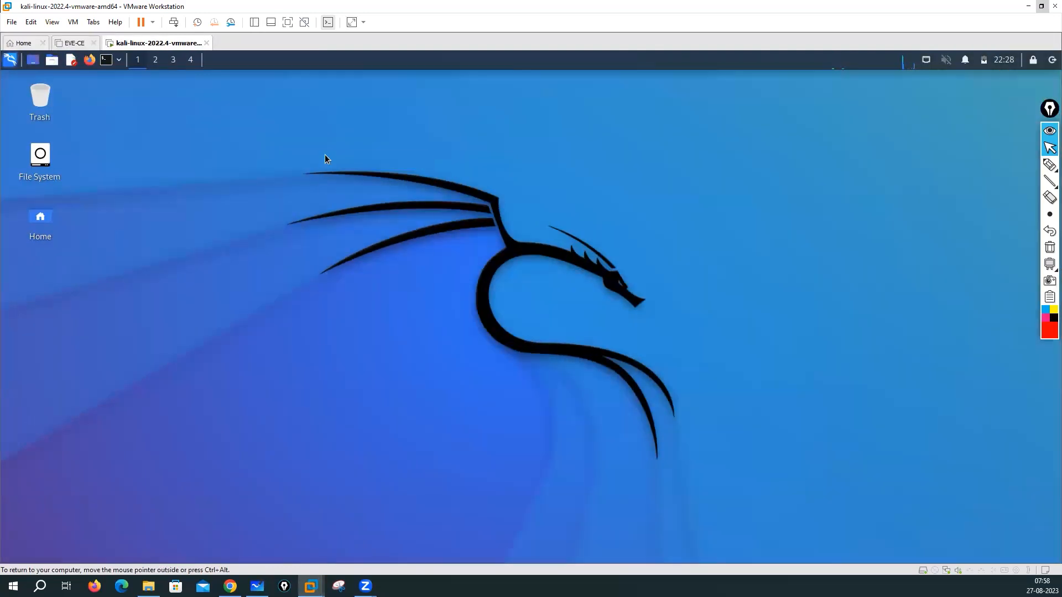
right_click(325, 159)
click(185, 232)
click(110, 58)
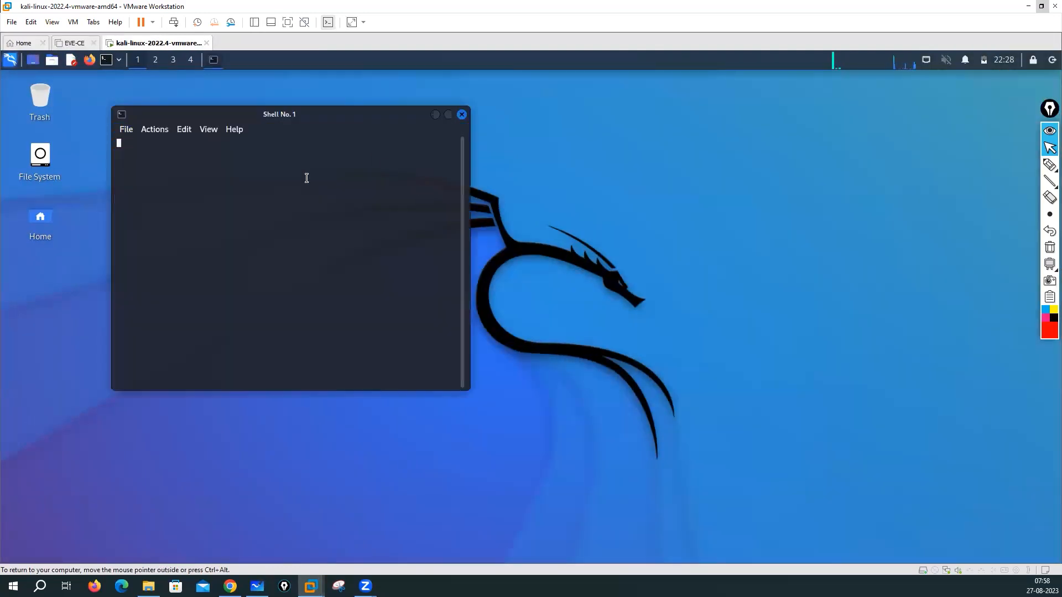
Step: Run ifconfig to check eth0's address 192.168.1.28, then ping google.com and stop it
key(Return)
key(Return)
key(Return)
key(Return)
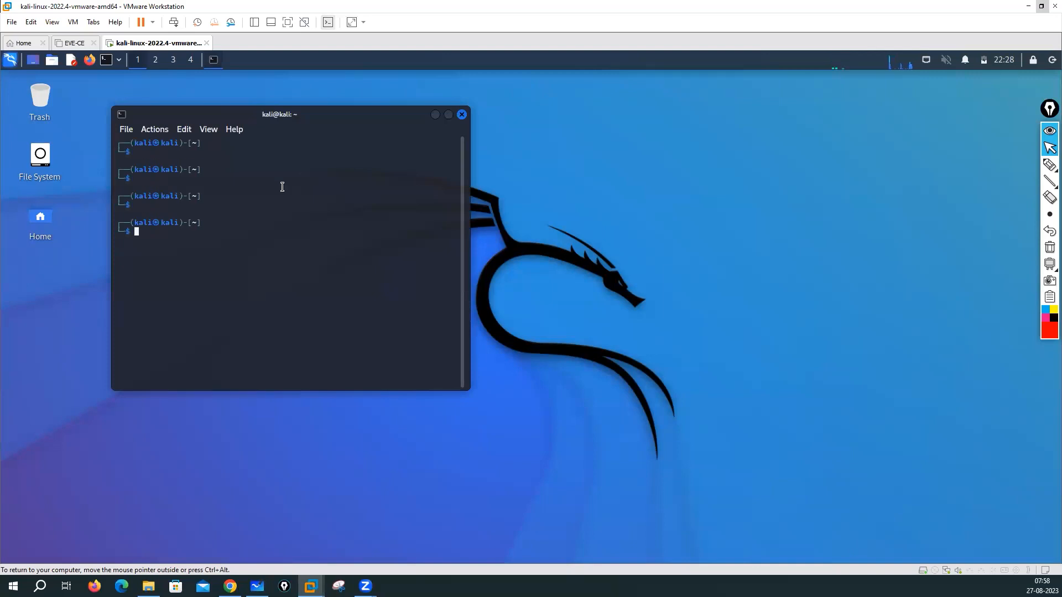
text(ifconfig)
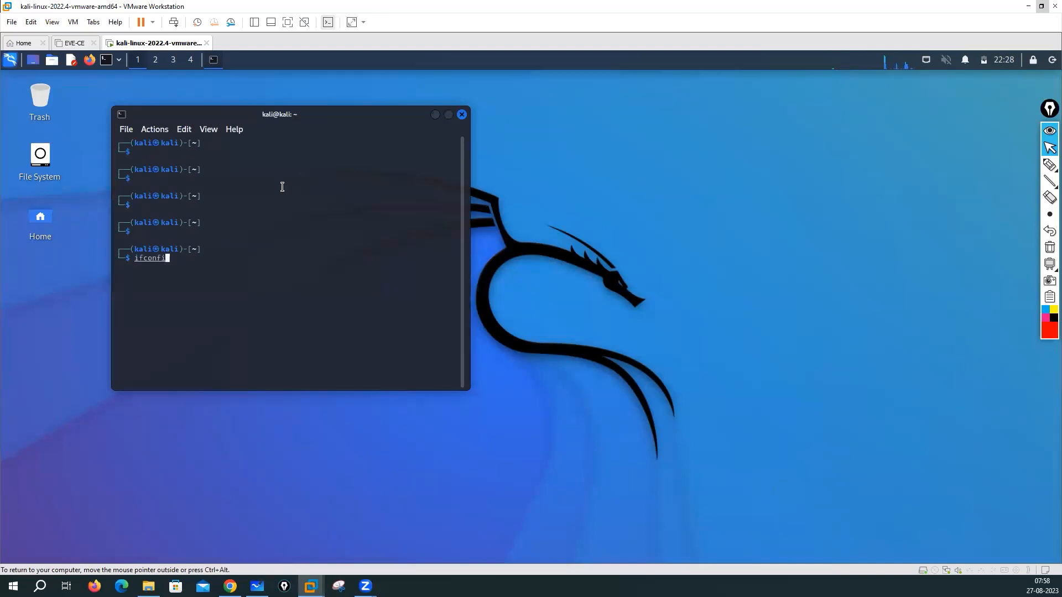
key(Return)
key(Return)
key(Return)
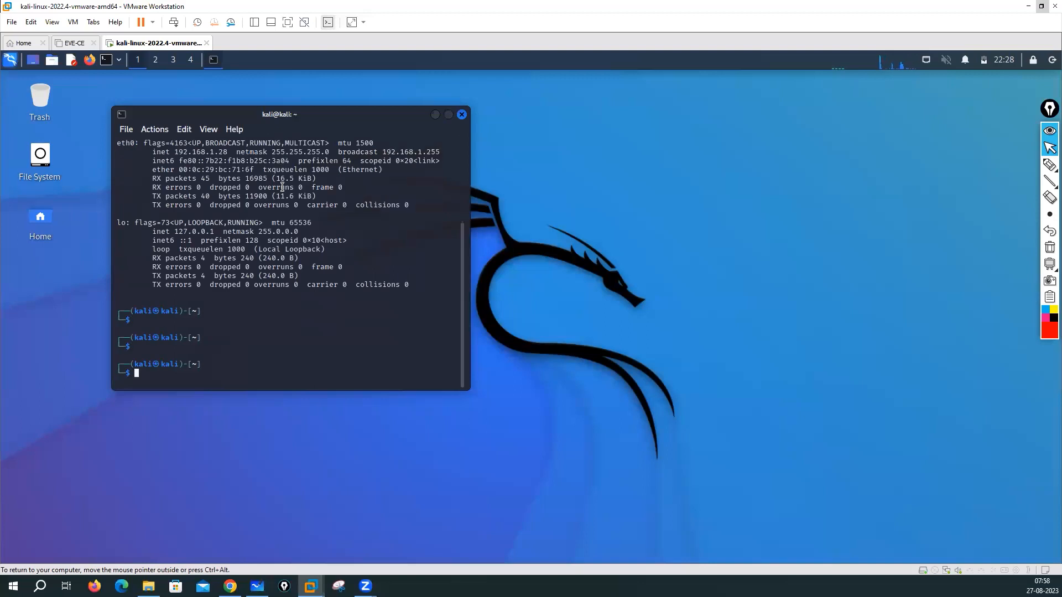
text(ping google.com)
key(Return)
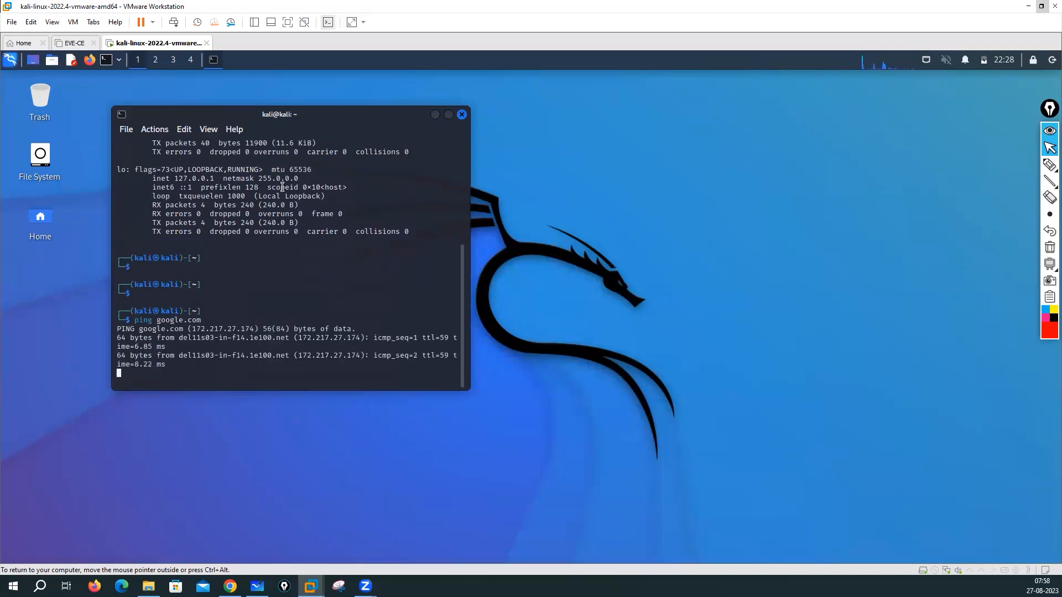
key(ctrl+c)
key(Return)
key(Return)
key(Return)
key(Return)
key(Return)
key(Return)
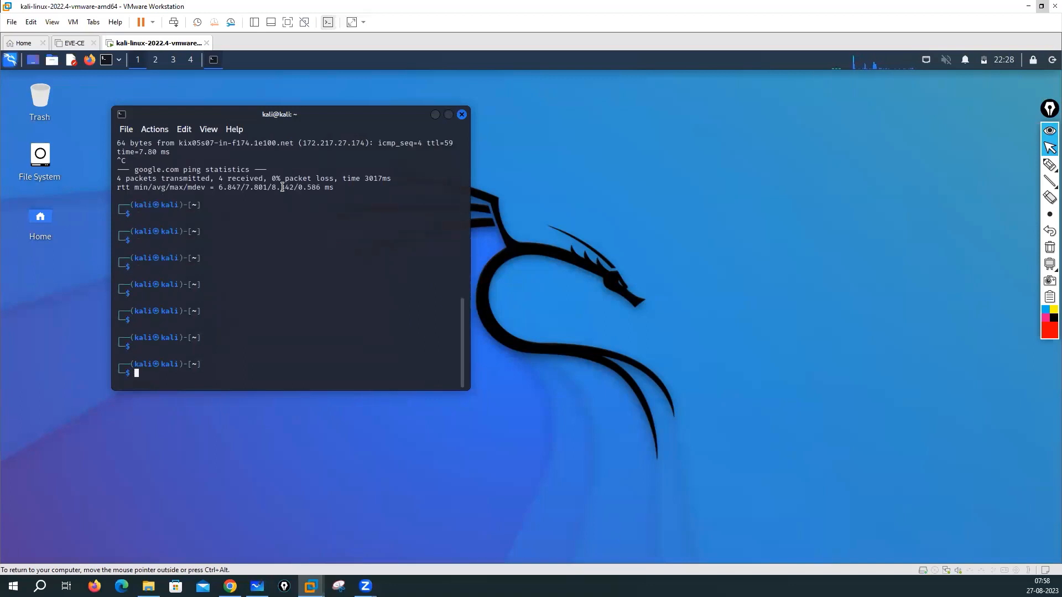
Step: Run ping -arn 192.168.1.1 and stop it to see the statistics
text(ping -arn 192.168.1.1)
key(Return)
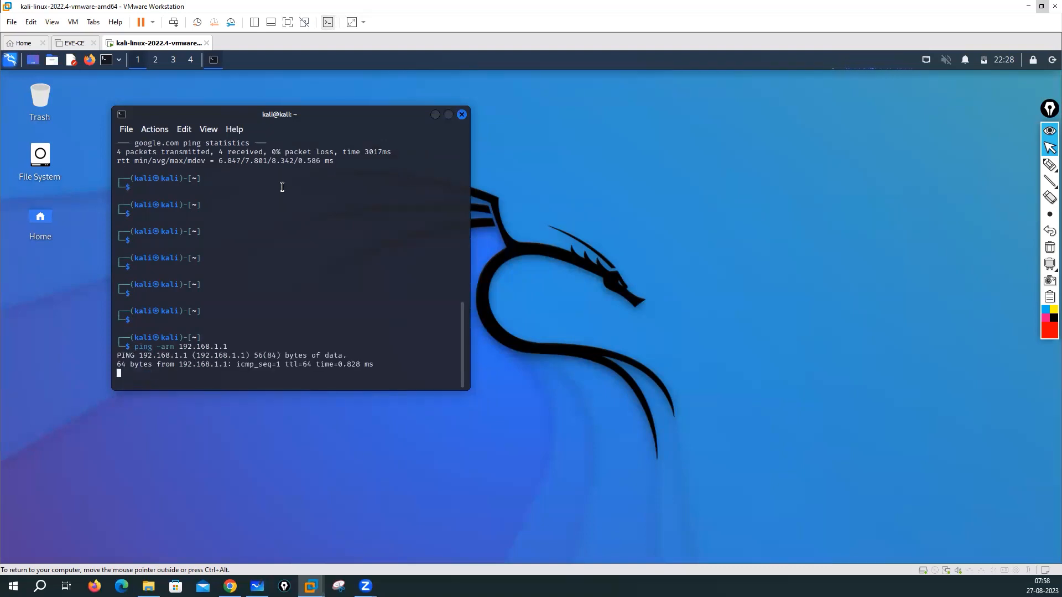
key(ctrl+c)
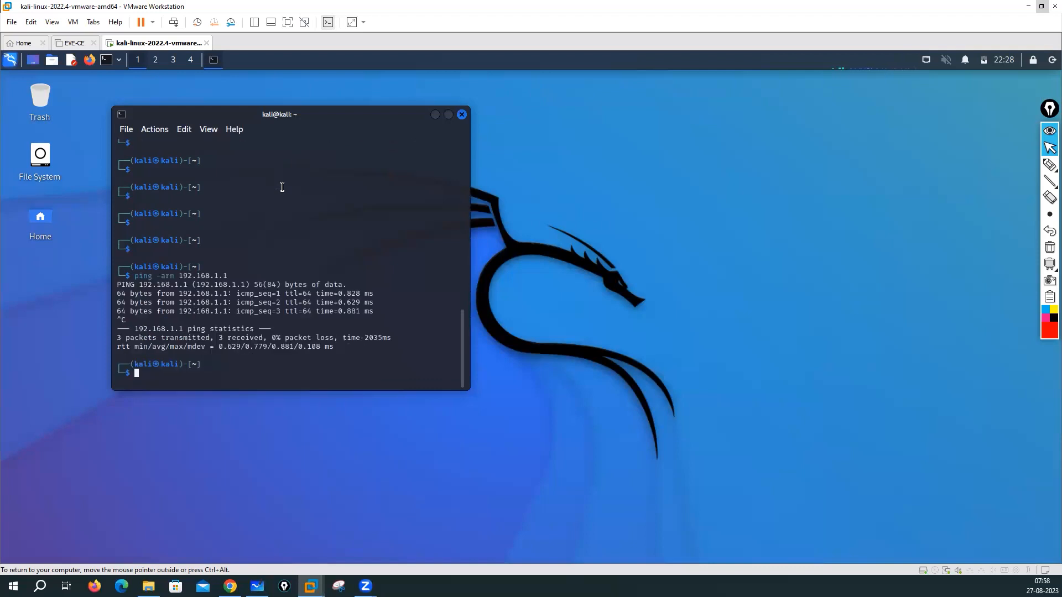
Step: Retry the ping against 192.168.1.1/24, then drop the /24 and rerun it successfully
key(Up)
text(/24)
key(Return)
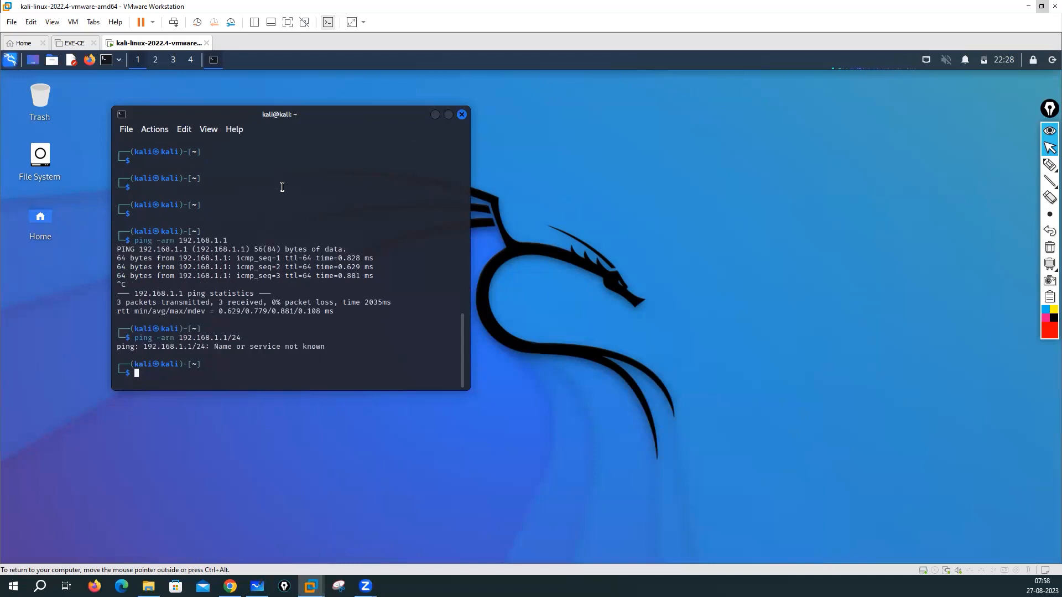
key(Return)
key(Return)
key(Return)
key(Return)
key(Return)
key(Up)
key(Left)
key(Left)
key(Left)
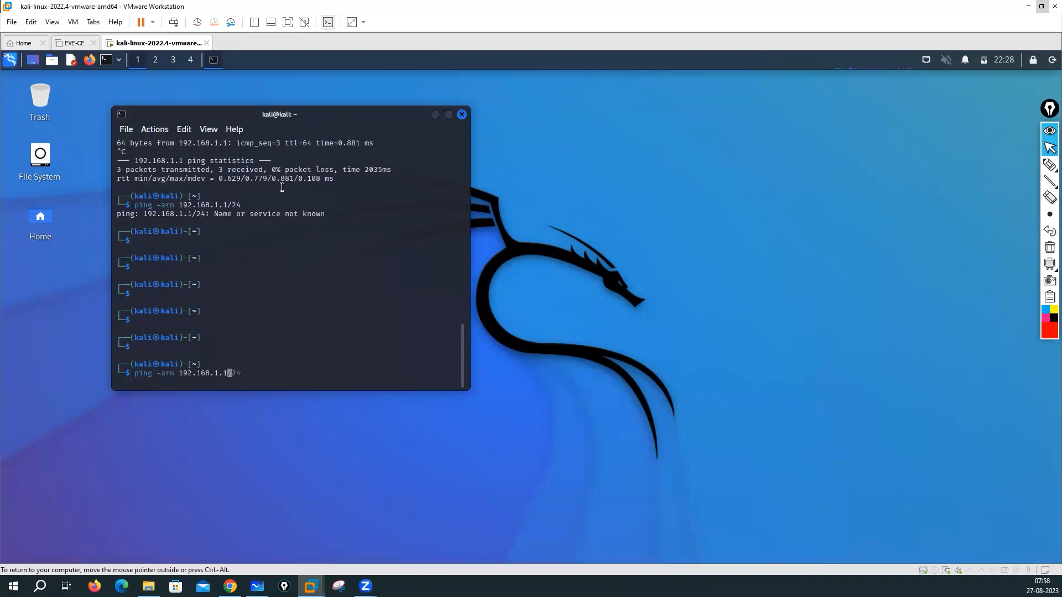
key(Return)
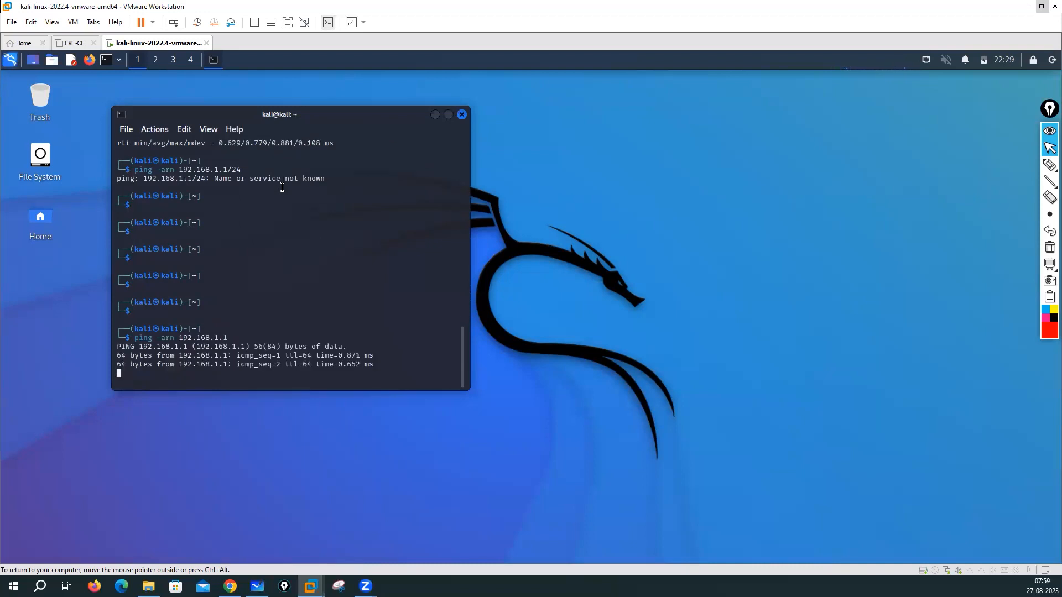
key(ctrl+c)
key(Return)
key(Return)
key(Return)
key(Return)
key(Return)
key(Return)
key(Return)
key(Return)
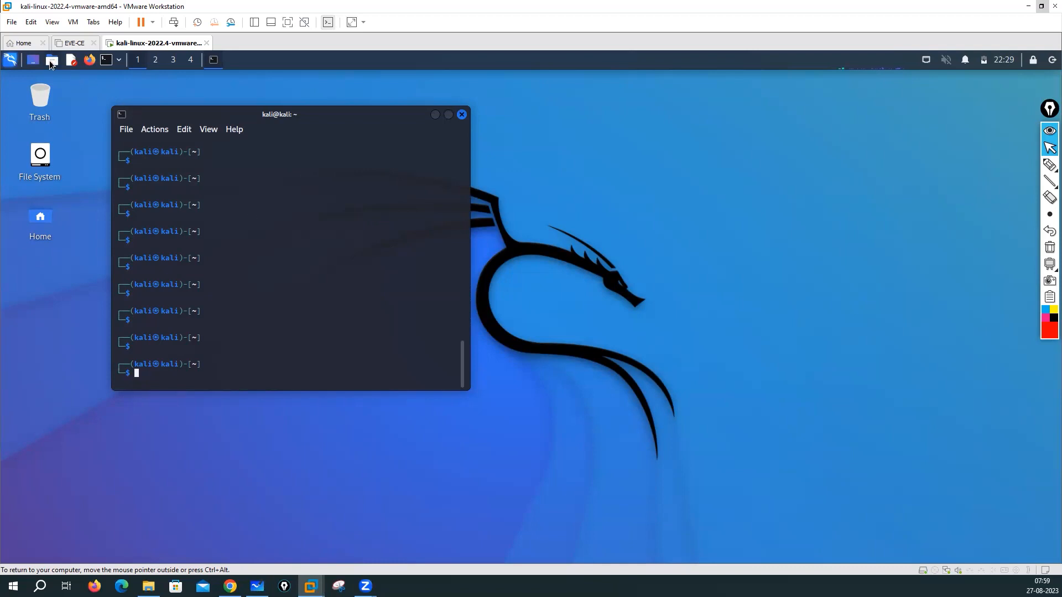
click(9, 61)
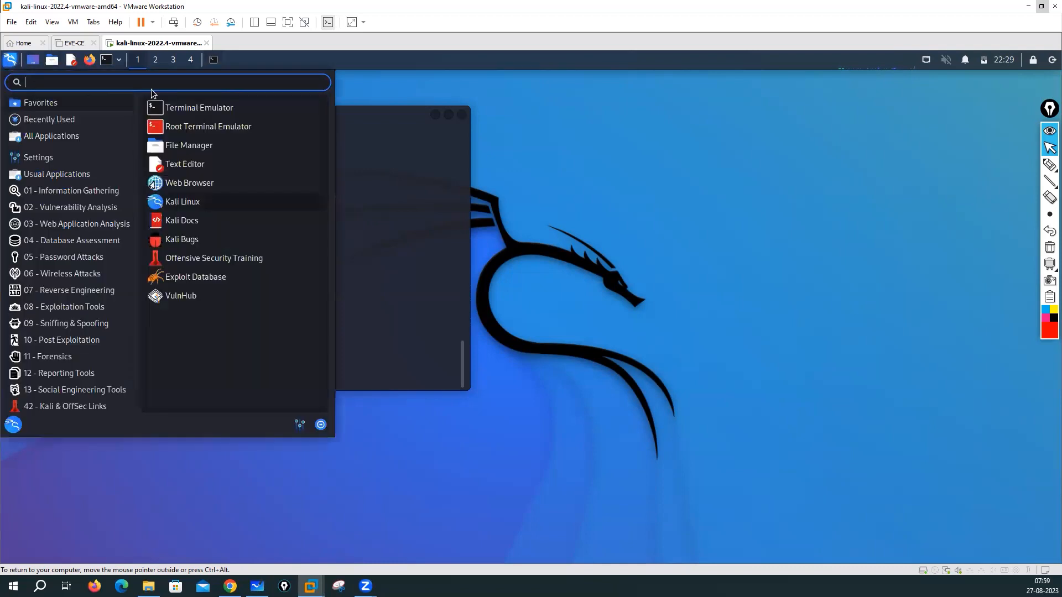
click(39, 158)
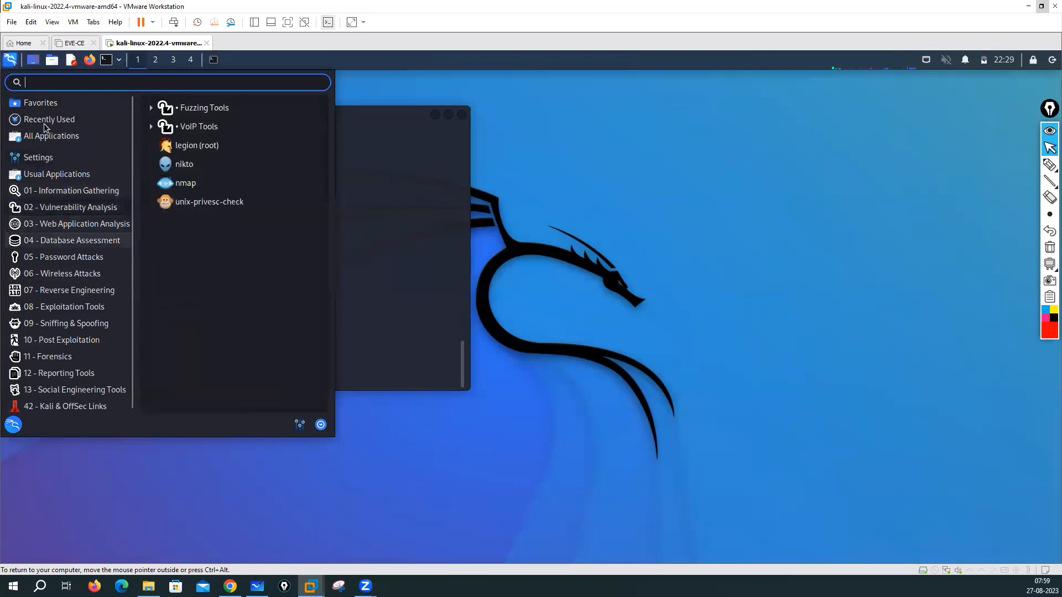
mouse_move(72, 238)
mouse_move(67, 103)
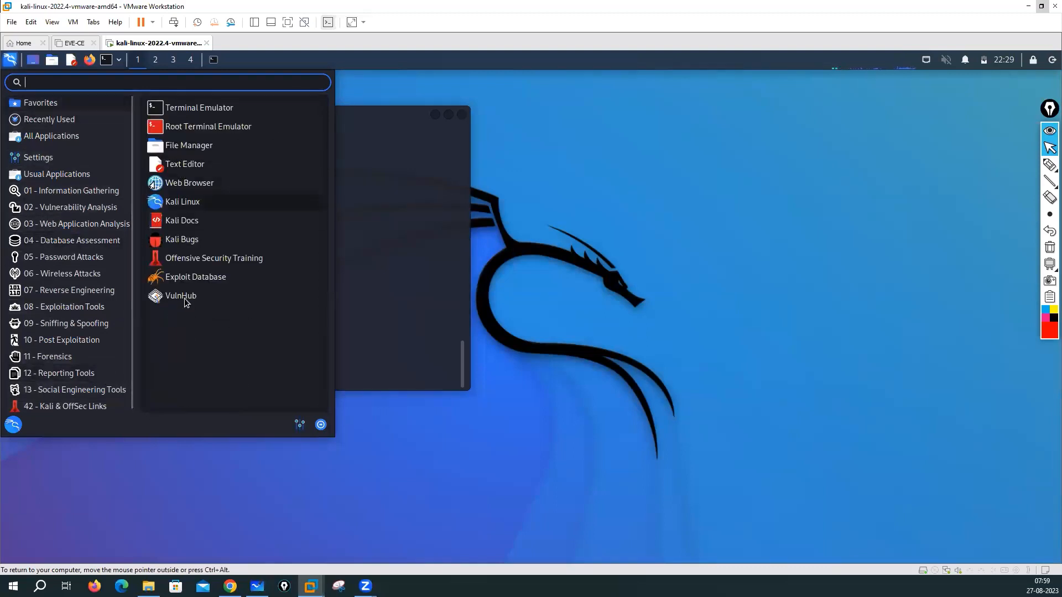
click(383, 252)
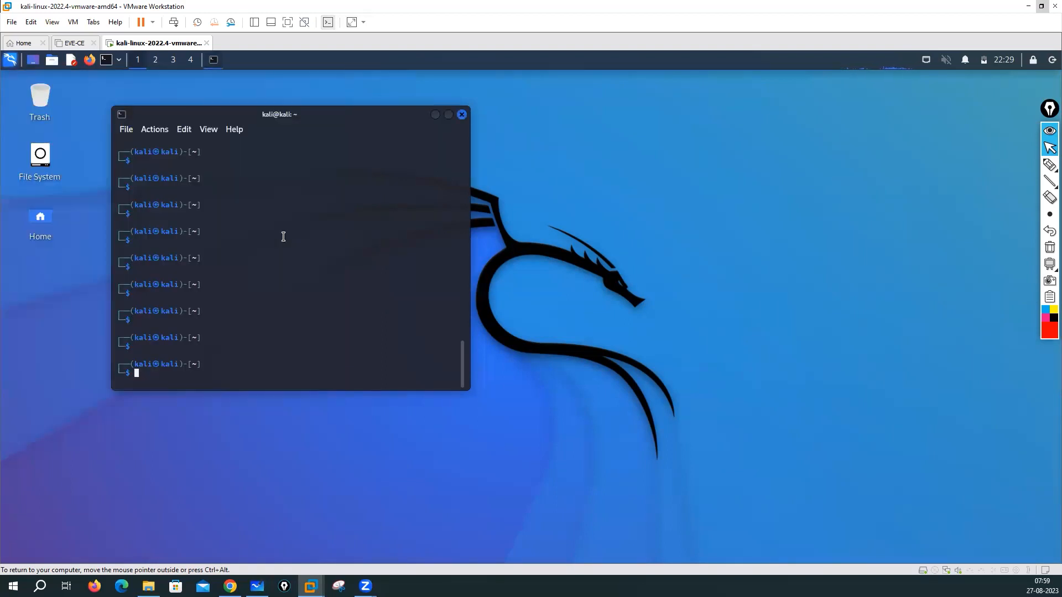
Step: Run ping --help to list all of ping's options
text(ping -nelp)
key(Left)
key(Left)
key(Left)
key(Left)
text(-)
key(Return)
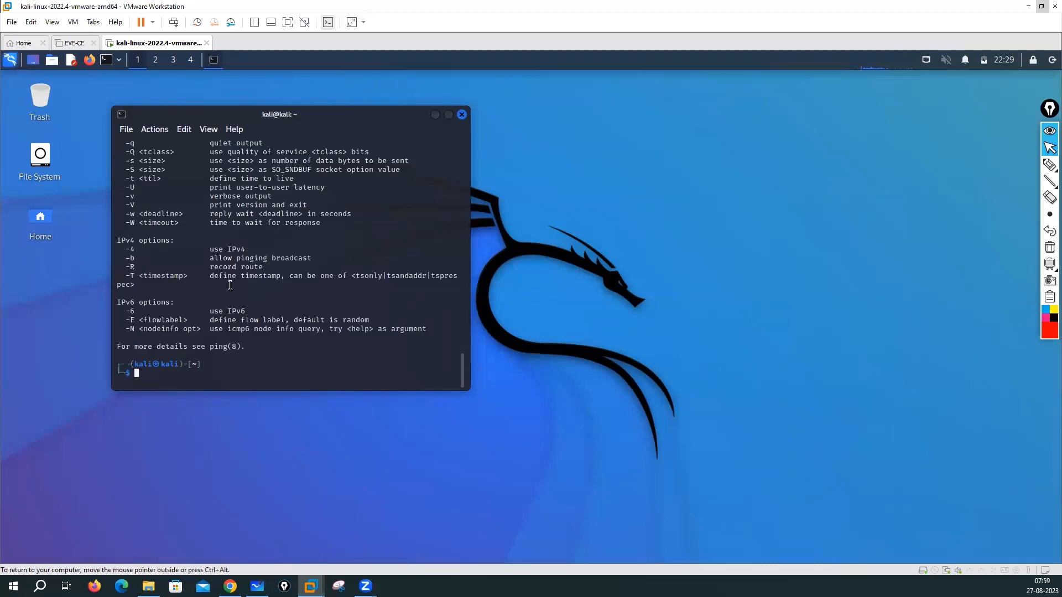
scroll(230, 286, up, 6)
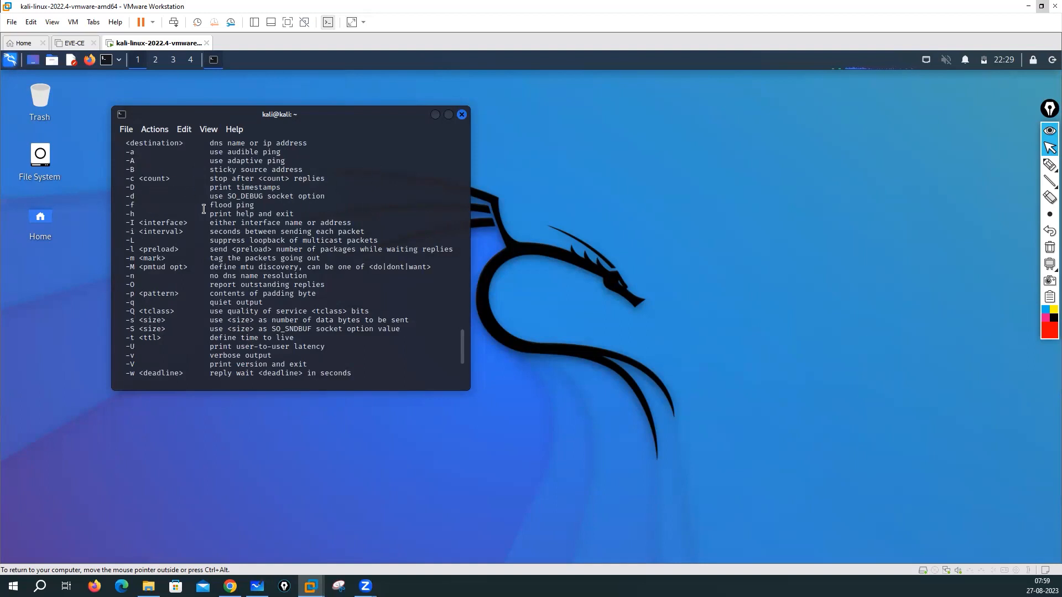
Step: Highlight the -f, -M, -n and -q to -t options, then type ping -f 192.168.1 at a new prompt
triple_click(263, 203)
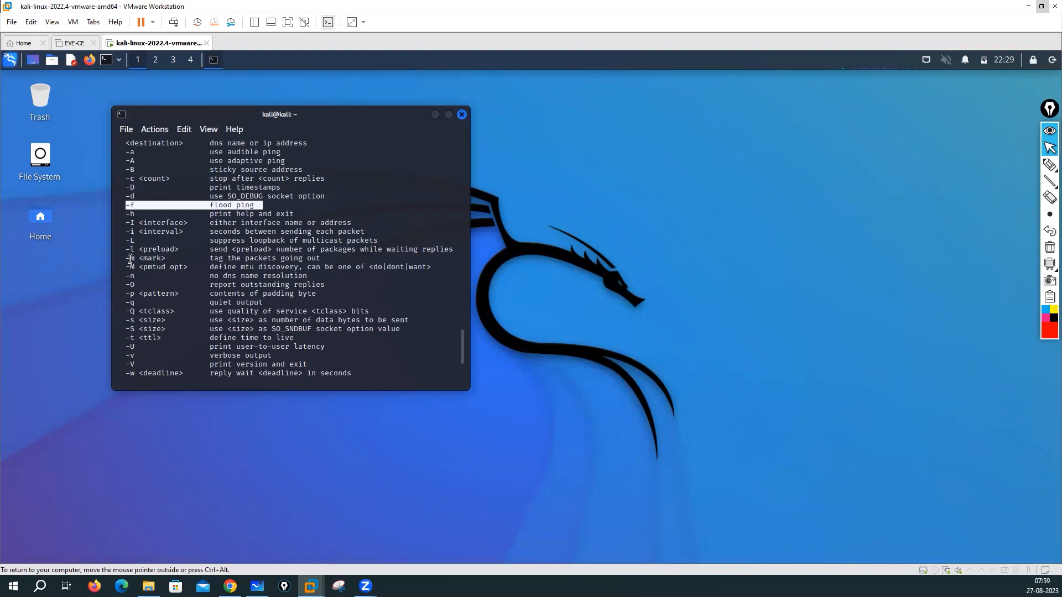
drag(127, 268, 175, 268)
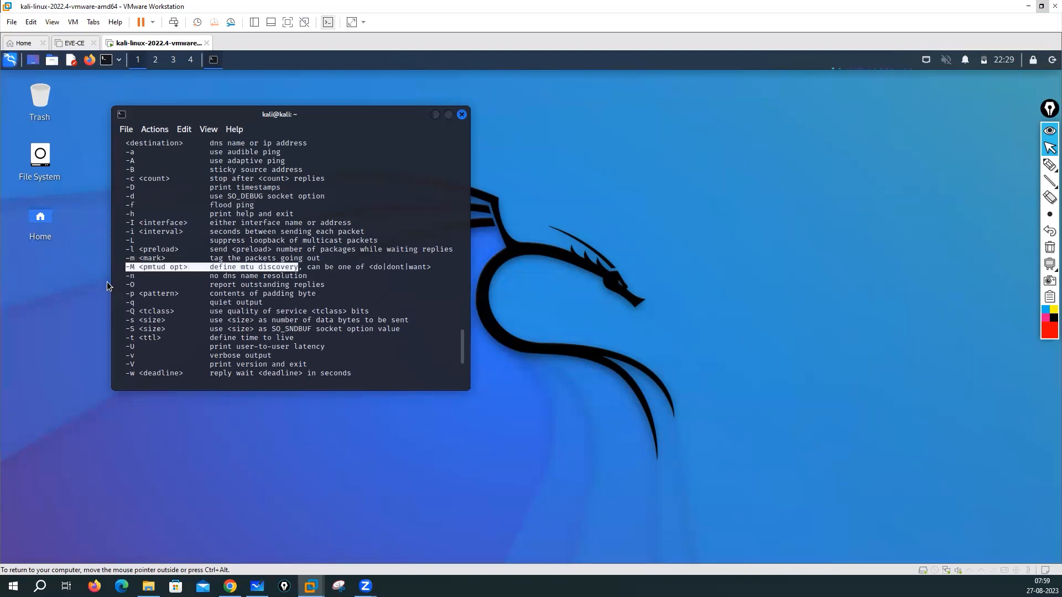
drag(327, 275, 360, 295)
click(128, 305)
shift+click(301, 342)
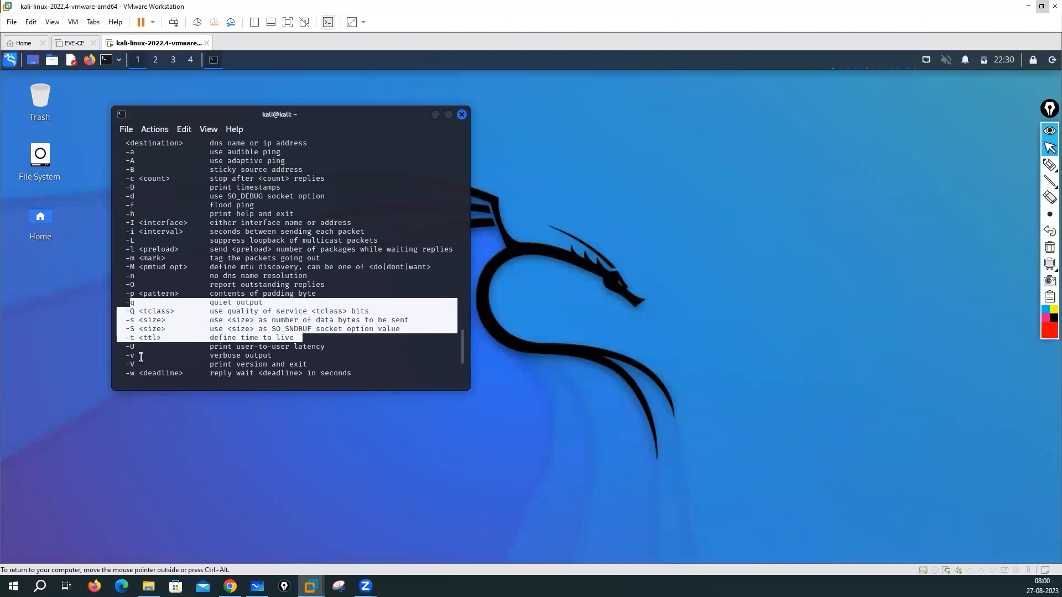
click(154, 262)
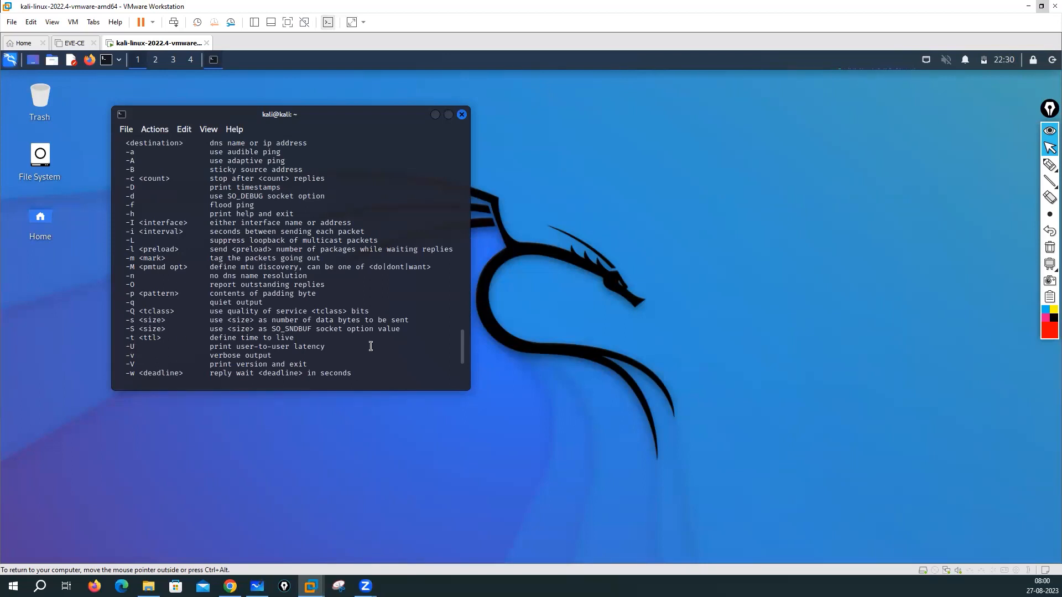
scroll(356, 349, down, 1)
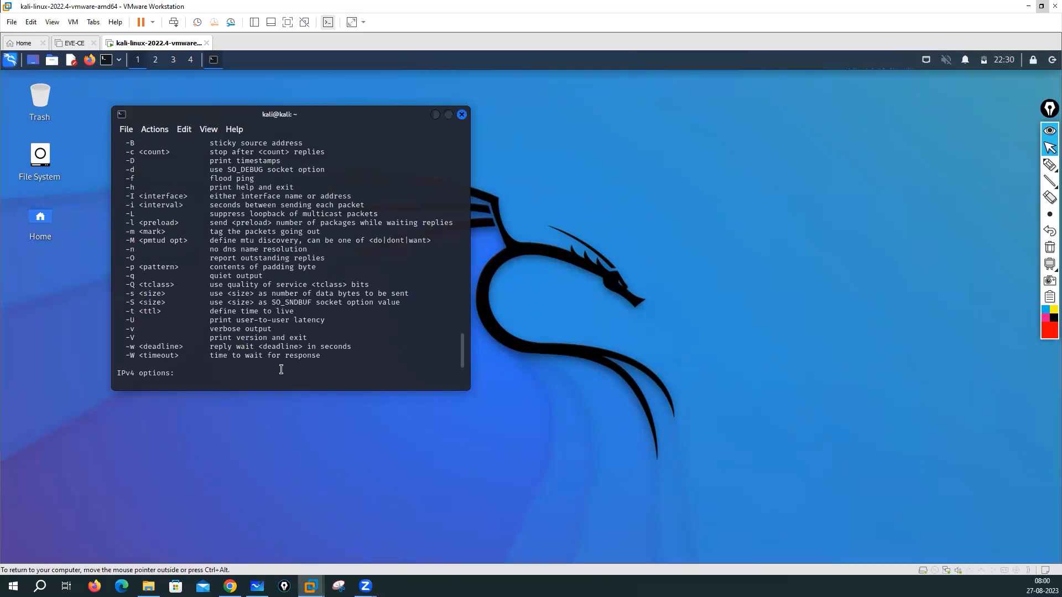
key(Return)
key(Return)
text(ping -)
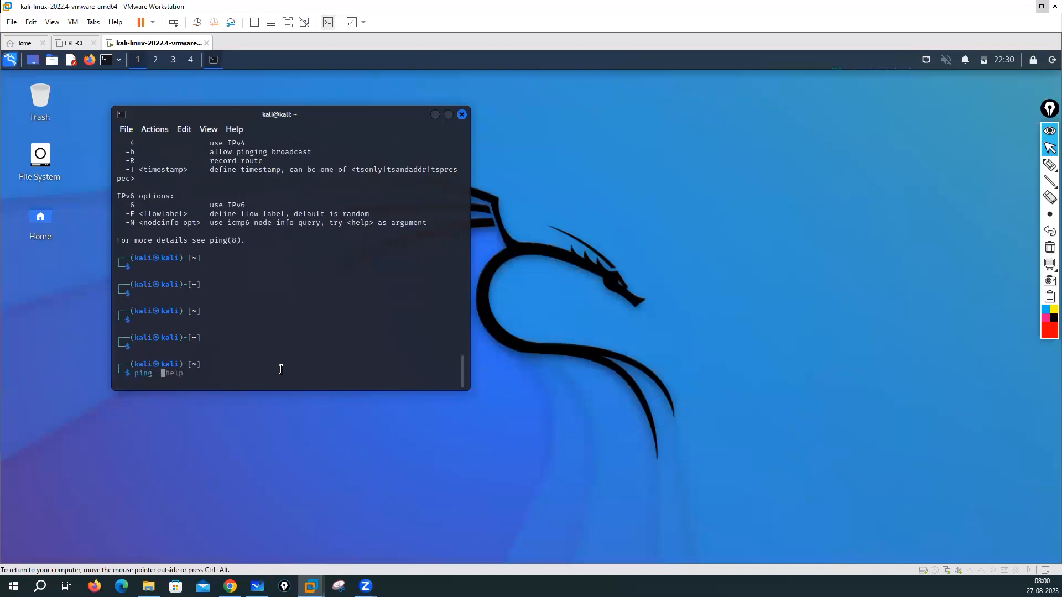
text(f 192.168.1)
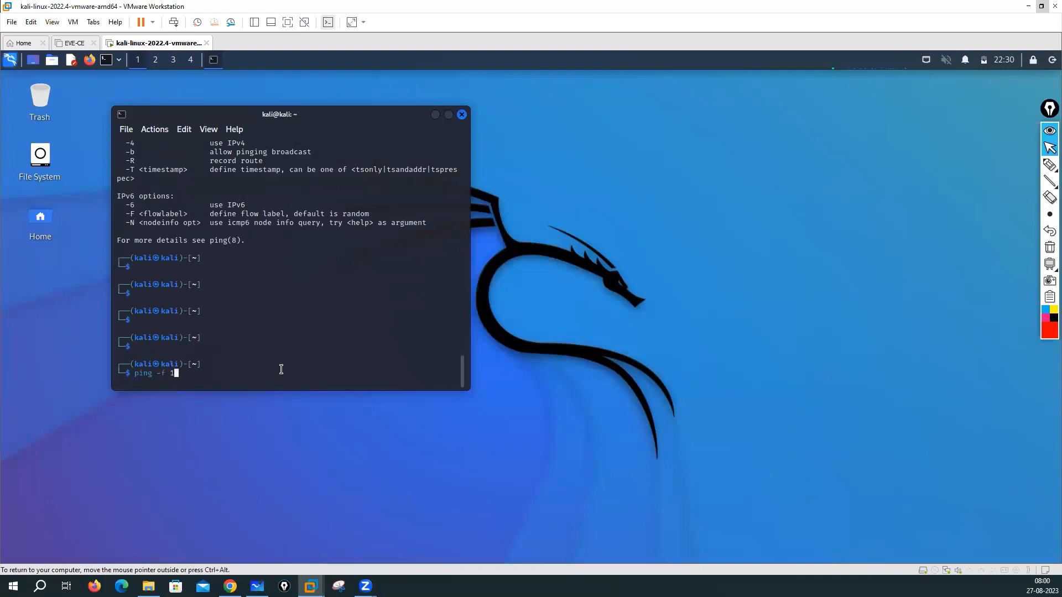
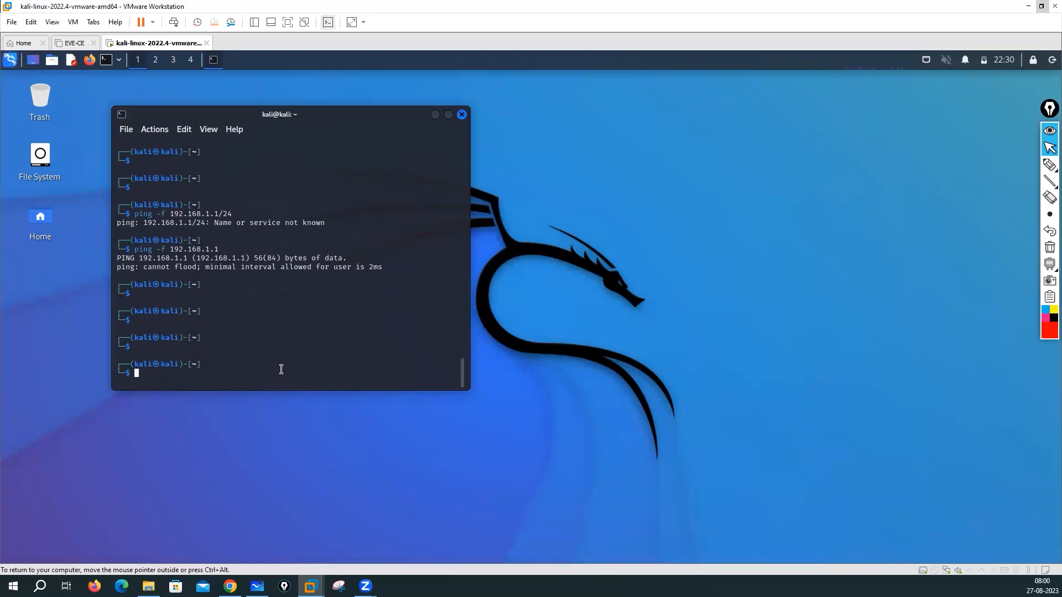
Step: Rerun the flood ping against 192.168.1.0, which is refused with the 2ms minimum-interval error
key(Up)
key(BackSpace)
text(0)
key(Return)
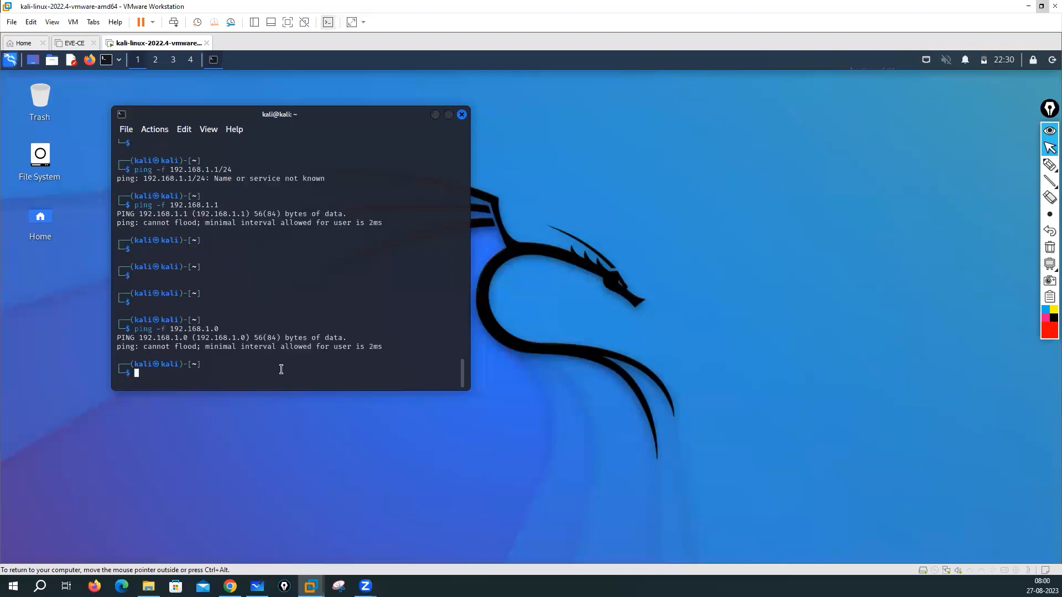
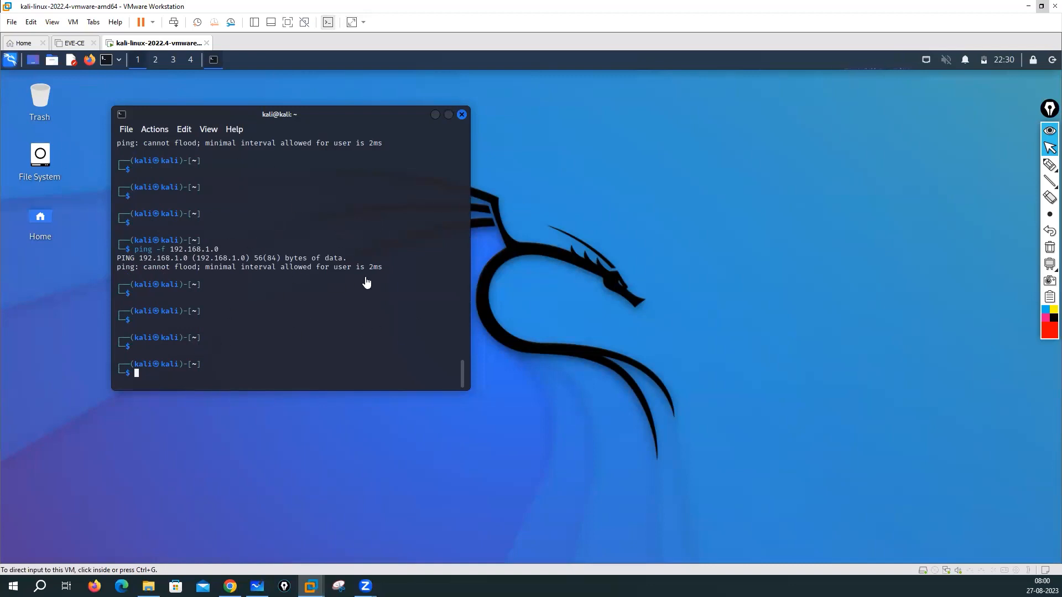
Step: Capture input in the Kali 2022.4 VM and close its terminal window, leaving the empty desktop
click(465, 118)
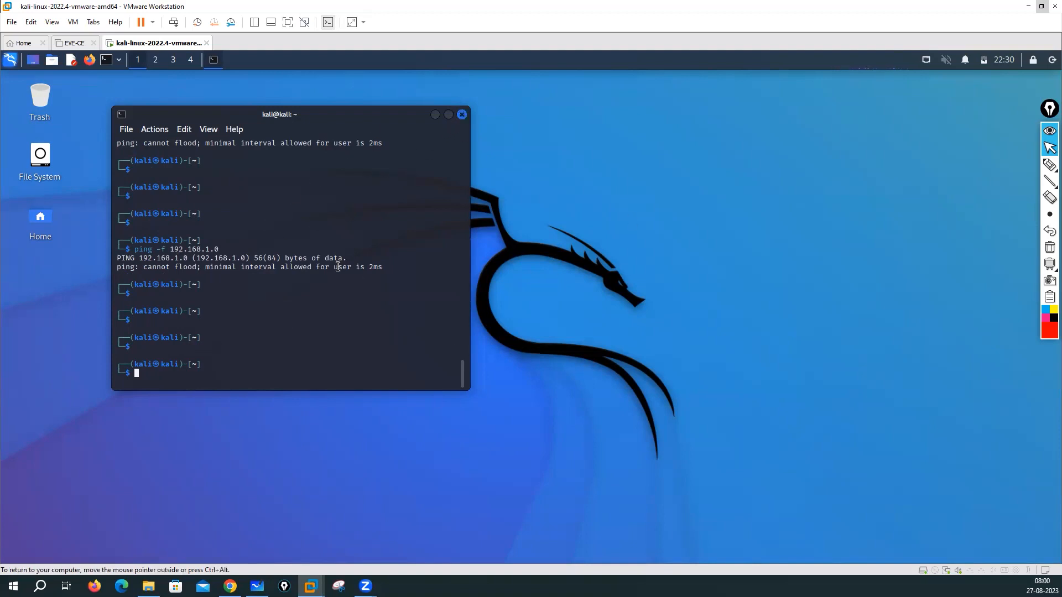
click(462, 114)
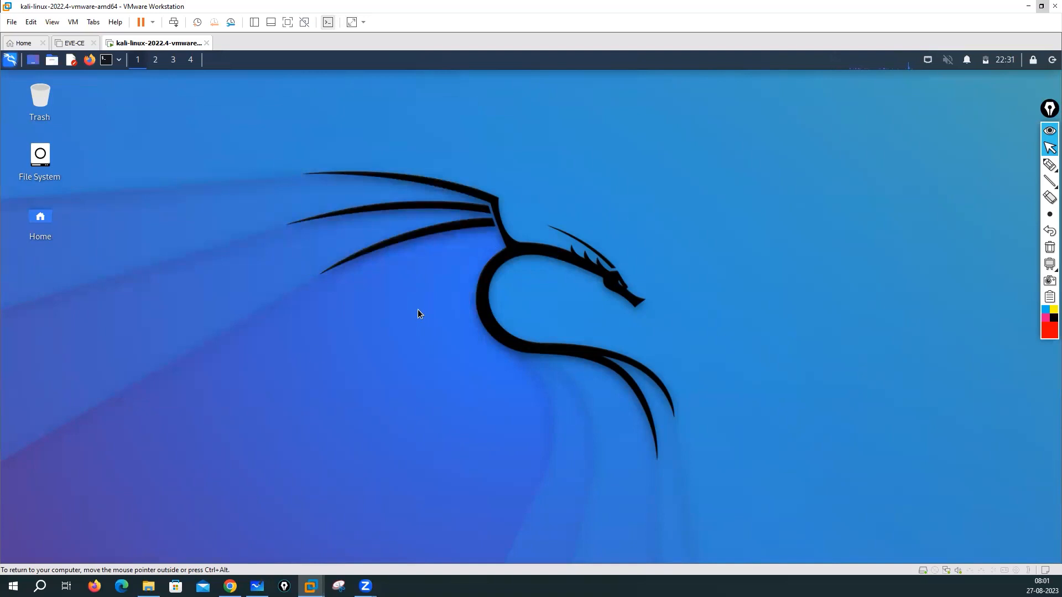
Step: Launch Firefox in the VM, scroll the Kali Docs page down and back up, then close it
click(103, 61)
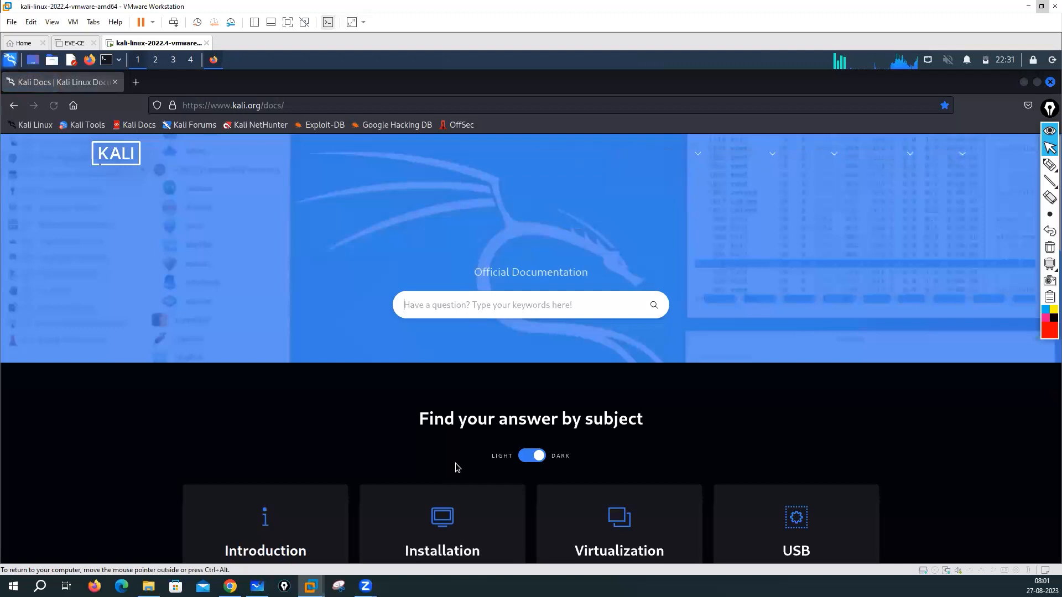
scroll(457, 468, down, 10)
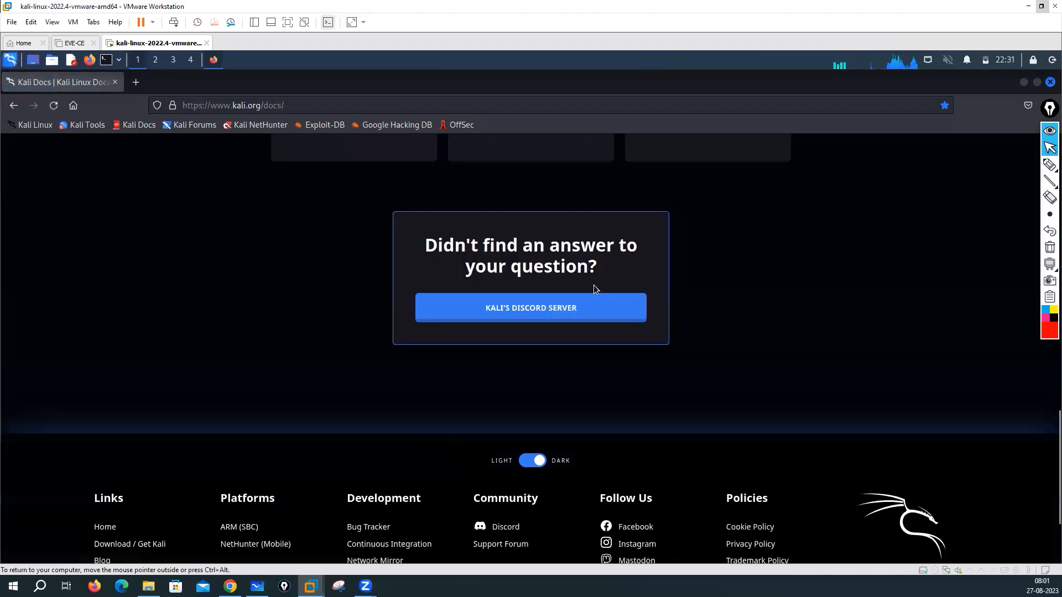
scroll(489, 330, up, 5)
scroll(231, 266, up, 6)
click(115, 82)
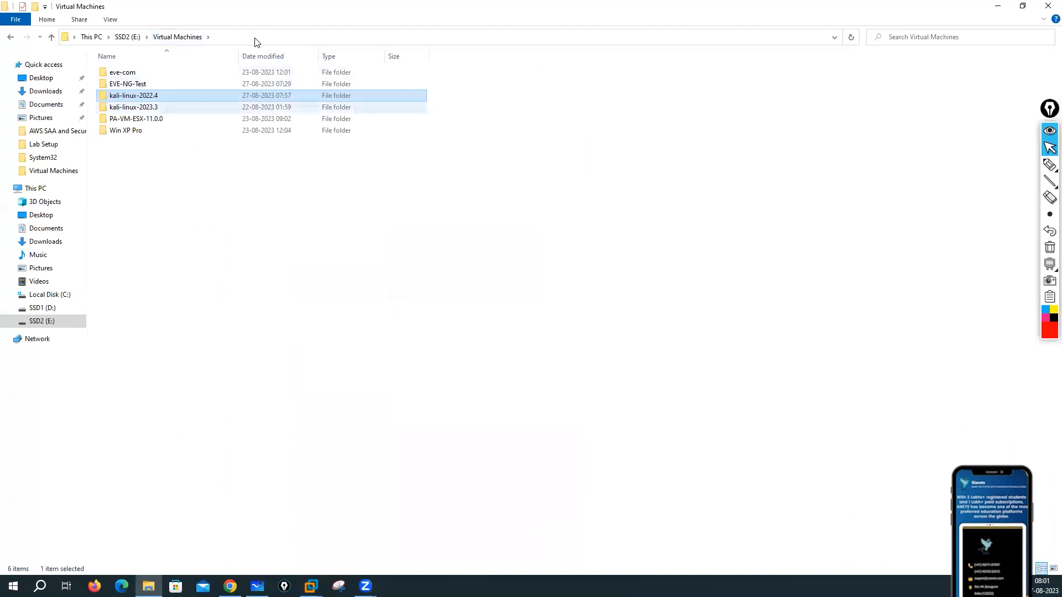
Step: Open the kali-linux-2023.3 folder and right-click its .vmx configuration file
double_click(184, 107)
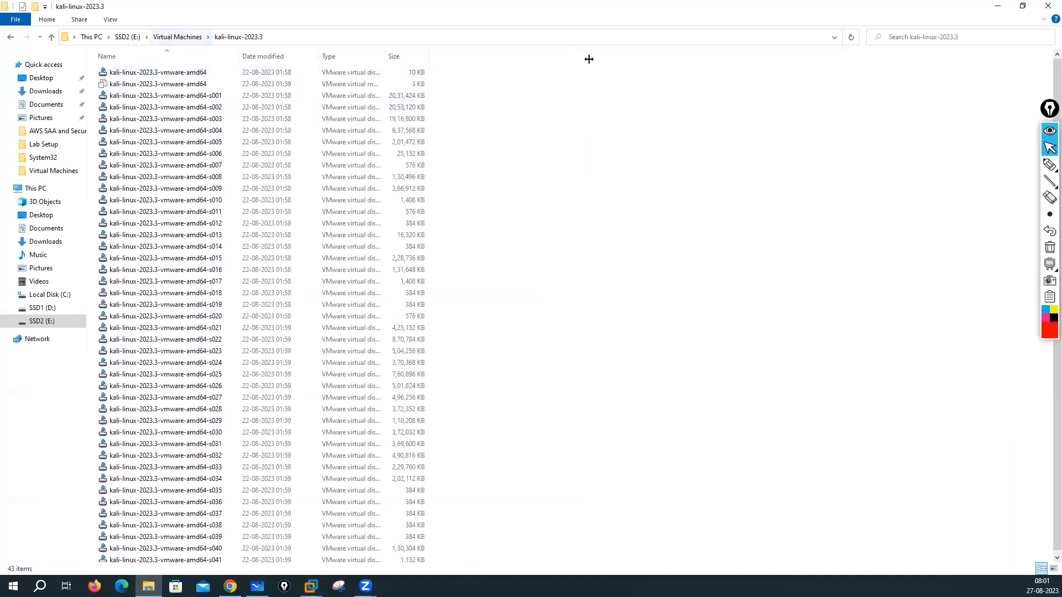
click(388, 86)
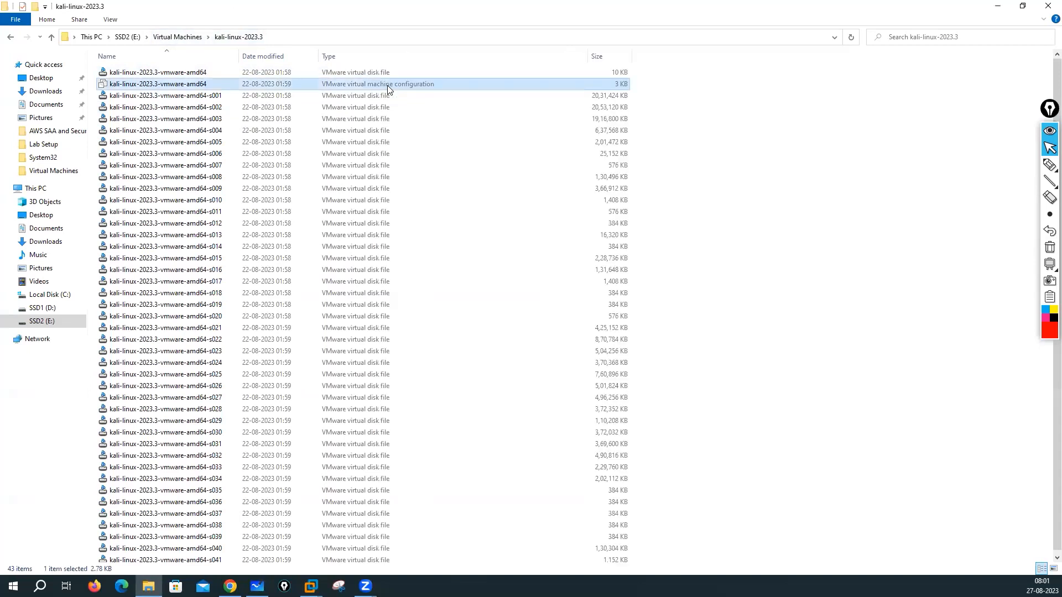
right_click(439, 91)
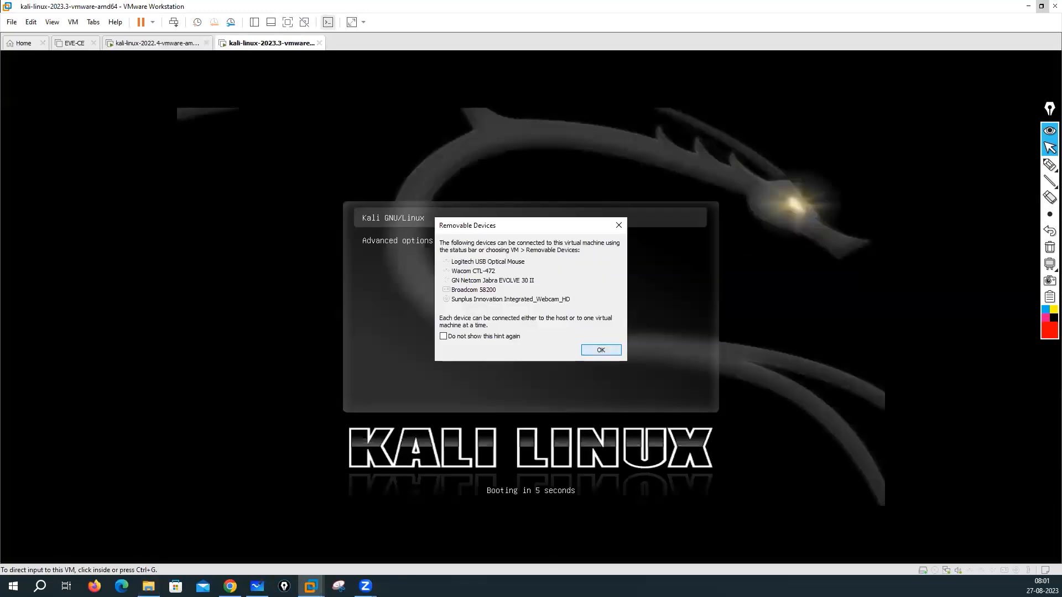
Step: Boot the Kali 2023.3 VM past GRUB, then switch back into the kali-linux-2022.4 VM
key(Return)
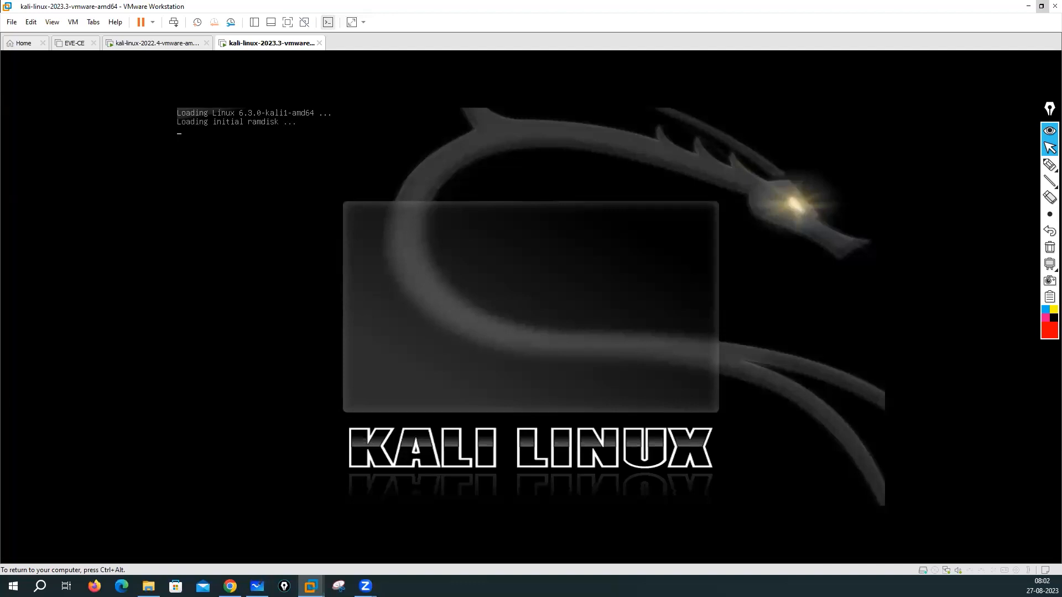
key(ctrl+alt)
click(145, 44)
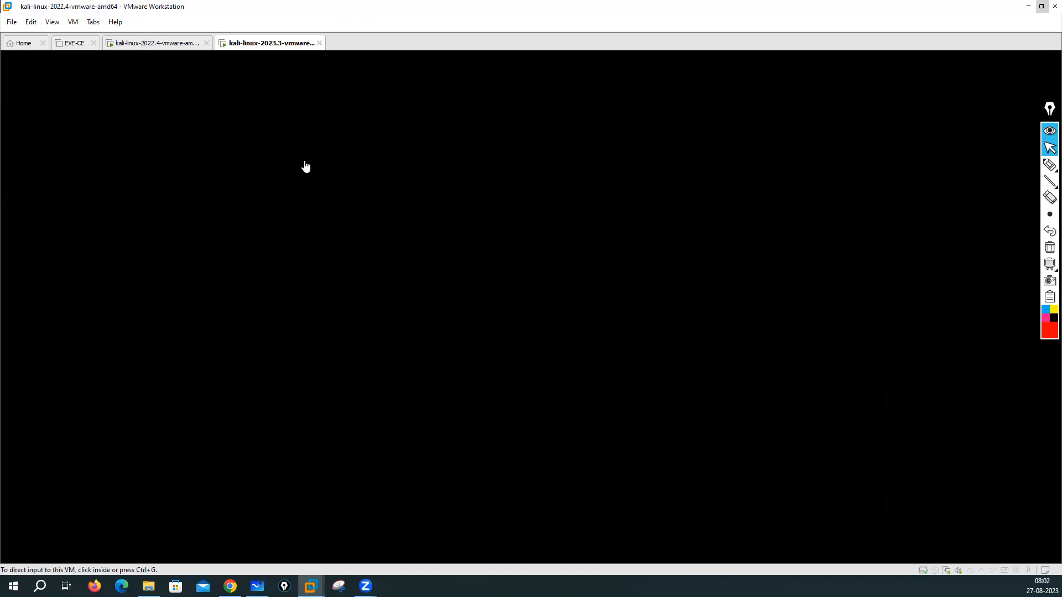
click(258, 177)
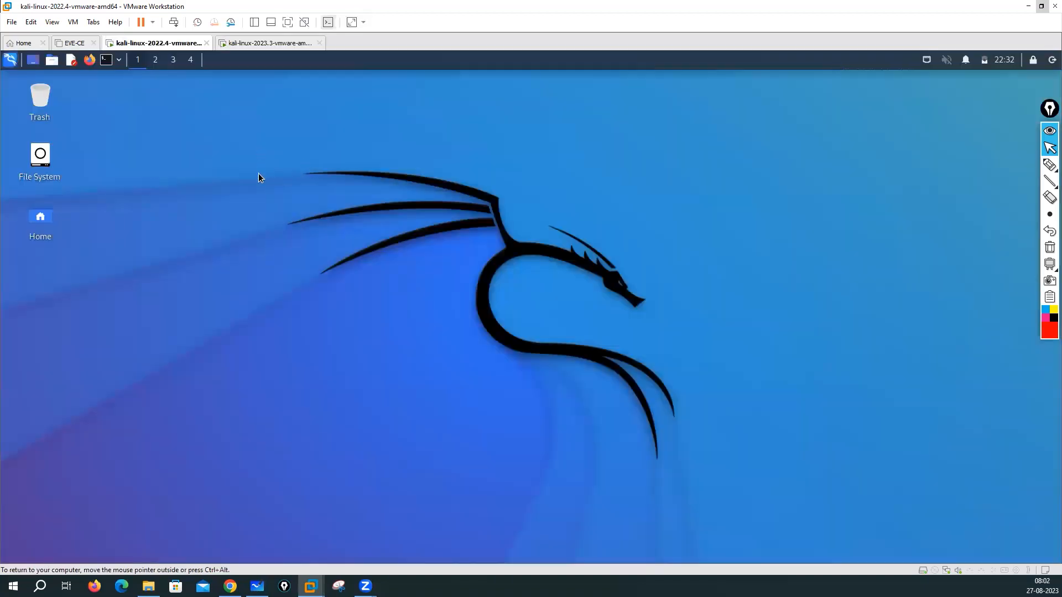
Step: Change the 2022.4 desktop wallpaper in Desktop Settings, previewing designs and keeping the second one
right_click(281, 308)
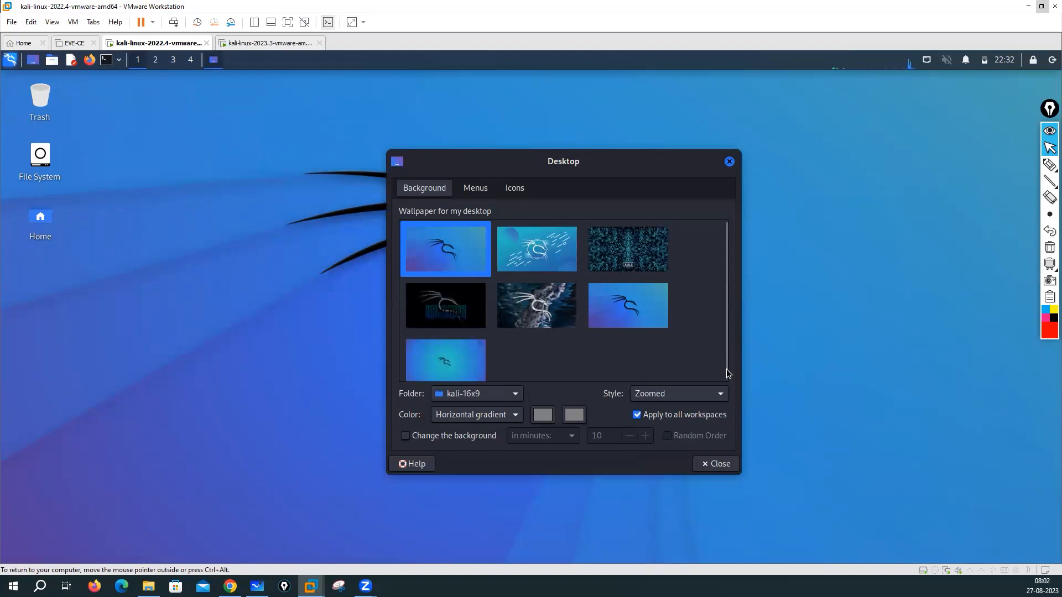
click(545, 253)
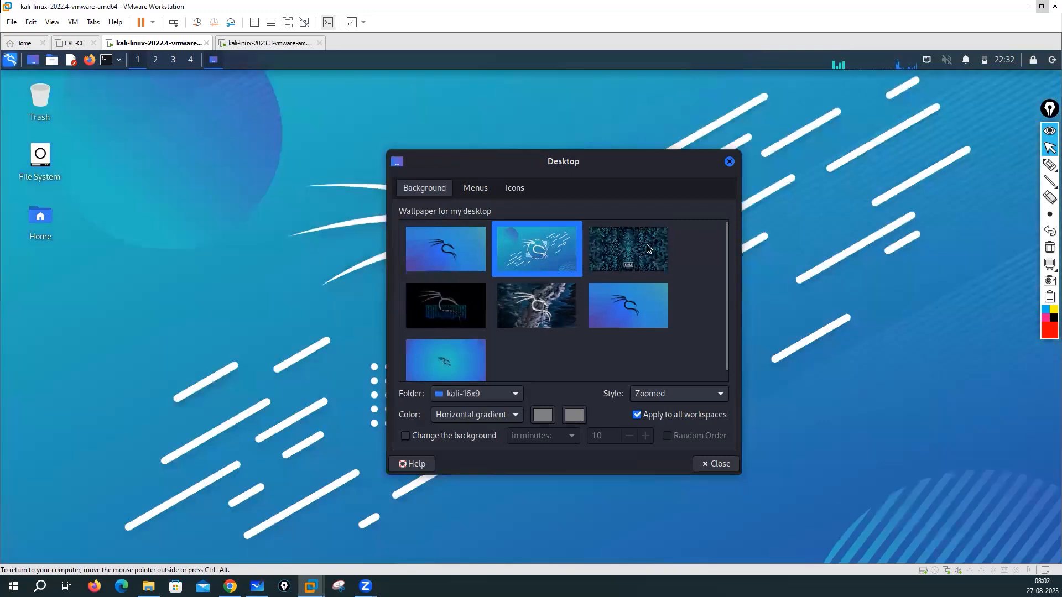
key(Down)
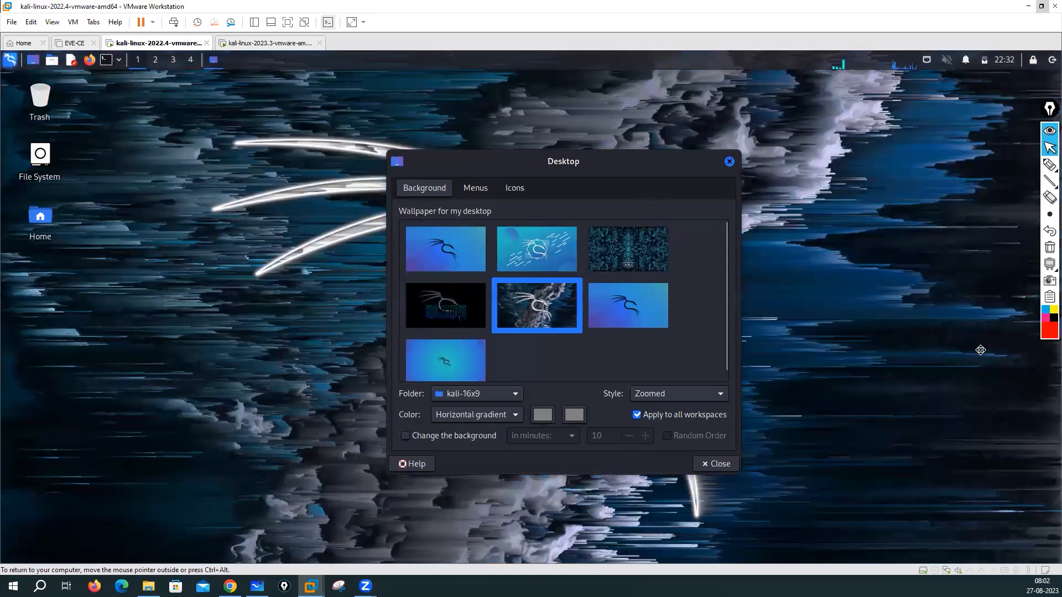
key(Left)
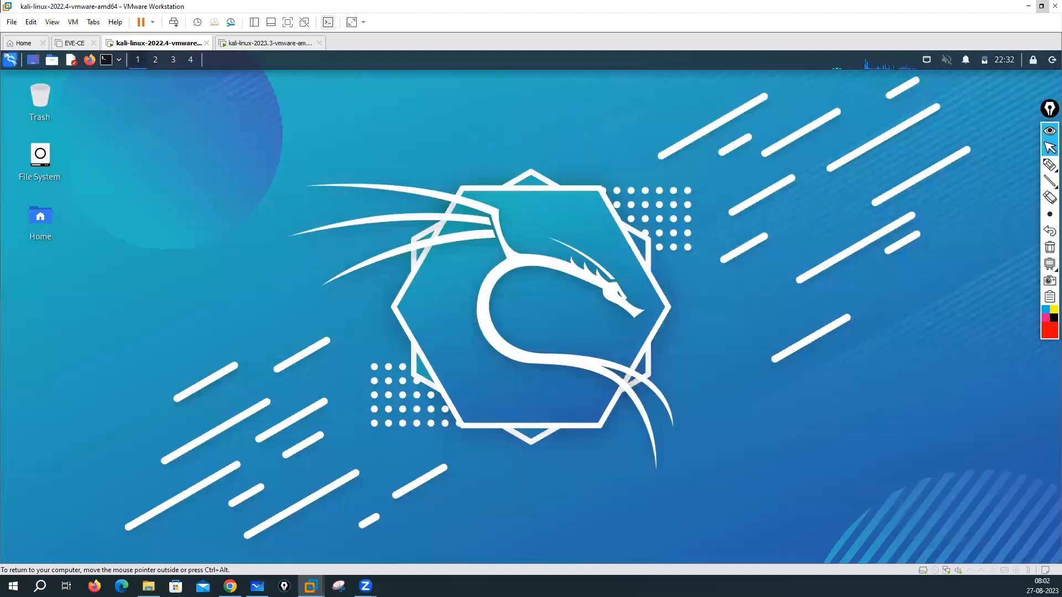
key(ctrl+Tab)
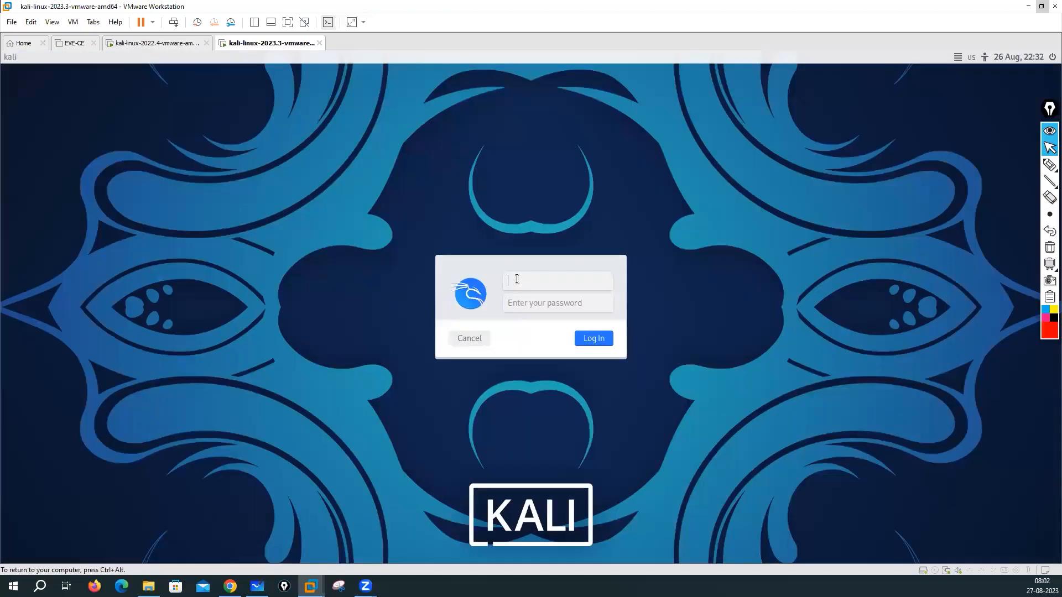
Step: Log into the Kali 2023.3 VM as user kali
text(kali)
key(Tab)
text(kali)
key(Return)
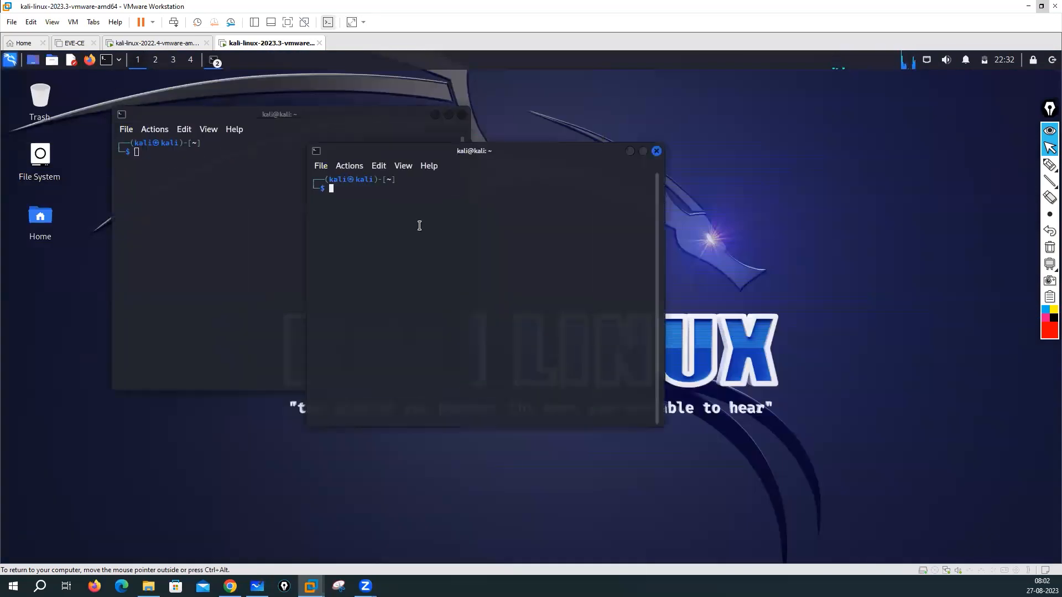
Step: Run ifconfig in the terminal to check the VM's IP address
text(ifocnfig)
key(BackSpace)
key(BackSpace)
key(BackSpace)
key(BackSpace)
key(BackSpace)
key(BackSpace)
text(config)
key(Return)
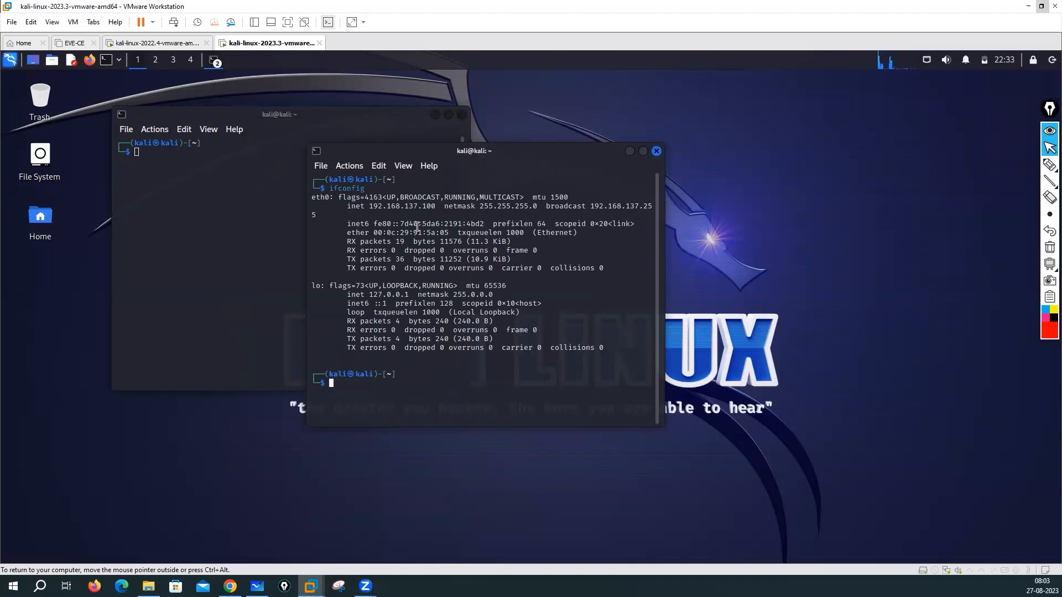
Step: Ping google.com, stop it after 3/3 replies, and close the front terminal
text(ping google.com)
key(Return)
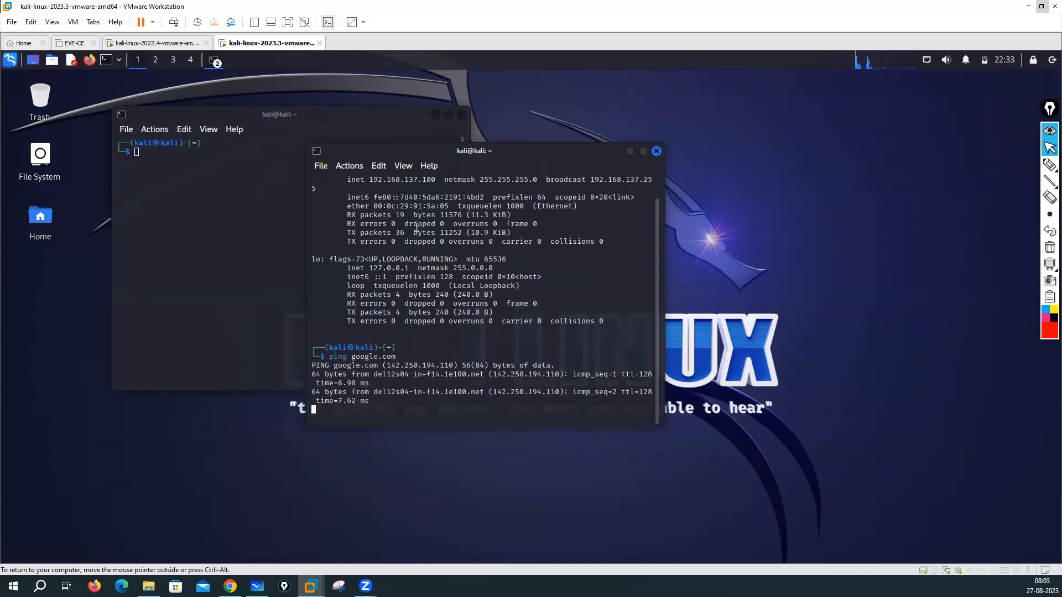
key(ctrl+c)
key(Return)
key(Return)
key(Return)
key(Return)
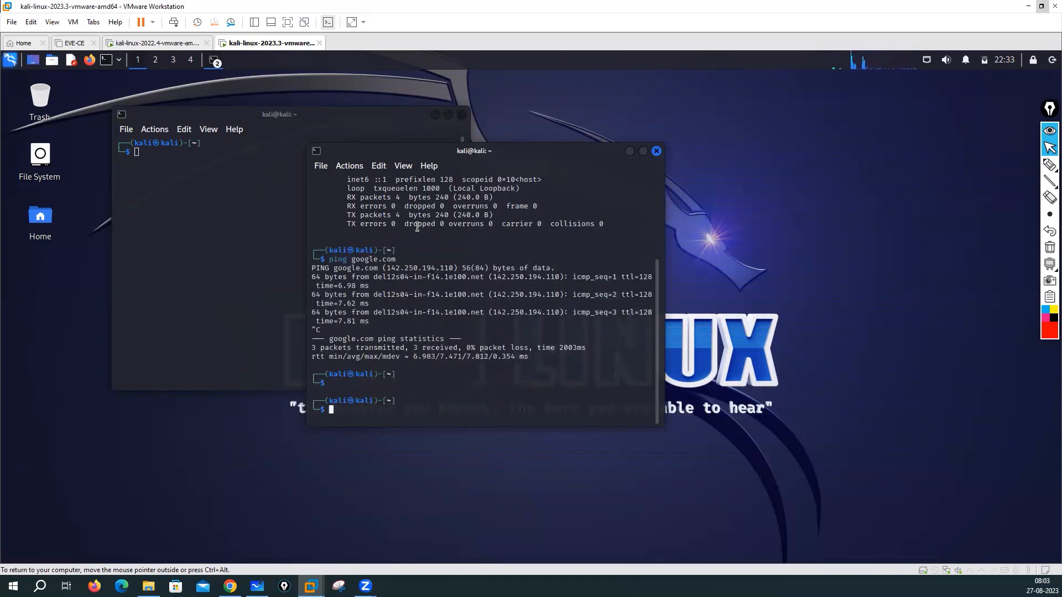
key(Return)
key(Return)
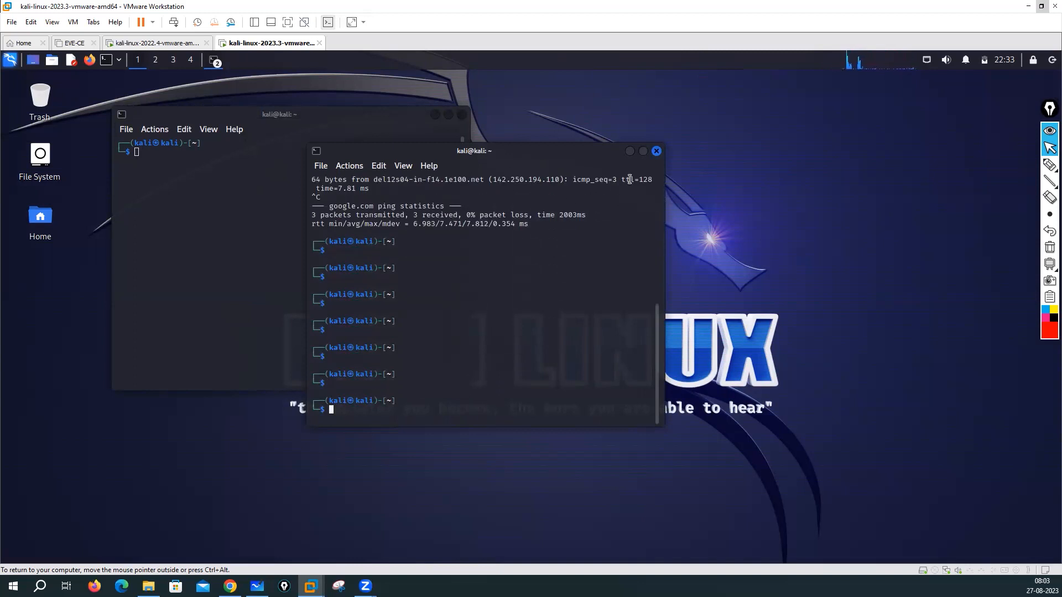
click(657, 152)
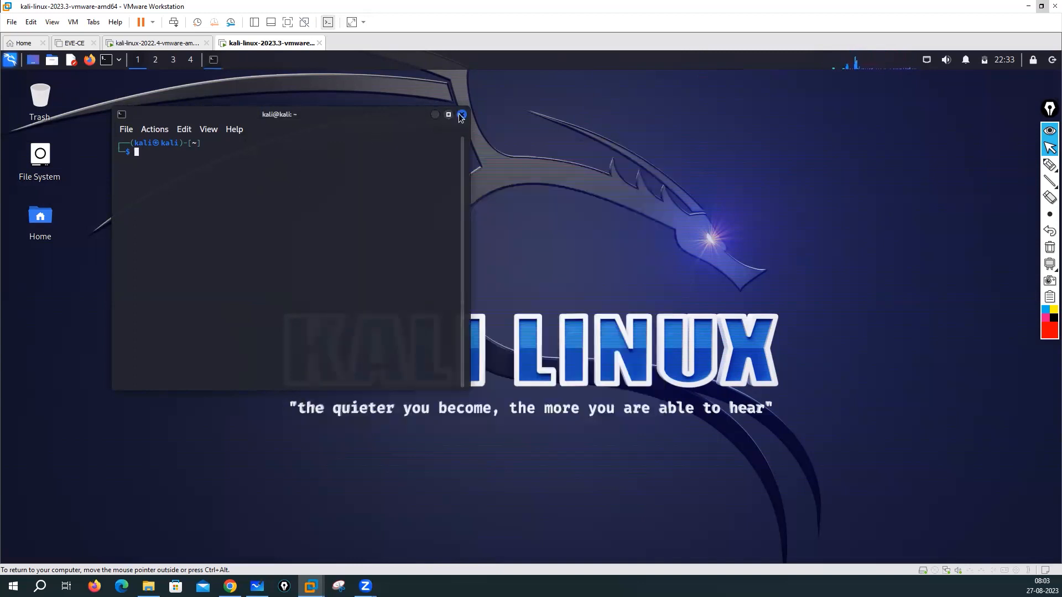
Step: Become root with sudo su, entering the sudo password
text(sudo su)
key(Return)
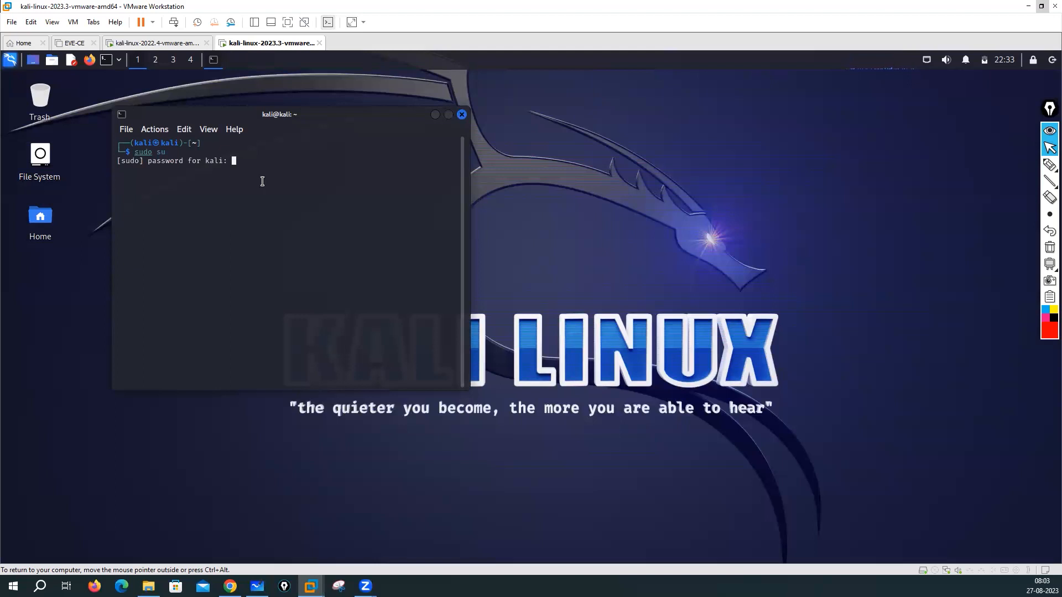
key(Return)
key(Return)
key(Return)
key(Return)
key(Return)
key(Return)
key(Return)
Step: Run passwd kali, leaving the password unchanged, and bring up the log-out options
text(passwd )
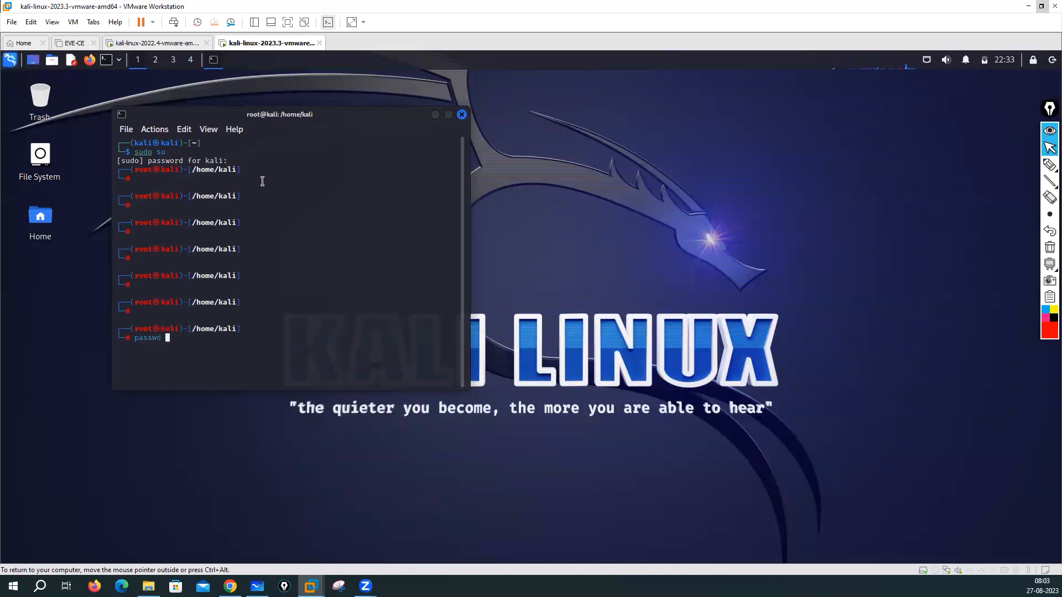
text(kali)
key(Return)
key(Return)
key(Return)
key(Return)
key(Return)
key(Return)
key(Return)
key(Return)
key(Return)
key(Return)
key(Return)
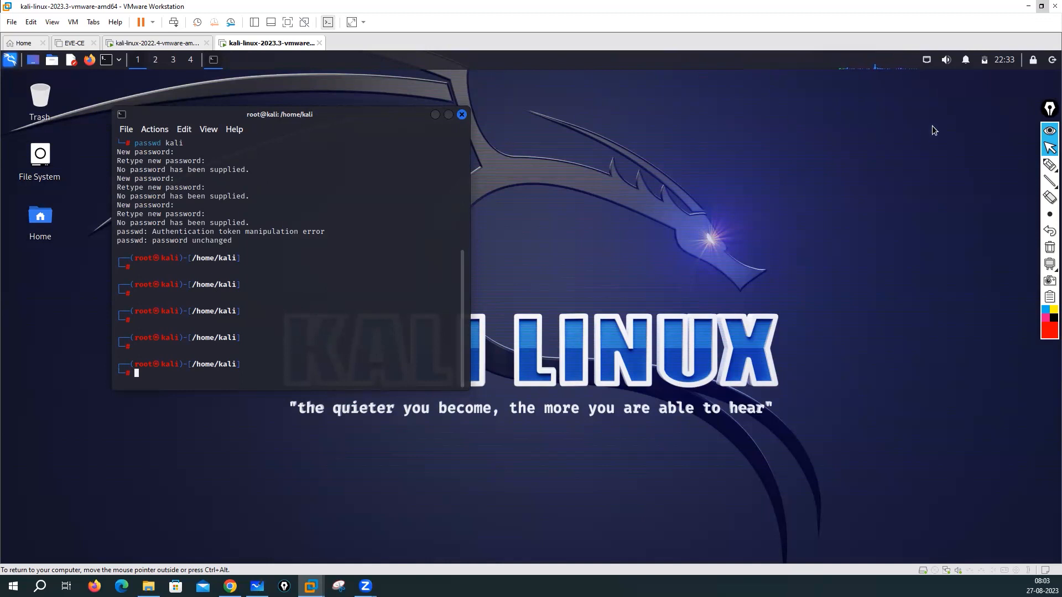
click(1031, 61)
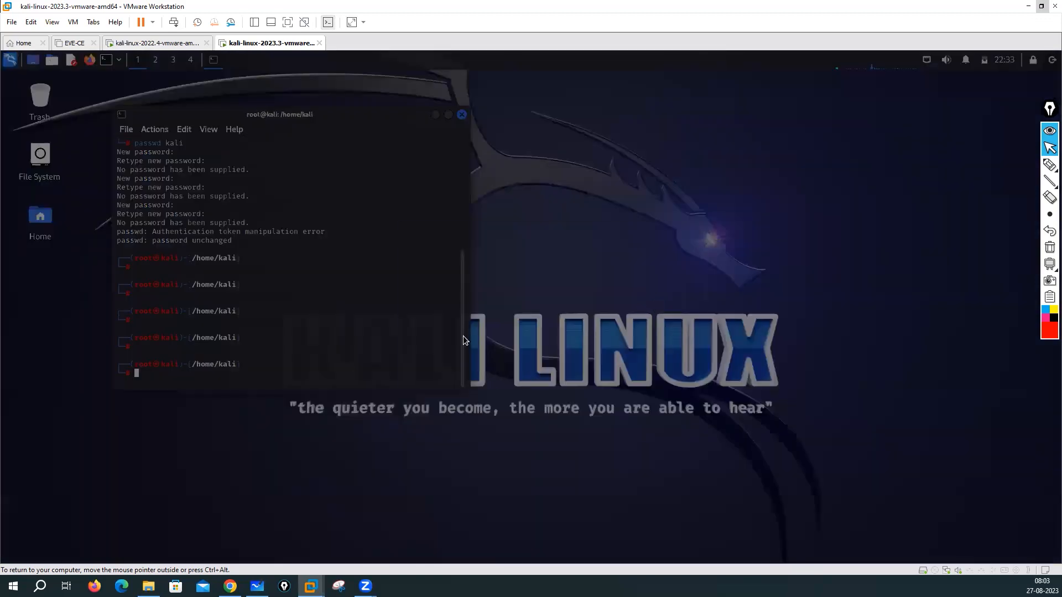
Step: Log out of the kali session and attempt a root login with the password
click(453, 277)
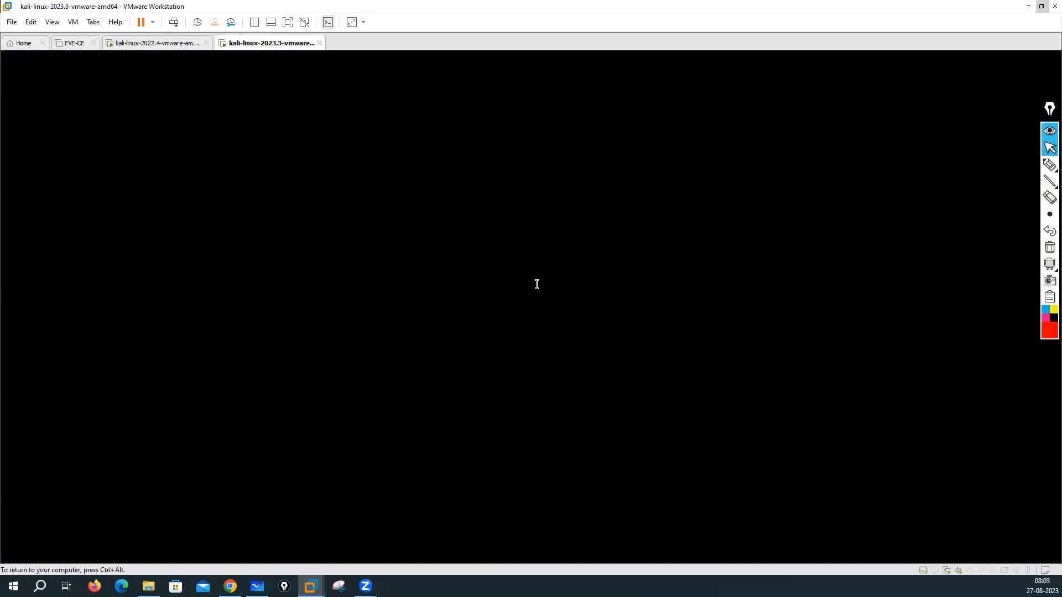
text(root)
key(Tab)
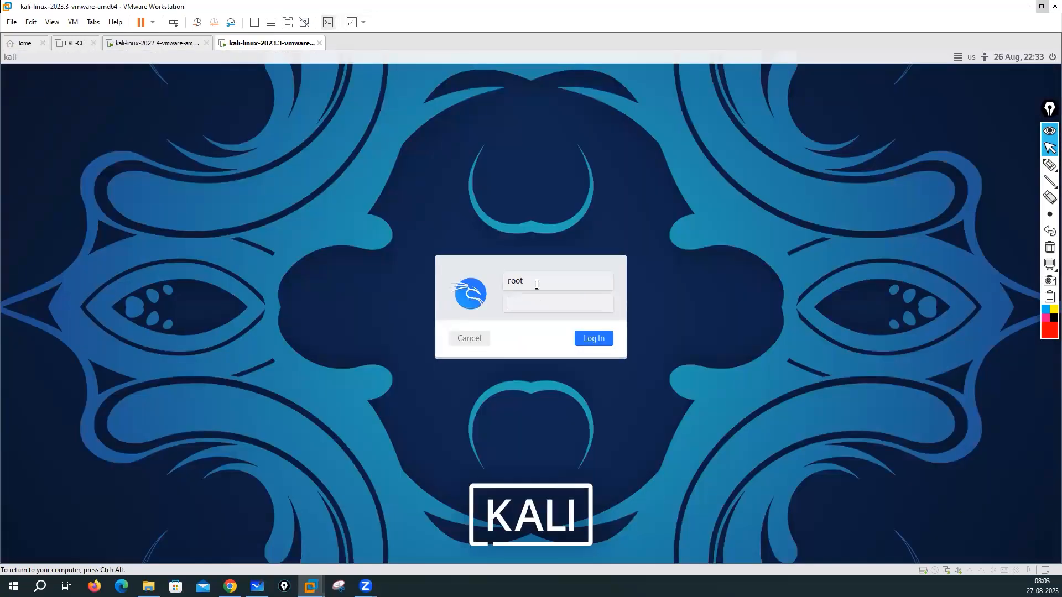
text(kali)
click(595, 341)
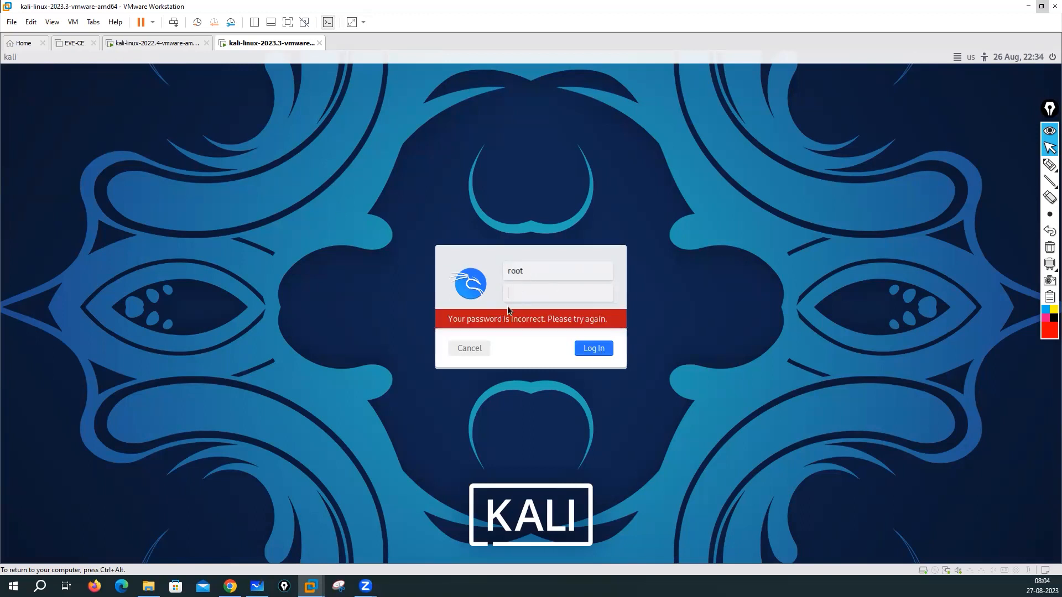
Step: Retry the rejected root login, then release the VM and switch to the browser
text(too)
click(592, 352)
key(ctrl+alt)
key(alt+Tab)
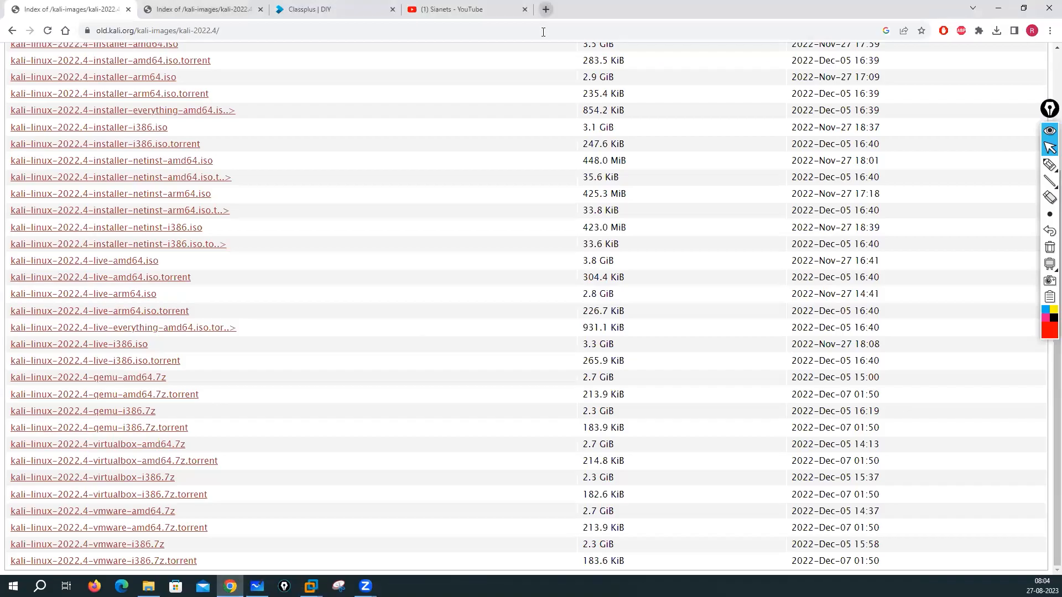
Step: Search Google in a new tab for 'kali linux root username and password'
click(542, 9)
text(kali li)
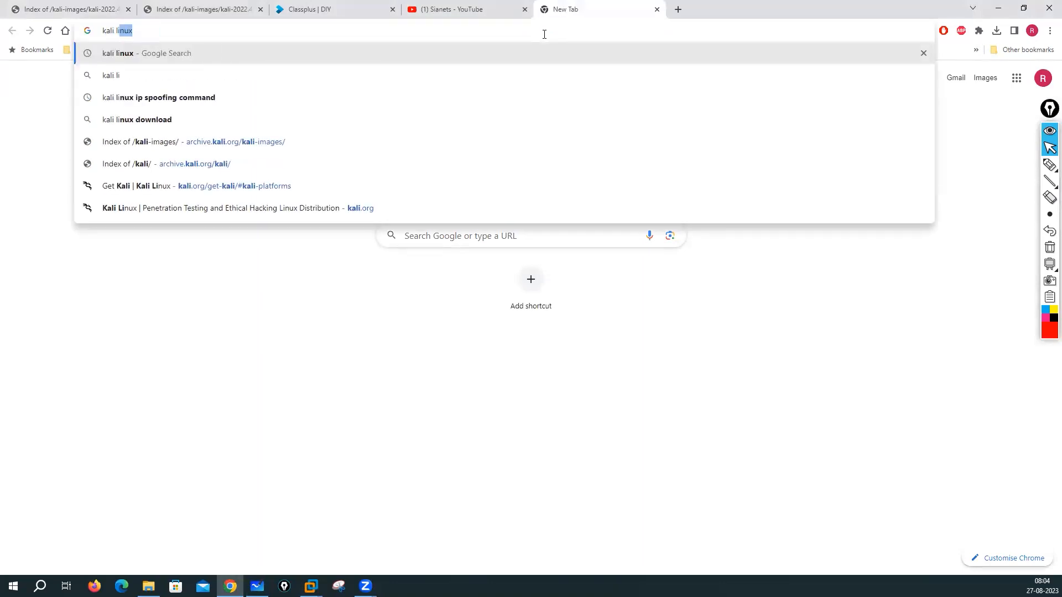
text(nux r)
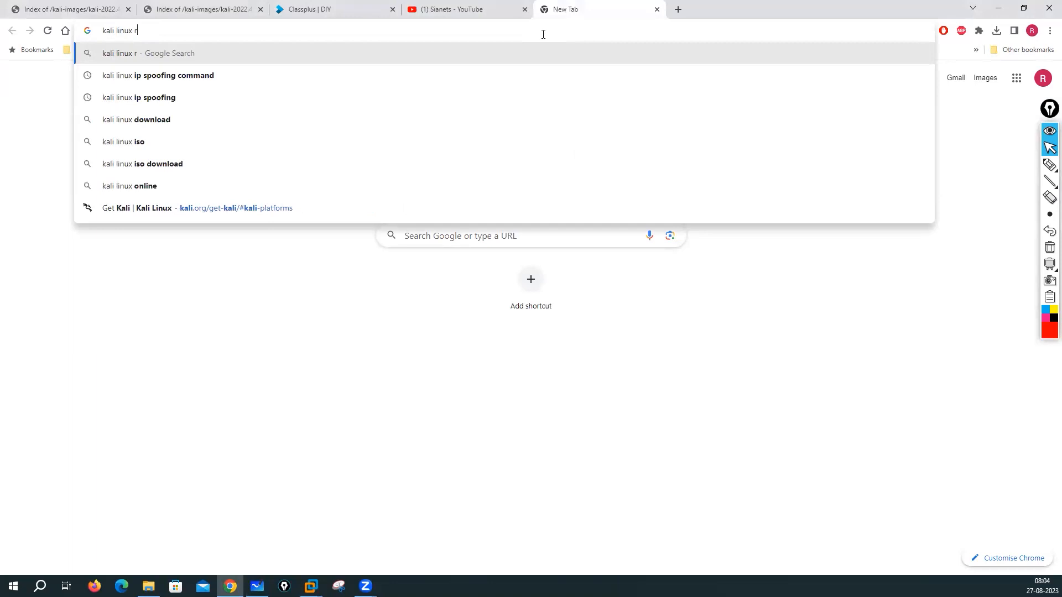
text(oot user)
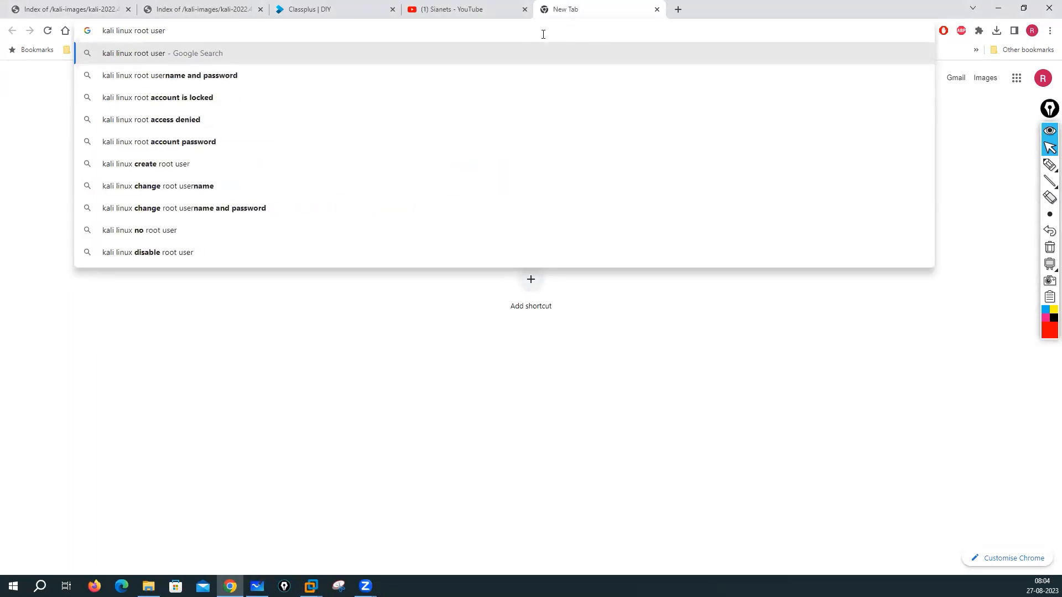
click(191, 77)
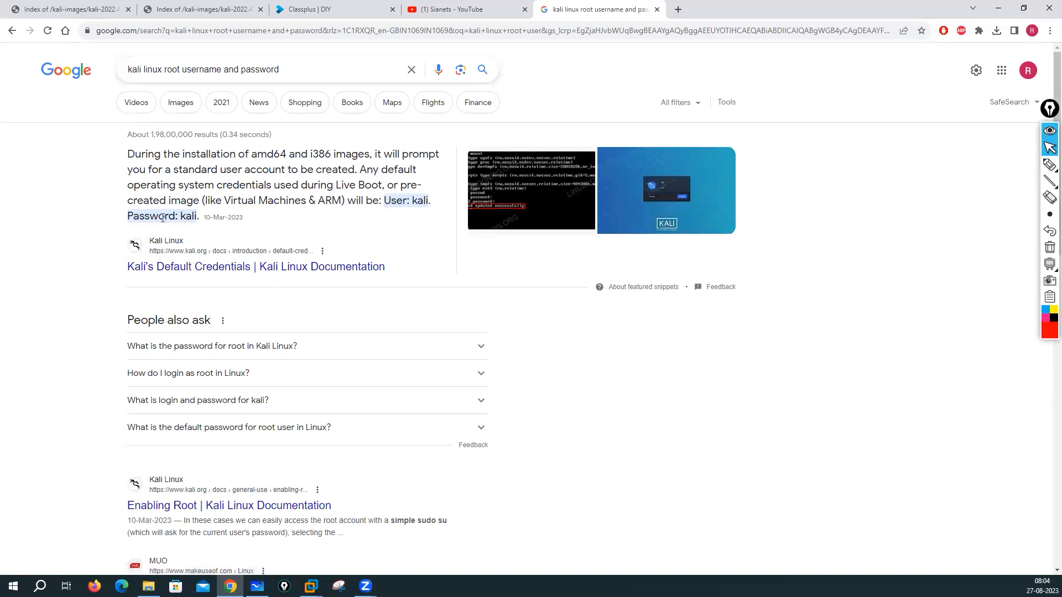
Step: Open Kali's Default Credentials page, scroll through it and back up, then return to VMware
click(208, 268)
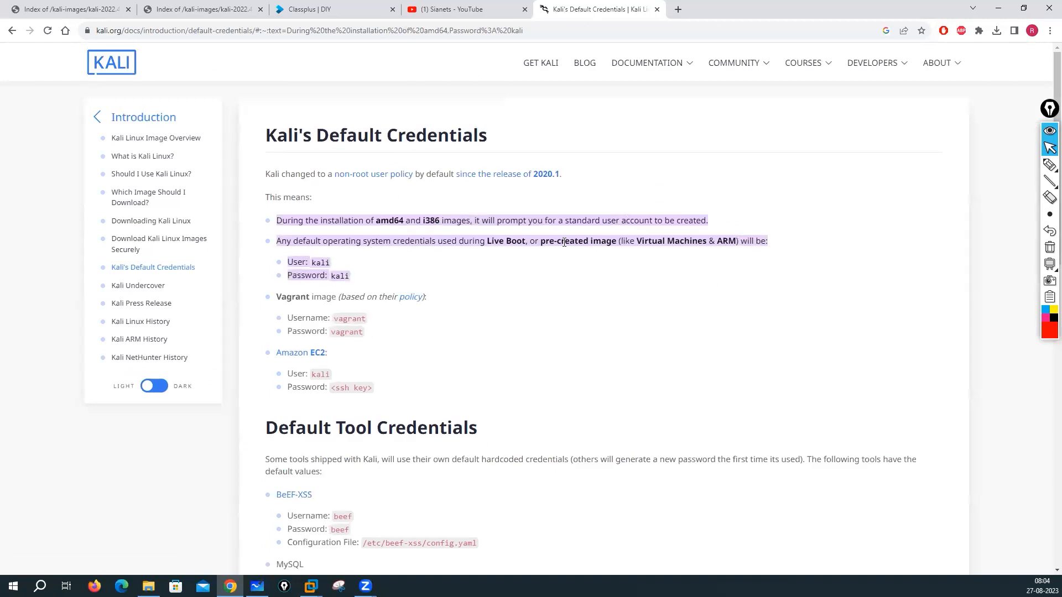
scroll(431, 378, down, 1)
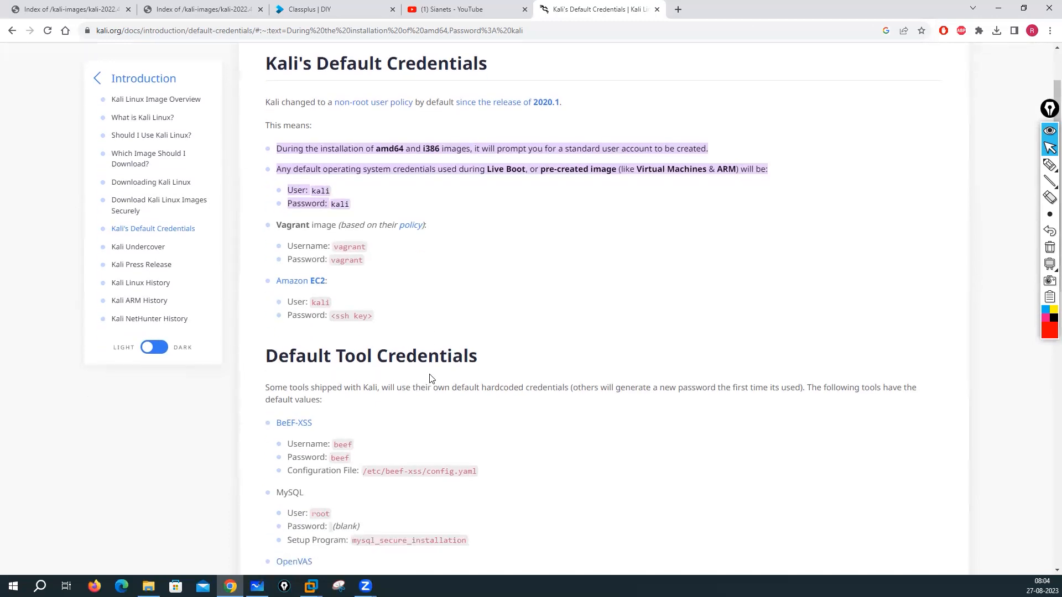
scroll(430, 340, down, 3)
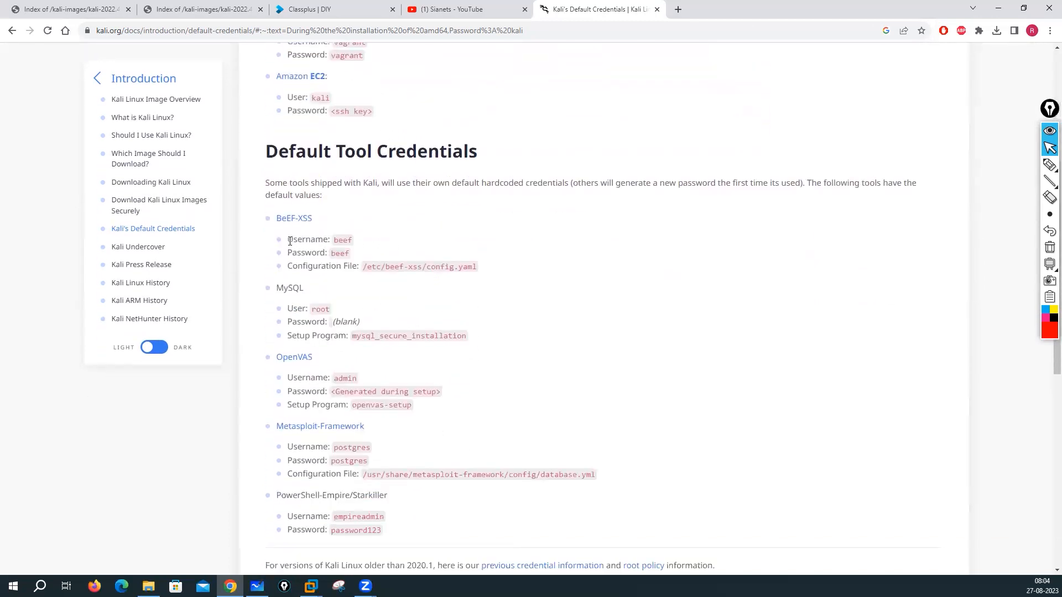
scroll(320, 316, down, 5)
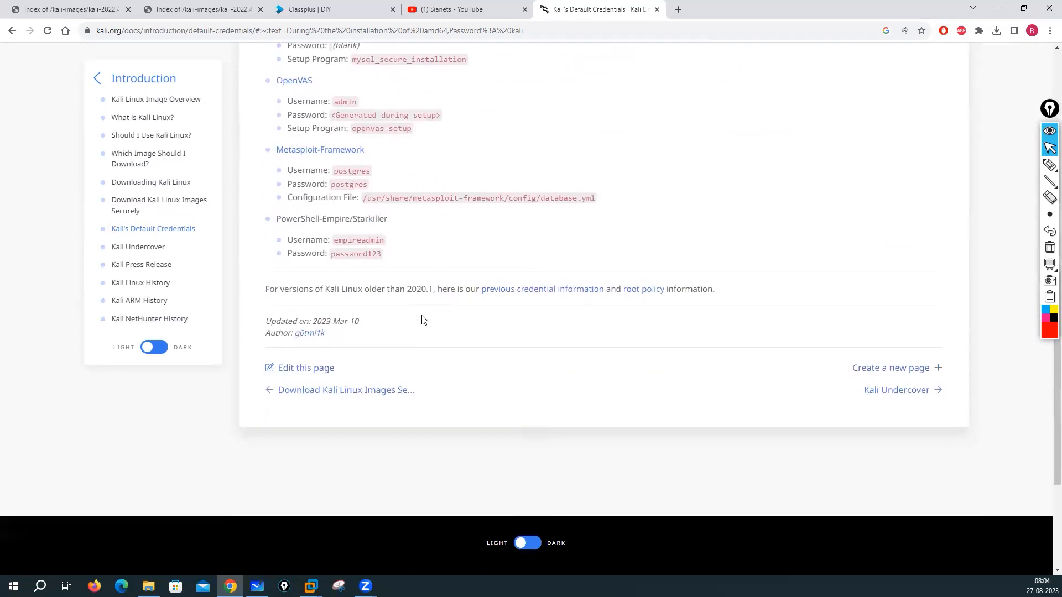
scroll(496, 336, down, 3)
scroll(497, 336, up, 5)
scroll(496, 336, up, 8)
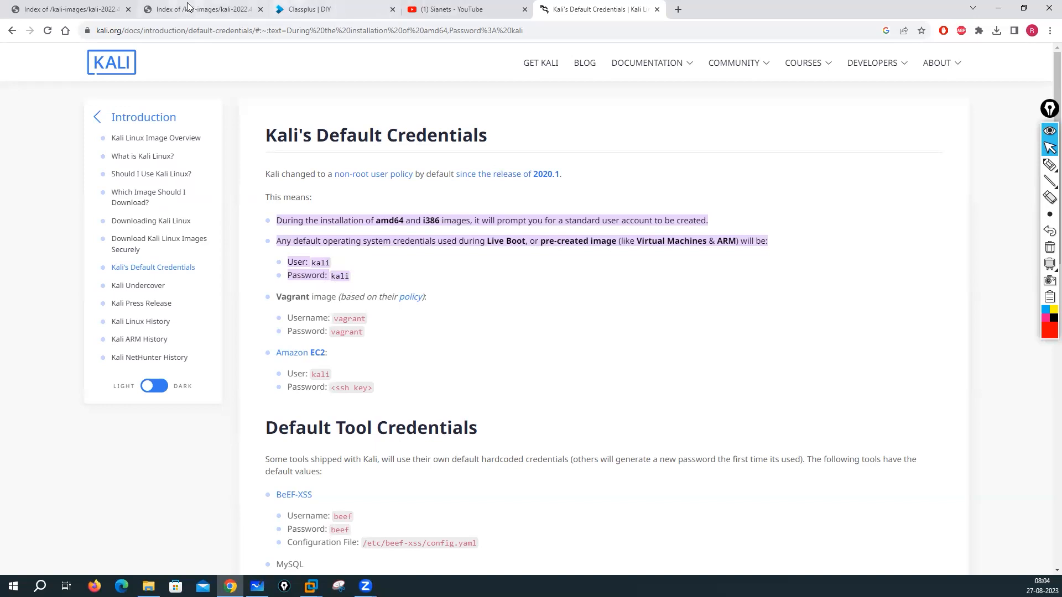
click(311, 587)
Step: Log into the Kali 2023.3 VM as kali instead of root, then type 'sudo su' in the terminal
click(469, 507)
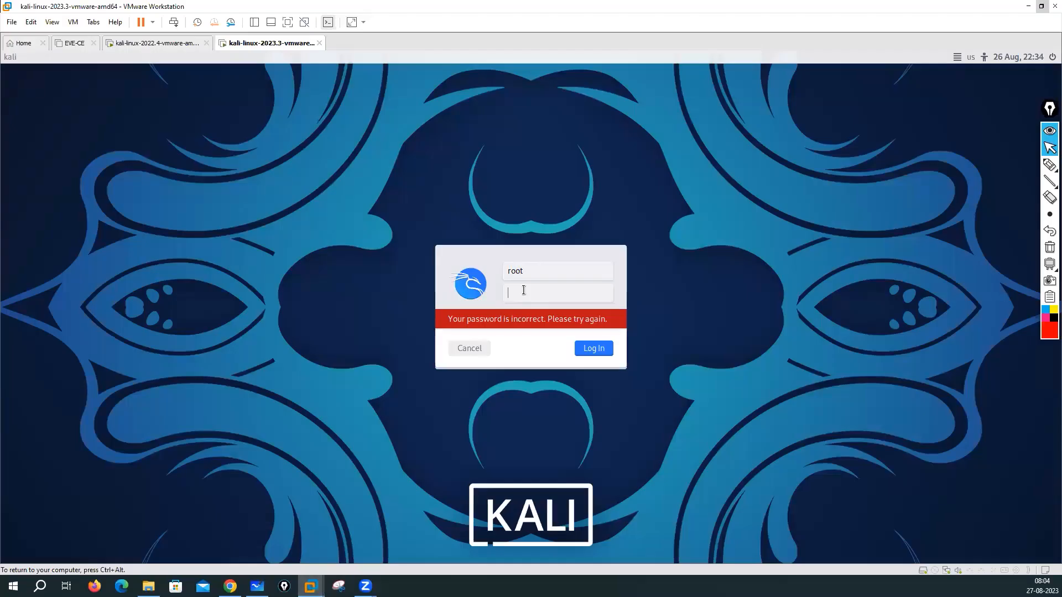
drag(530, 271, 388, 271)
text(kali)
key(Tab)
text(kali)
click(595, 349)
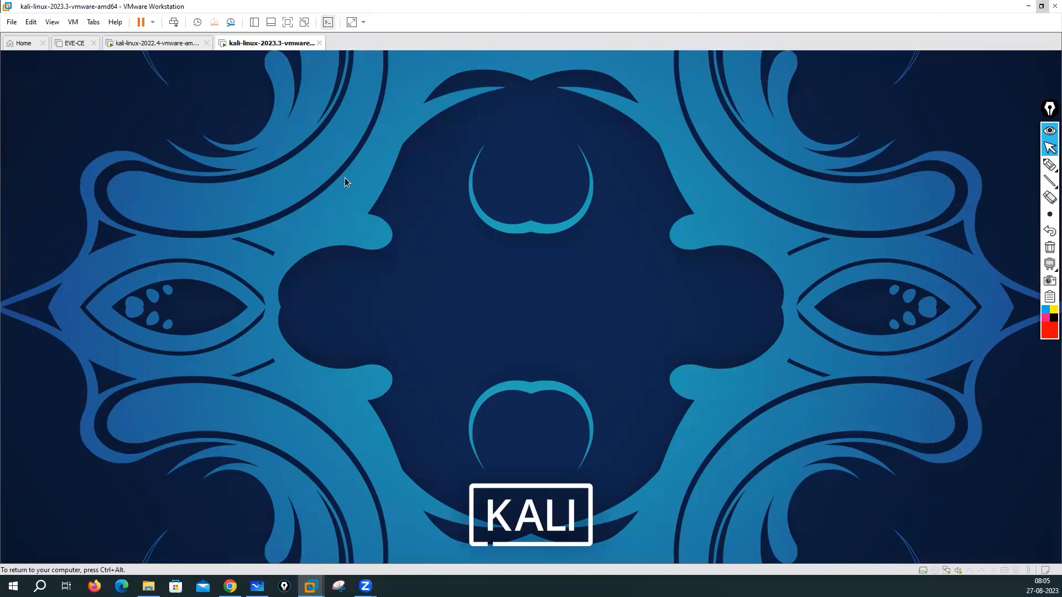
text(sudo su)
Step: Switch to root with sudo su and the kali user's password, then set a new root password with 'passwd root'
key(Return)
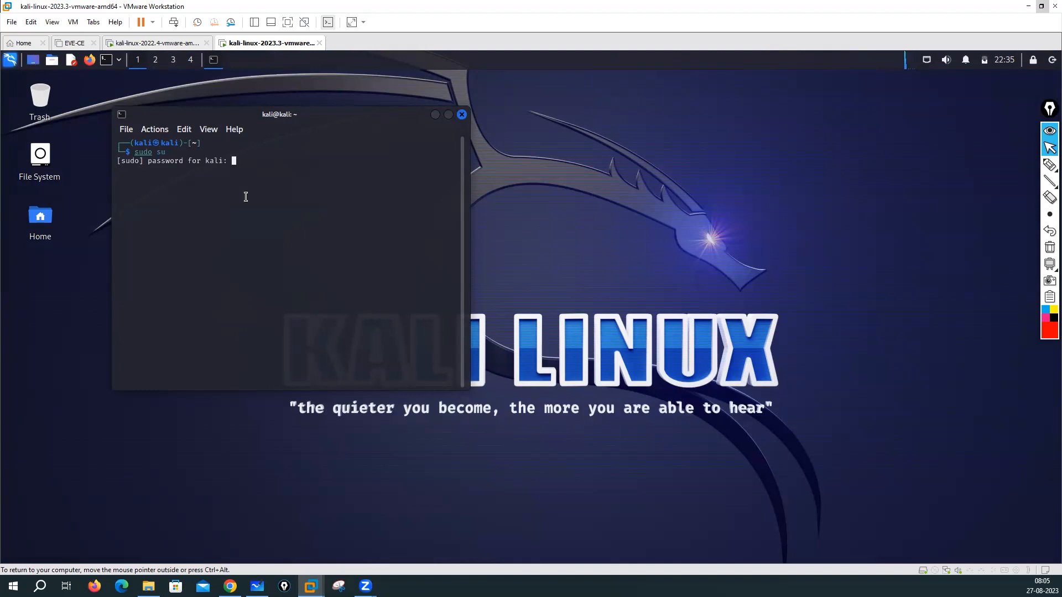
key(Return)
key(Return)
key(Return)
key(Return)
text(passwd )
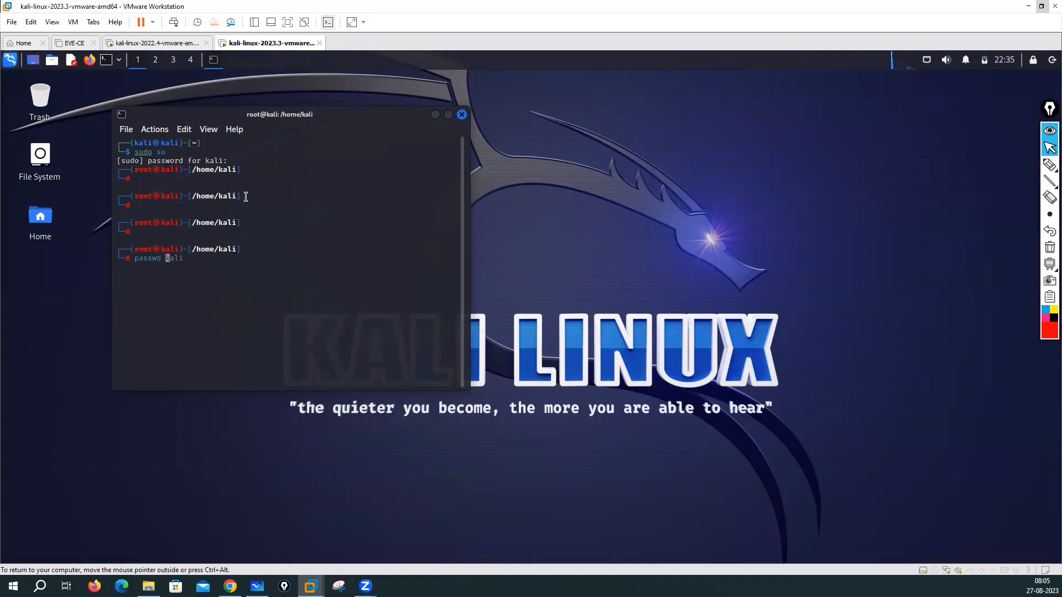
text(root)
key(Return)
key(Return)
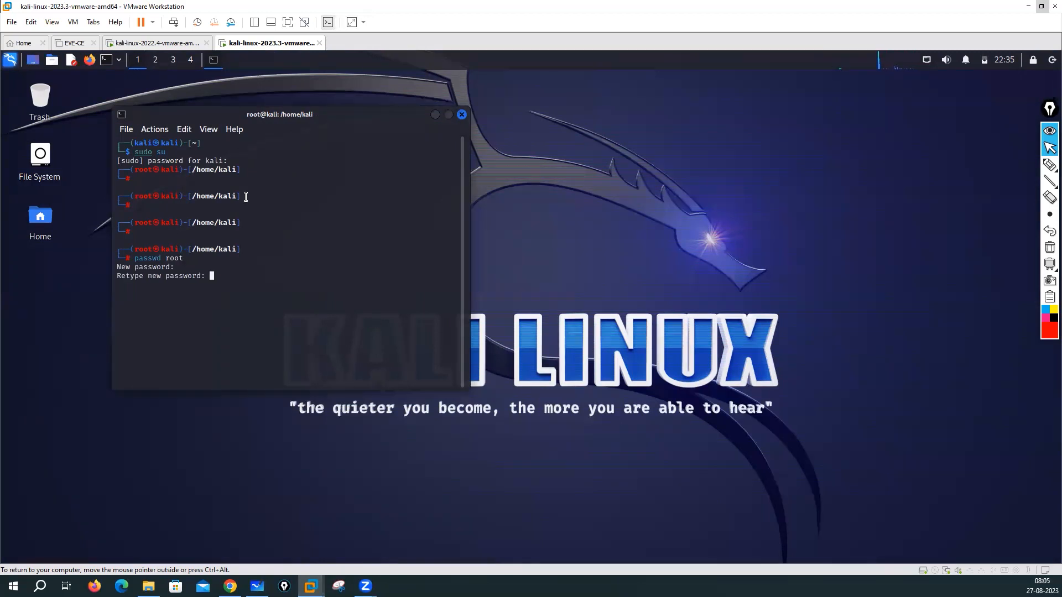
key(Return)
key(Return)
key(Return)
key(Return)
key(Return)
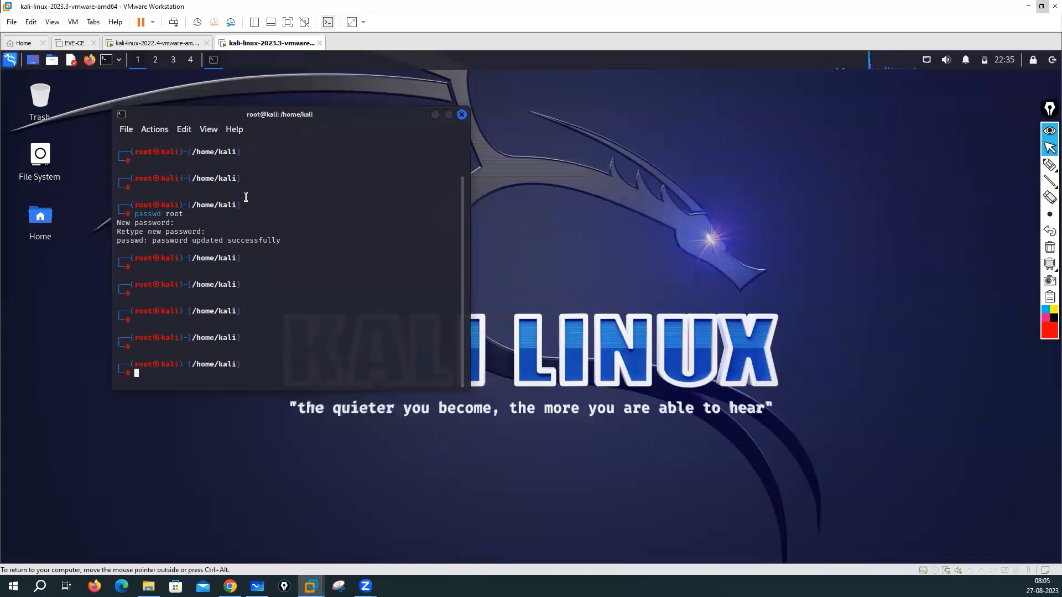
click(1052, 60)
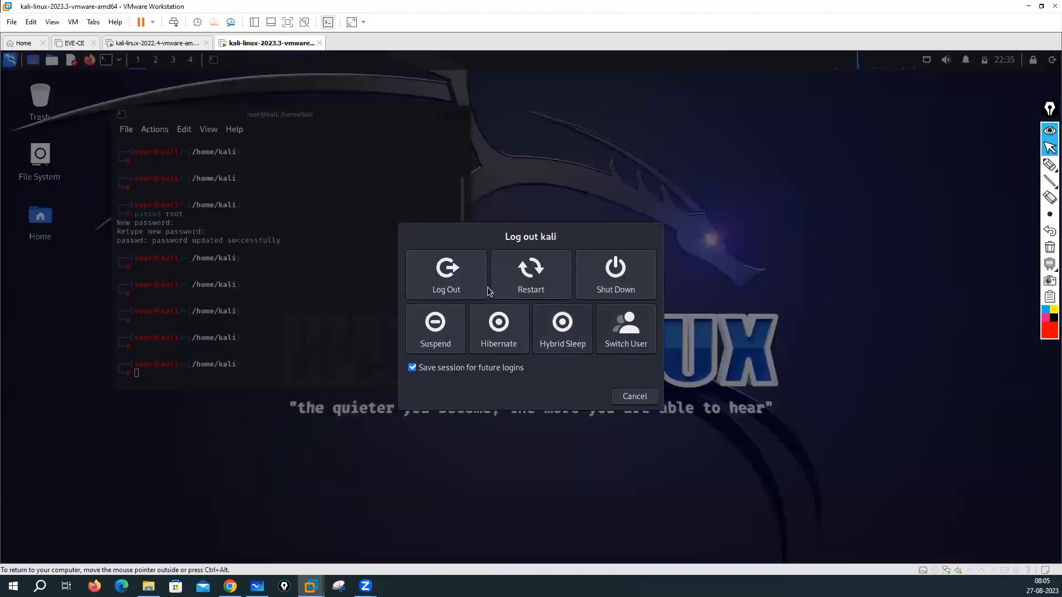
Step: Log out of the kali session and log back in as root with the new password
click(453, 285)
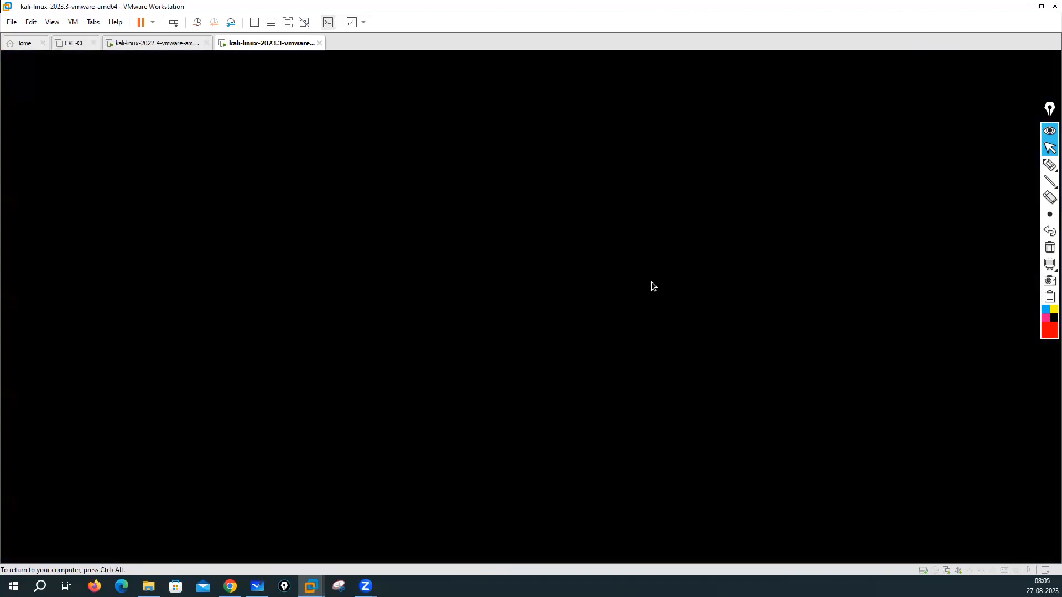
text(root)
key(Tab)
text(too••••)
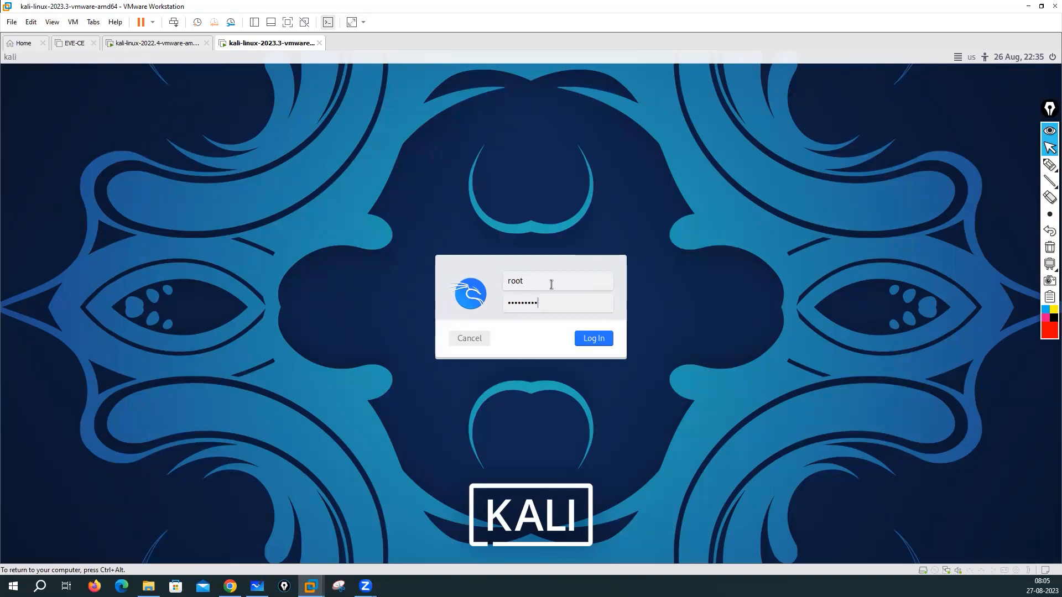
click(602, 338)
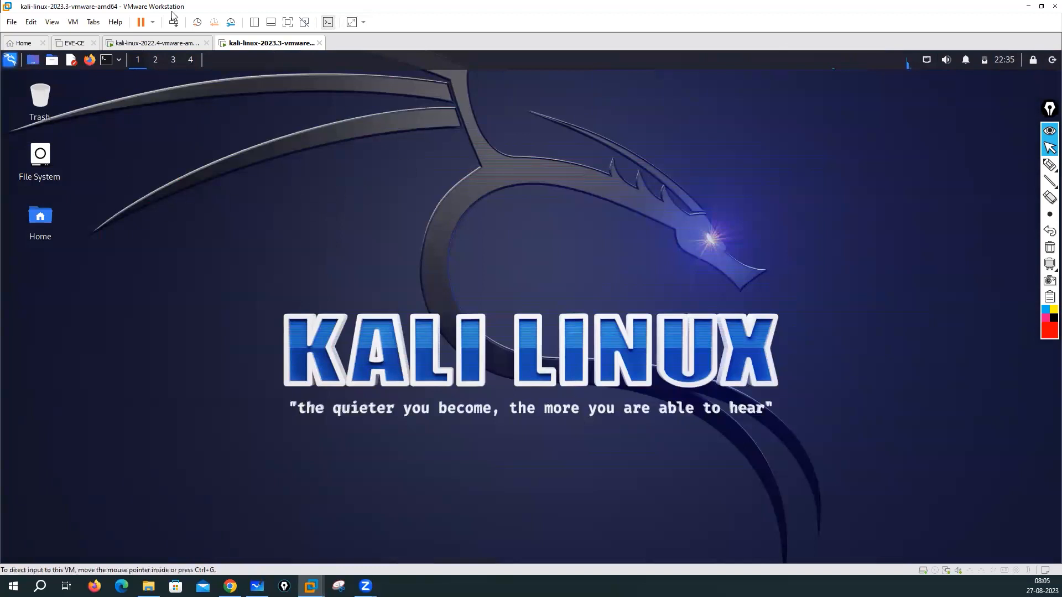
Step: Flip to the Kali 2022.4 VM tab and back to Kali 2023.3, then switch to Chrome
click(142, 48)
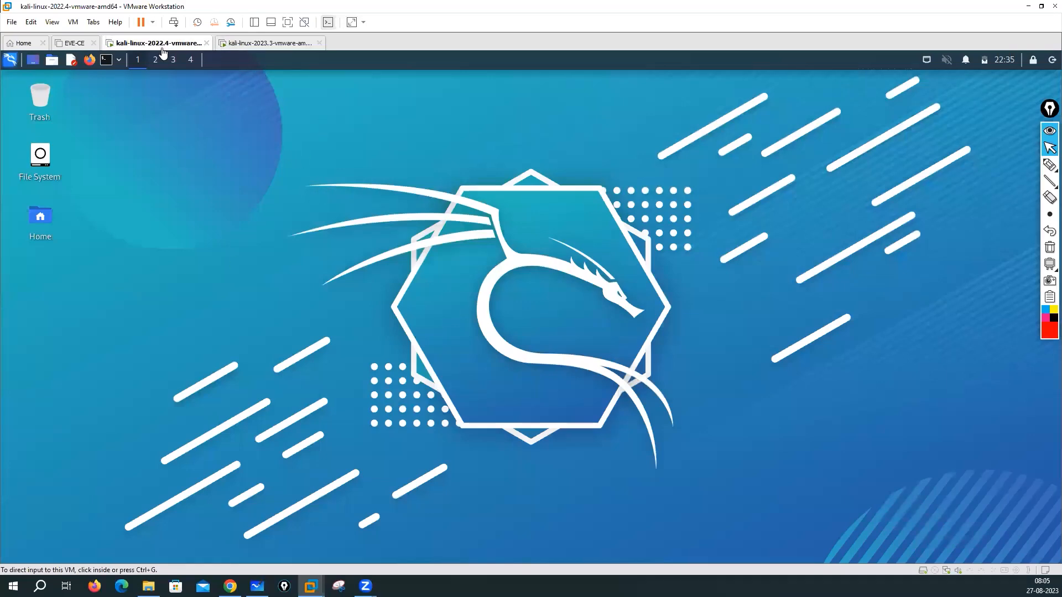
click(249, 45)
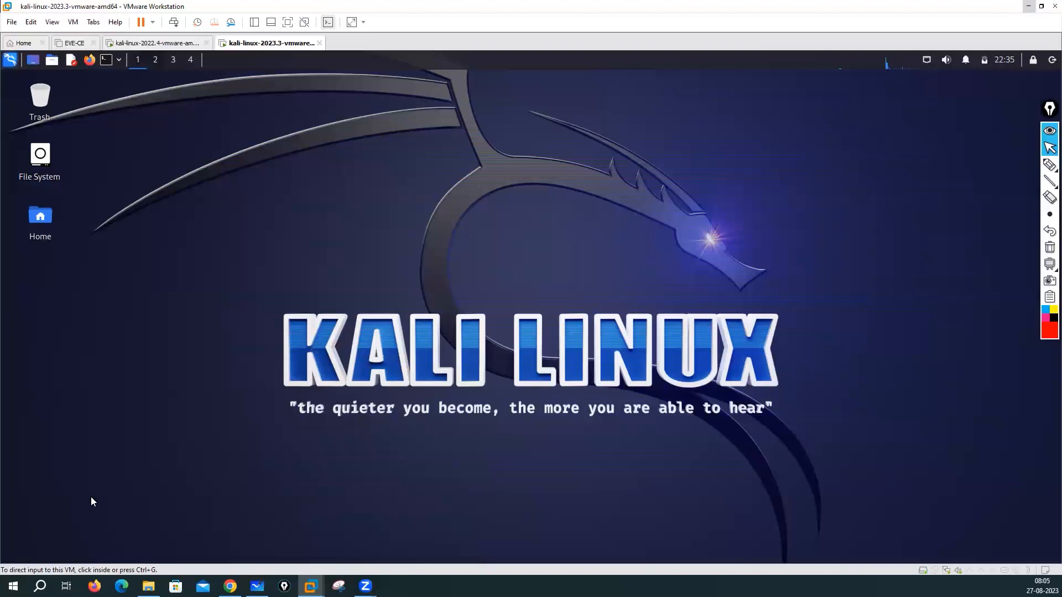
key(alt+Tab)
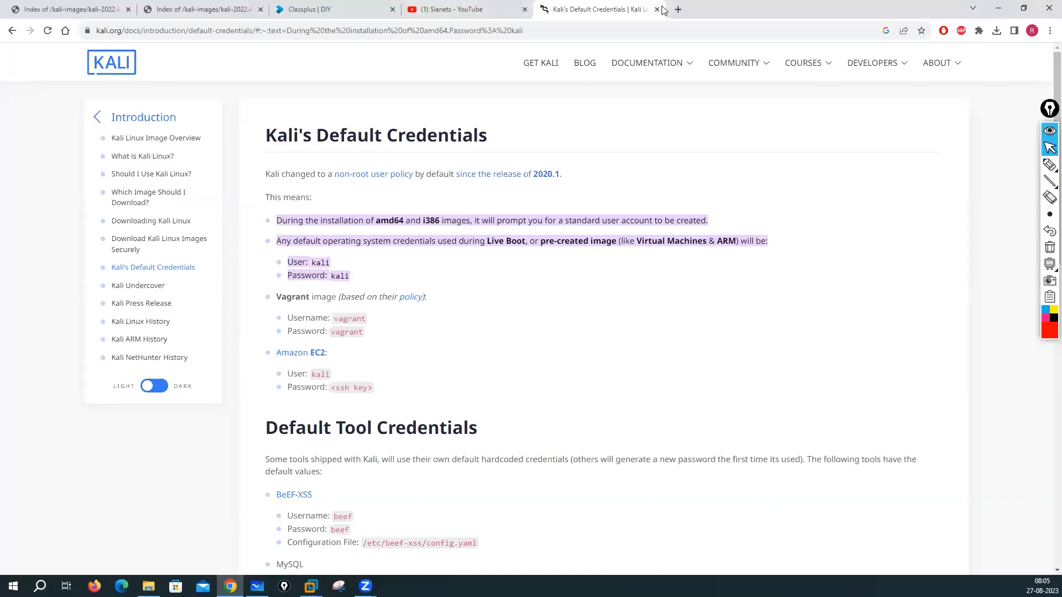
Step: Close the default credentials tab in Chrome and scroll the page up and down
key(ctrl+w)
scroll(335, 257, up, 3)
scroll(336, 256, down, 3)
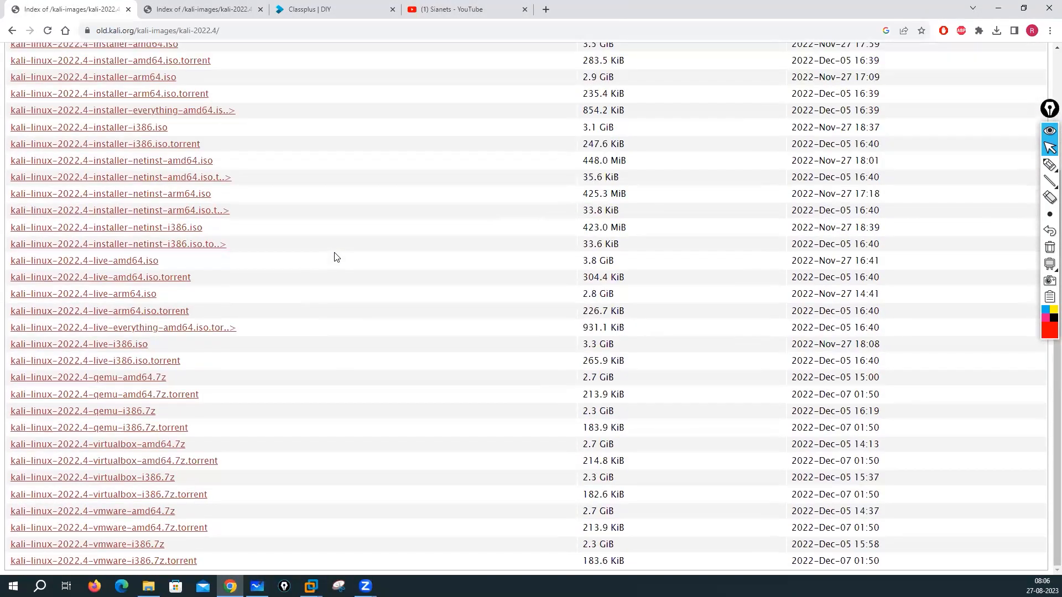
scroll(336, 256, up, 2)
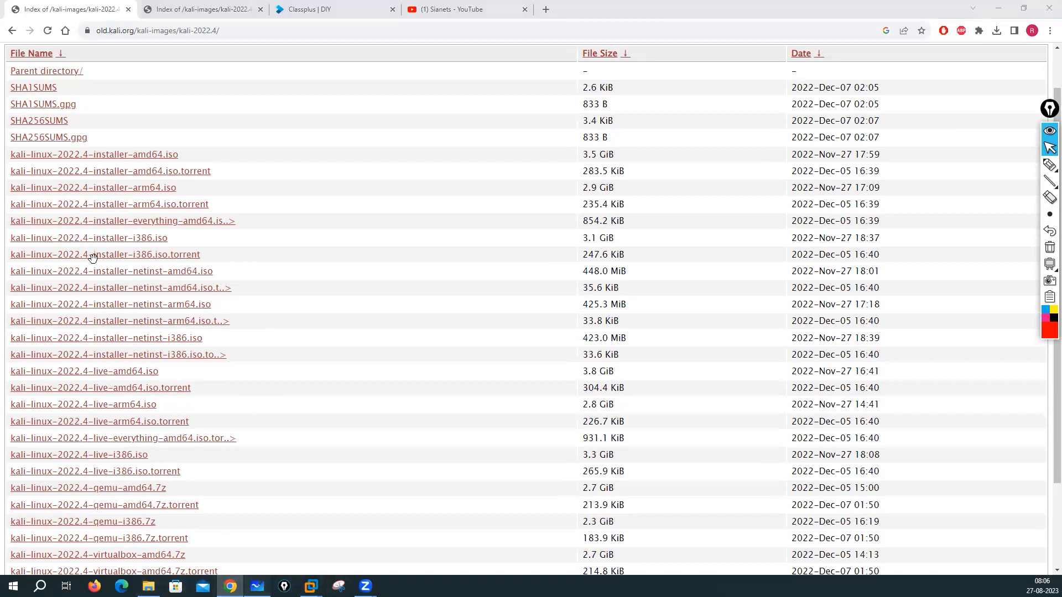
Step: Switch to Whiteboard and back to Chrome, landing on the Sianets YouTube Videos tab
key(alt+Tab)
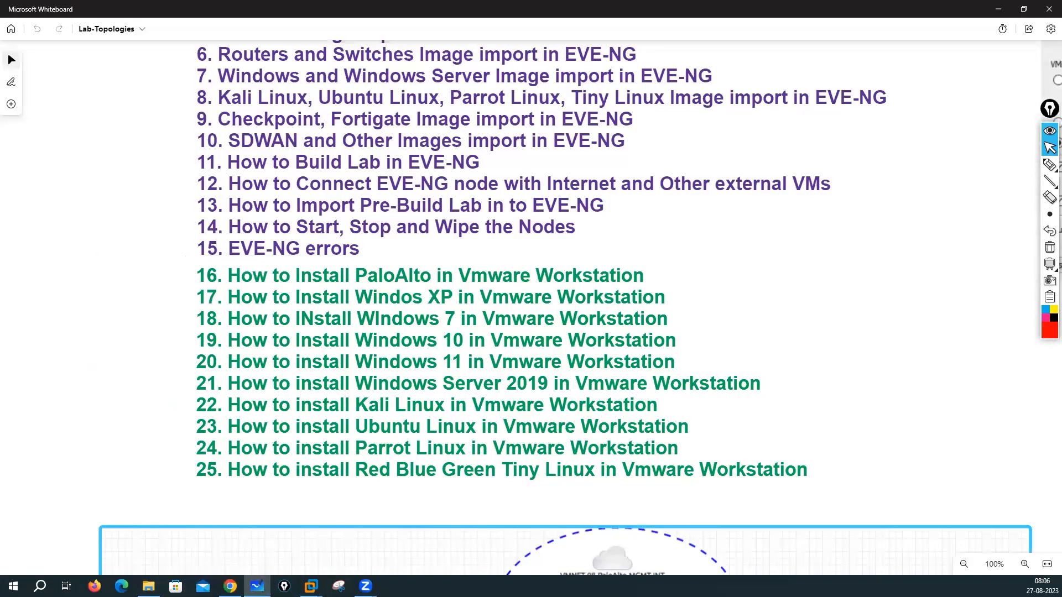
click(230, 586)
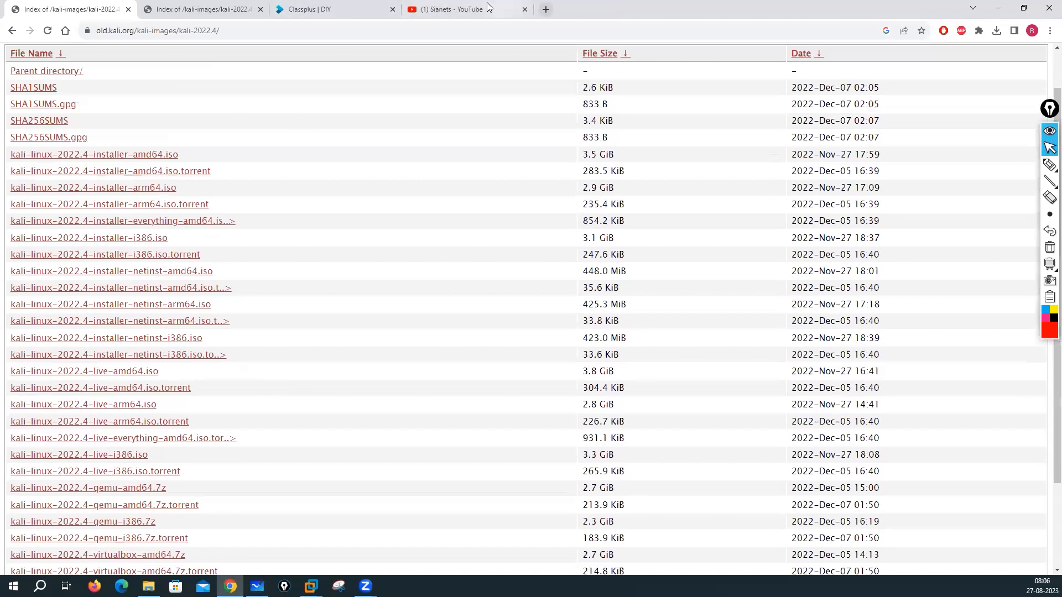
key(ctrl+4)
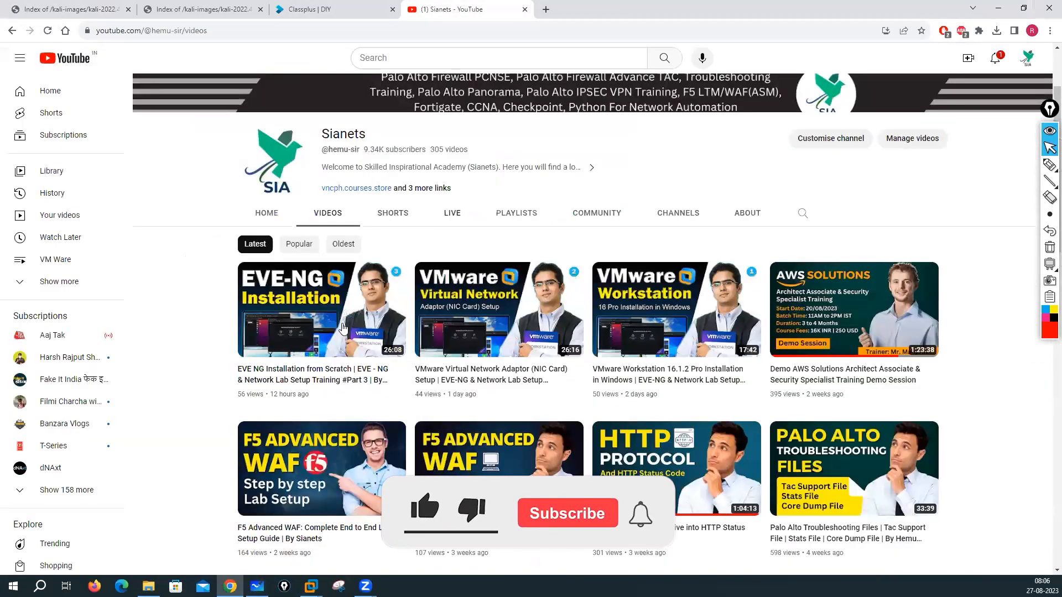